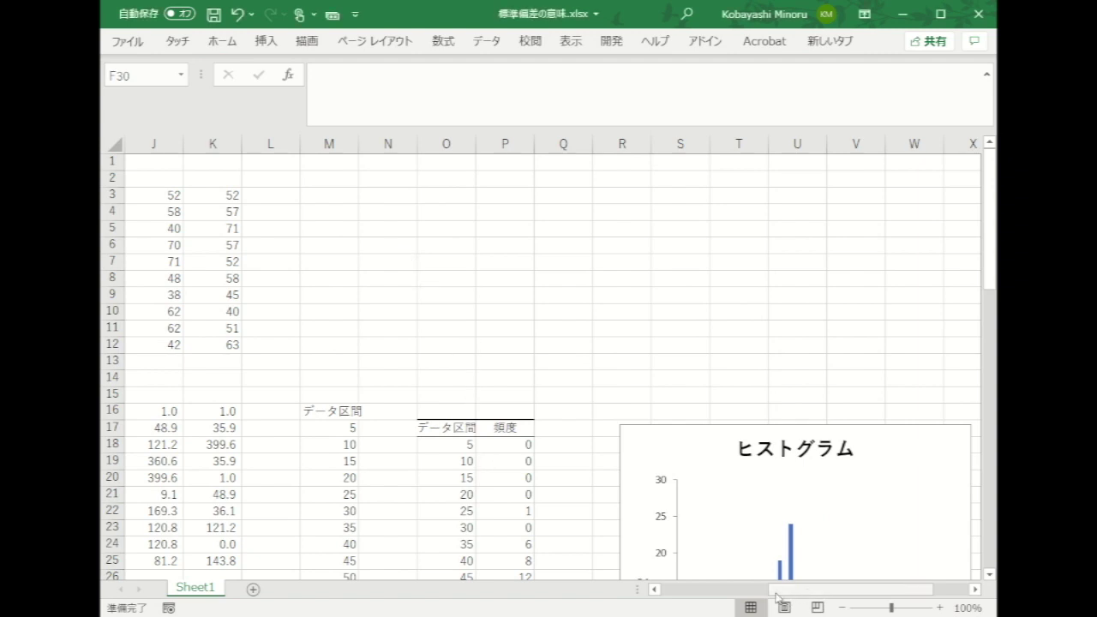
# Step: Review the first 100-person score dataset with its mean and variance area, and inspect the squared-deviation formula in B16
pyautogui.moveTo(780, 594); pyautogui.dragTo(659, 579)
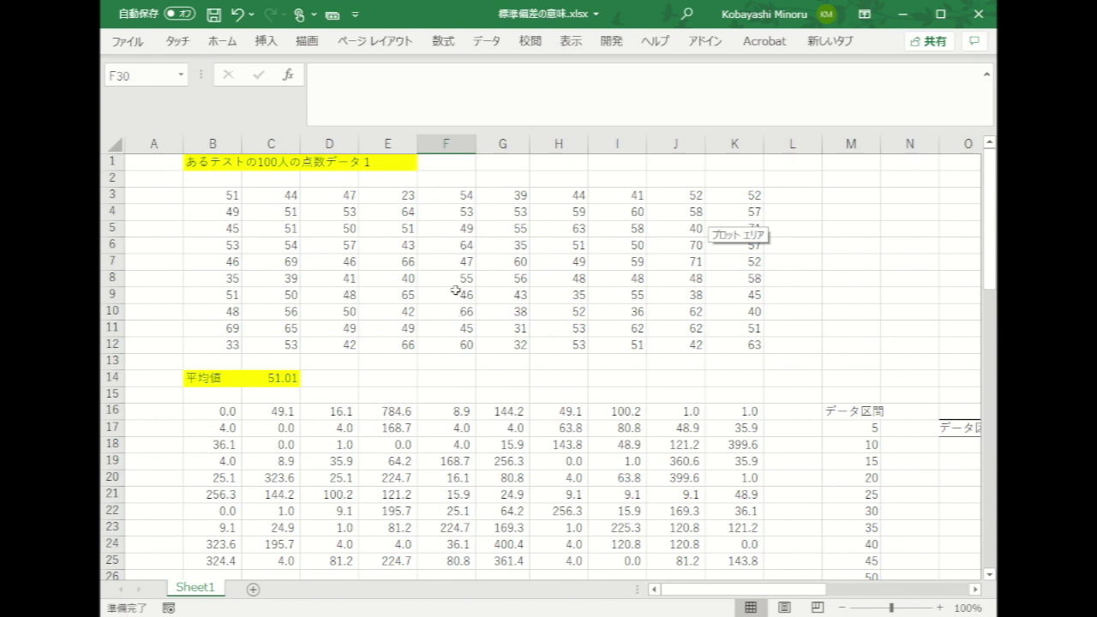
pyautogui.scroll(-2, 455, 290)
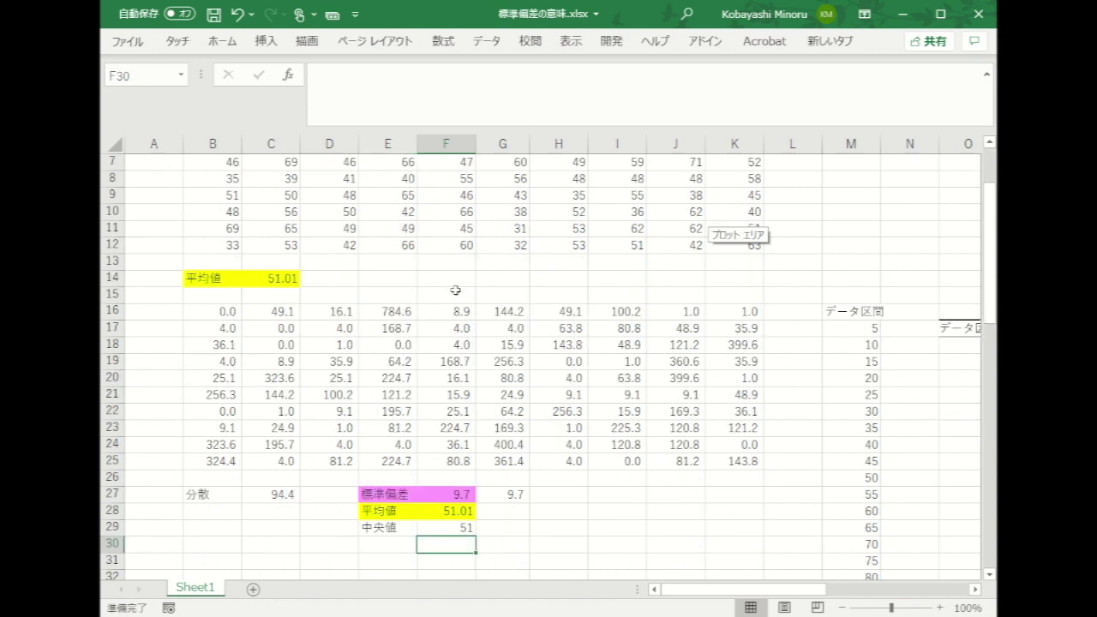
pyautogui.scroll(2, 455, 291)
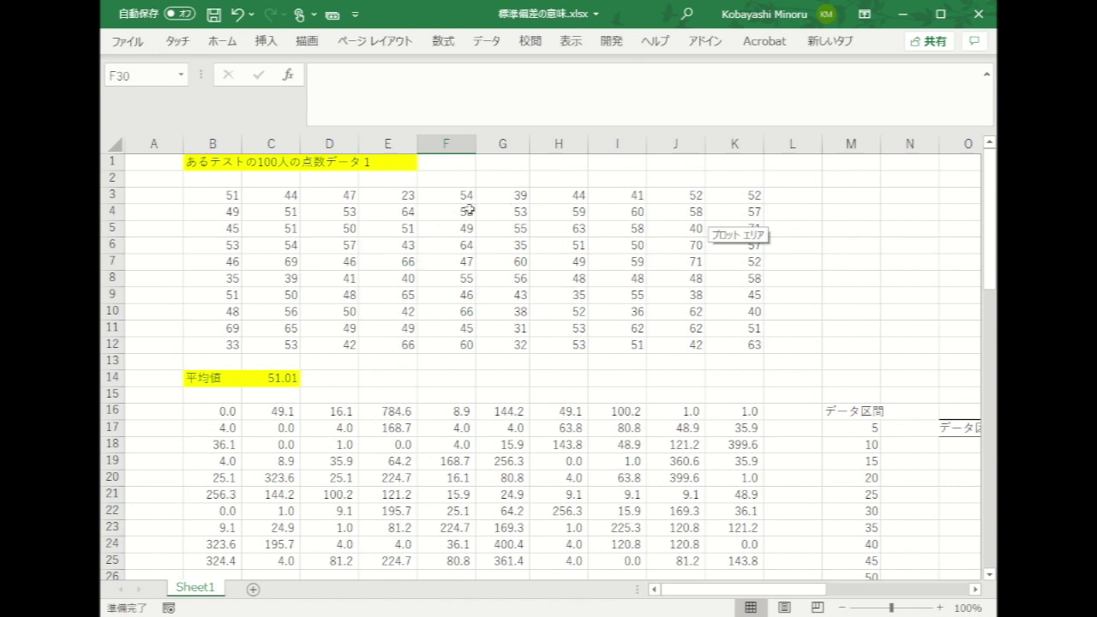
pyautogui.scroll(-2, 334, 385)
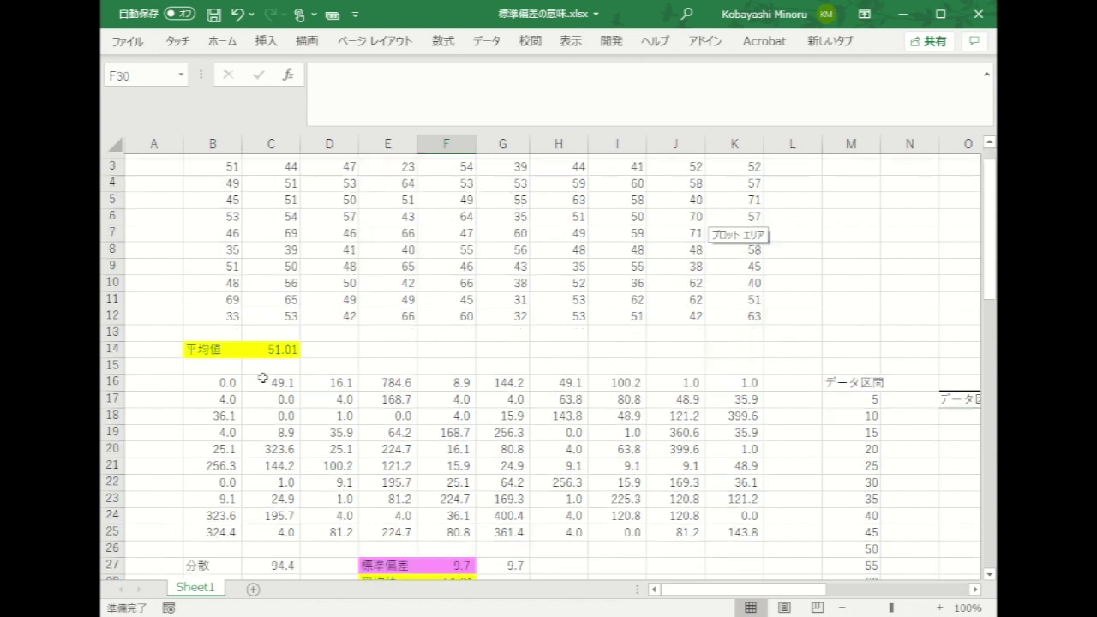
pyautogui.scroll(2, 278, 347)
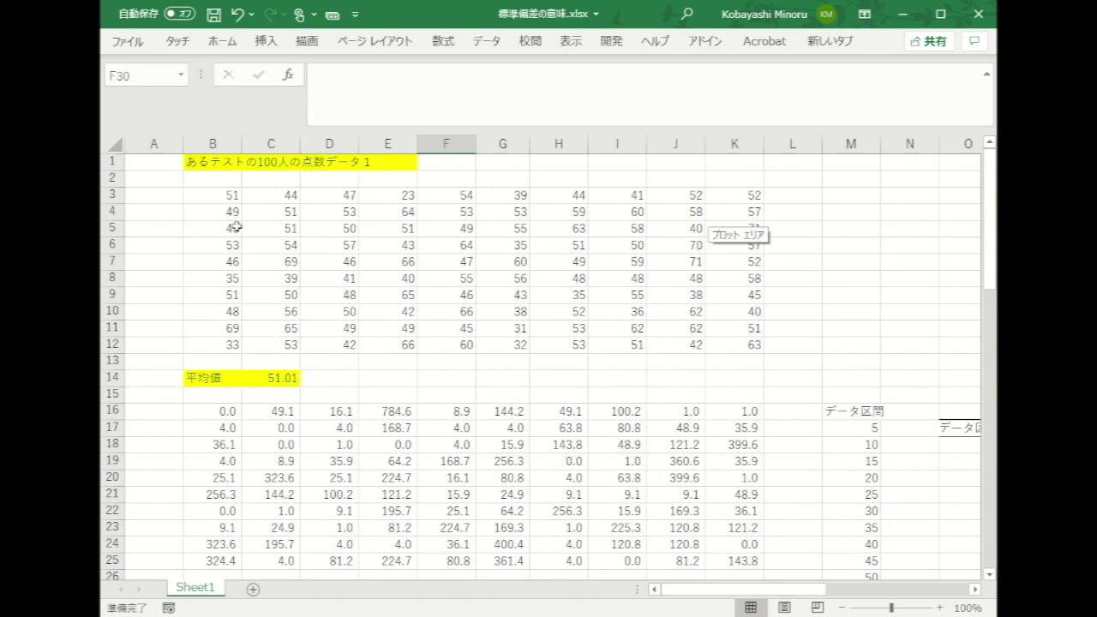
pyautogui.click(222, 410)
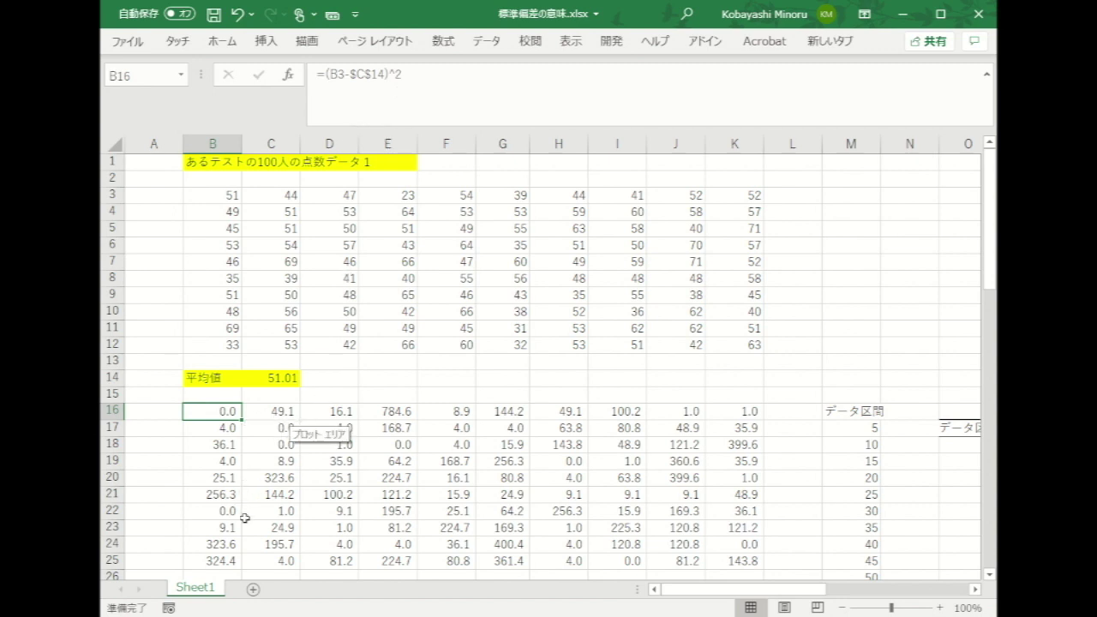
# Step: Fill the variance (分散) label and value cells B27:C27 with light green
pyautogui.scroll(-2, 244, 550)
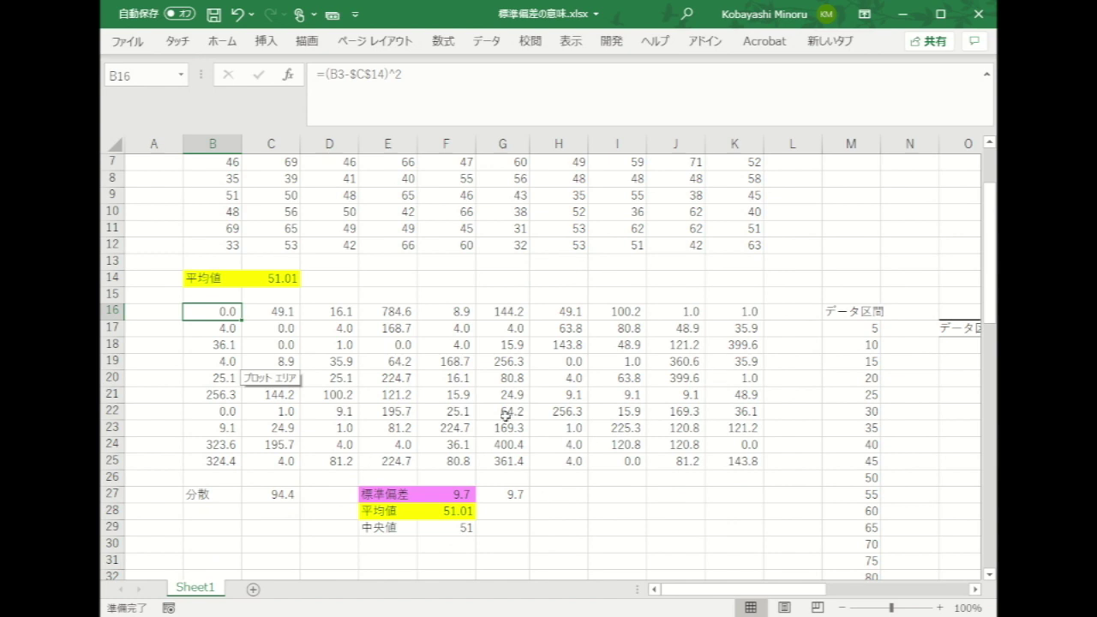
pyautogui.click(283, 492)
pyautogui.moveTo(211, 499); pyautogui.dragTo(273, 499)
pyautogui.rightClick(255, 494)
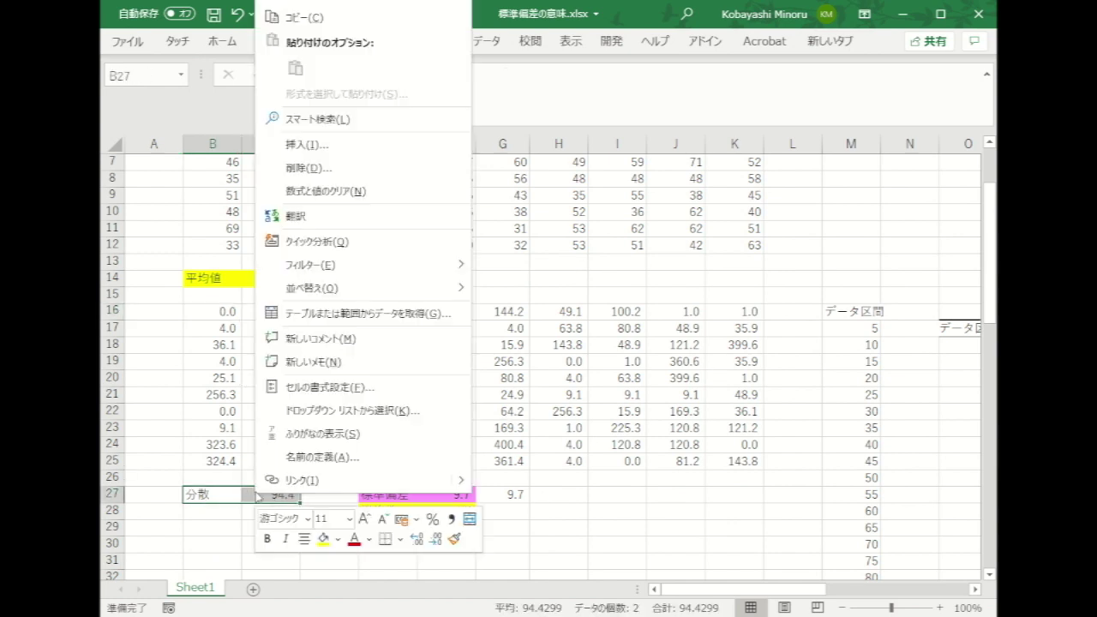
pyautogui.click(332, 383)
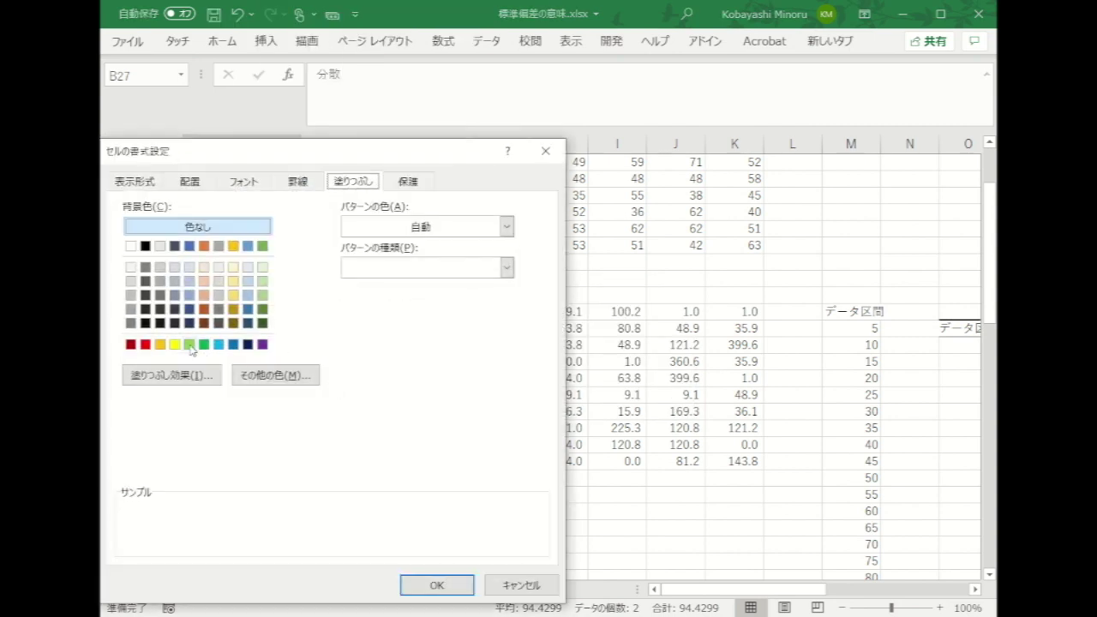
pyautogui.click(189, 344)
pyautogui.click(434, 583)
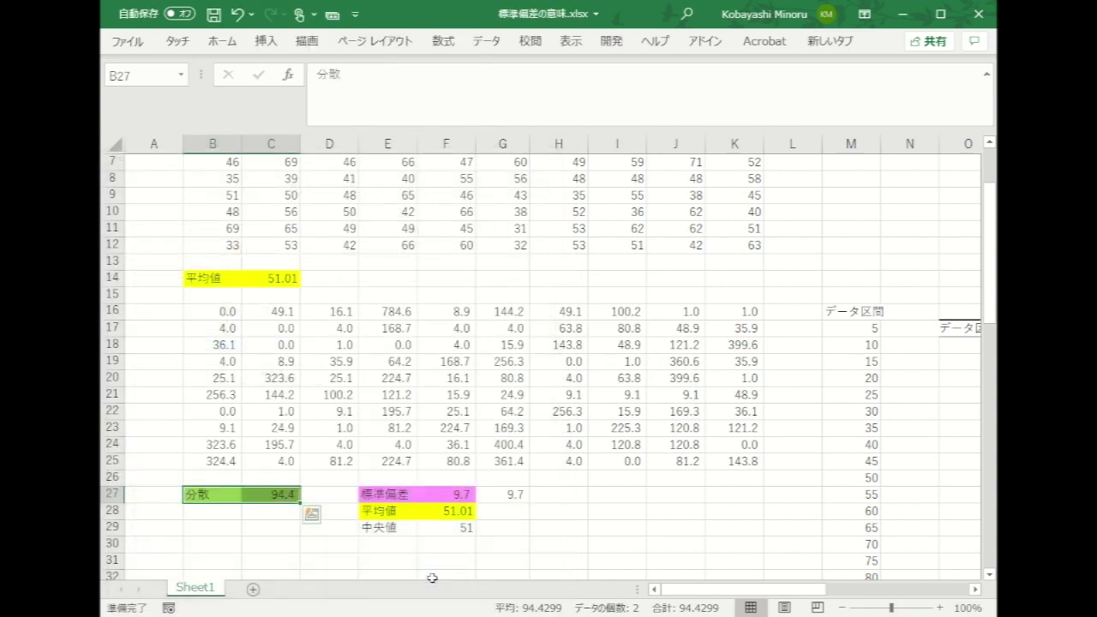
pyautogui.click(283, 526)
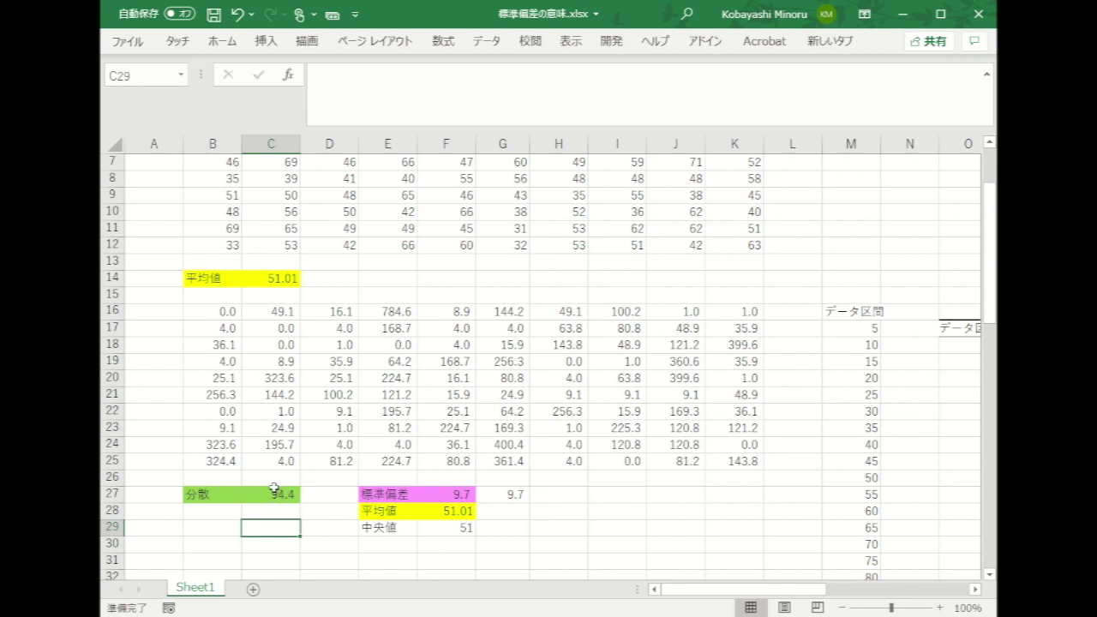
# Step: Inspect the standard deviation formulas in F27 and G27 and the median formula in F29
pyautogui.click(439, 498)
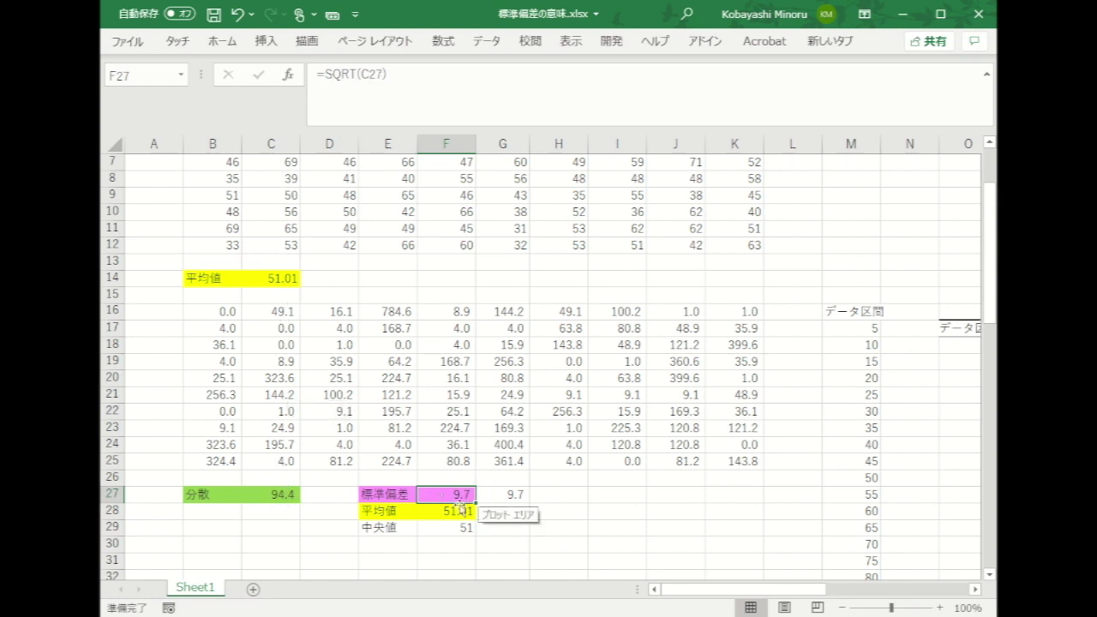
pyautogui.click(502, 494)
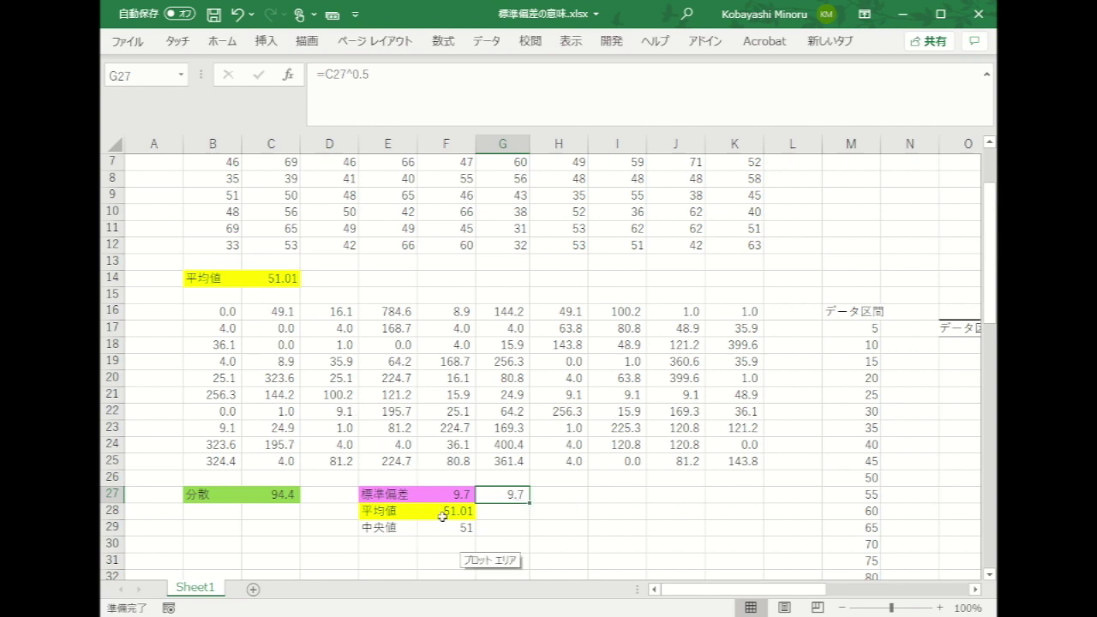
pyautogui.click(387, 527)
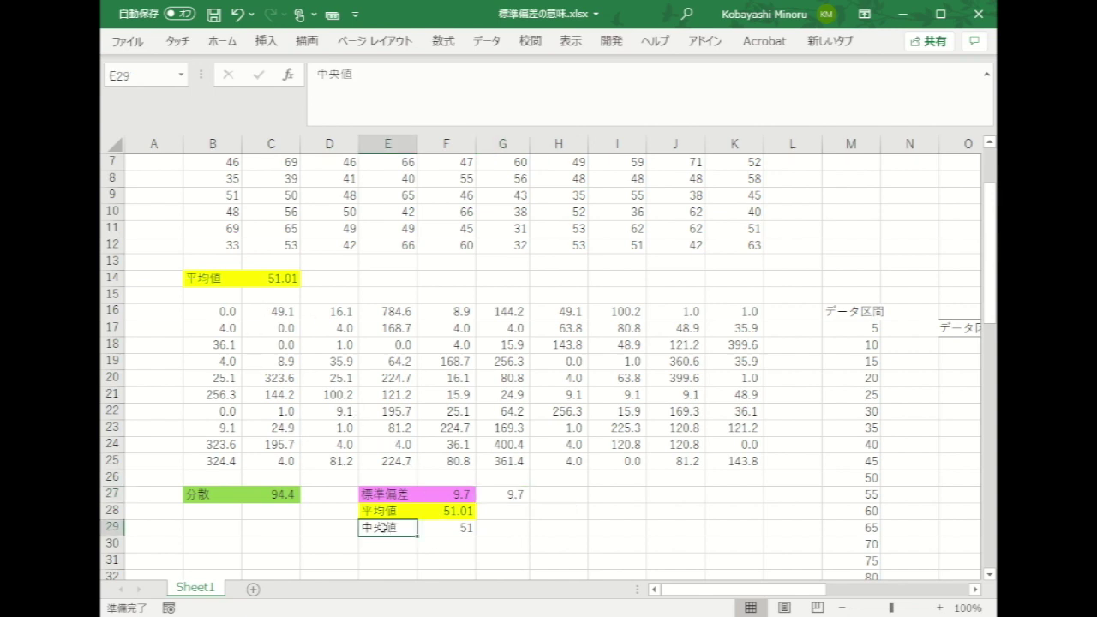
pyautogui.click(431, 529)
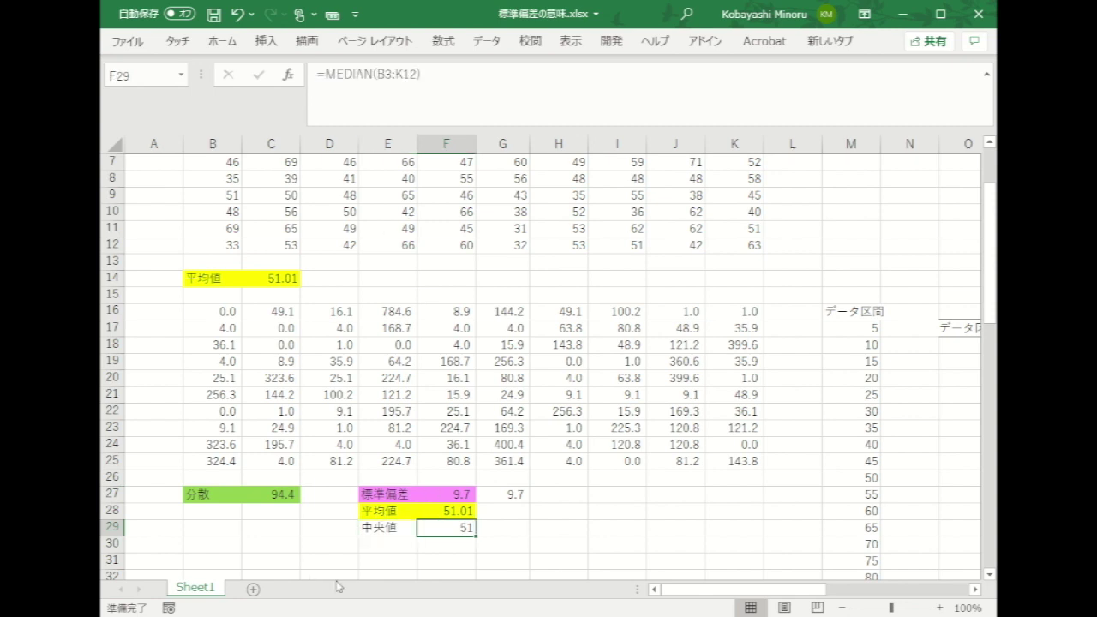
# Step: Fill the median (中央値) label and value cells E29:F29 with a custom light orange color
pyautogui.click(517, 531)
pyautogui.click(381, 529)
pyautogui.moveTo(381, 530); pyautogui.dragTo(435, 529)
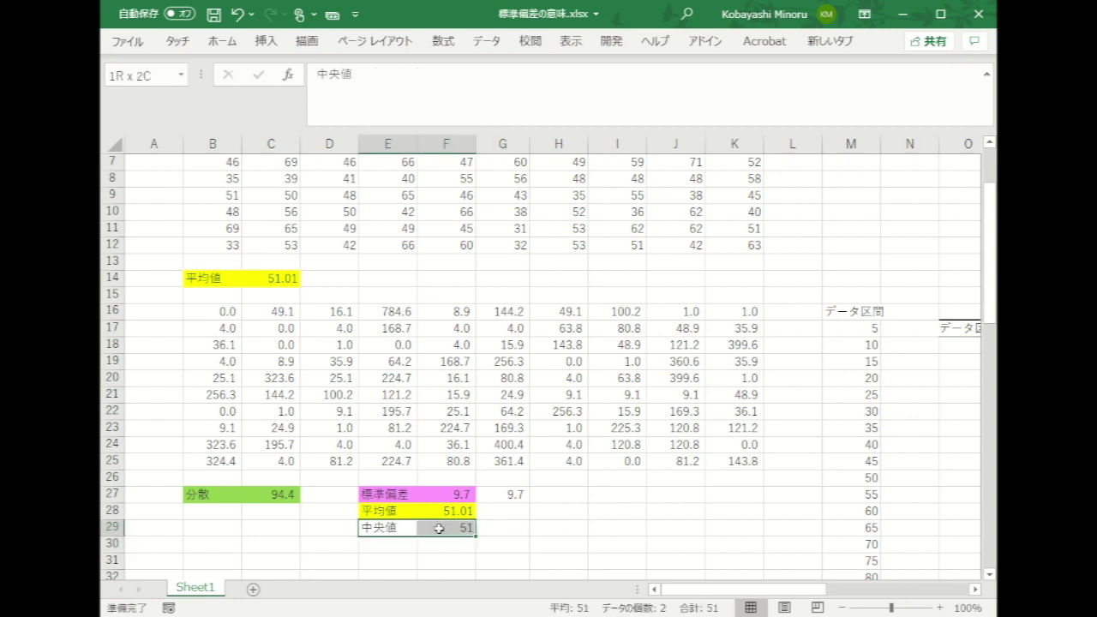
pyautogui.rightClick(436, 532)
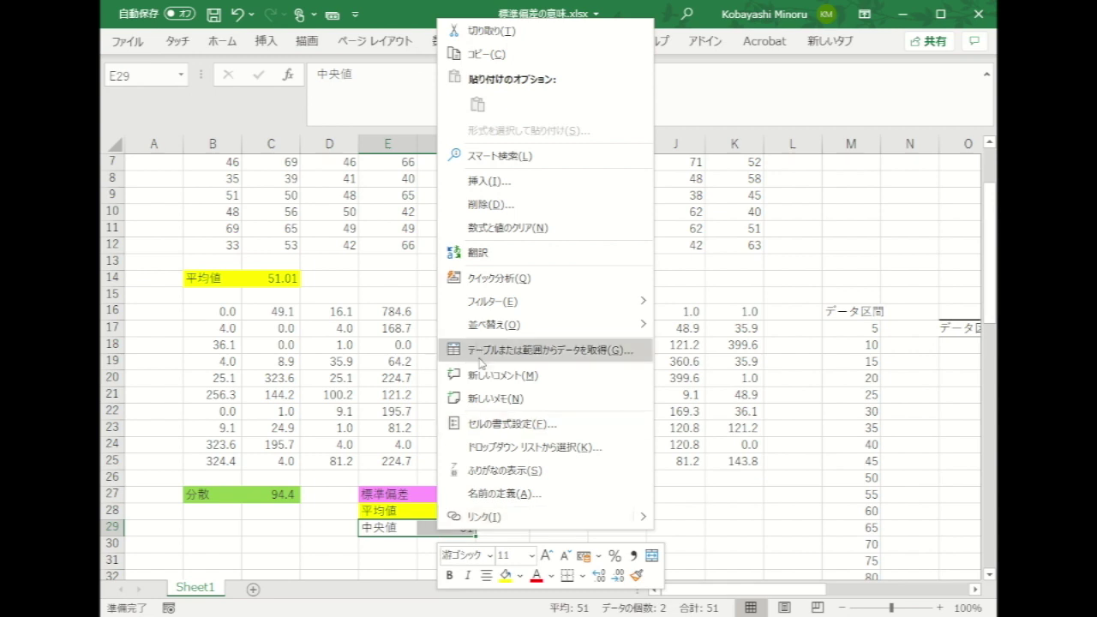
pyautogui.click(504, 423)
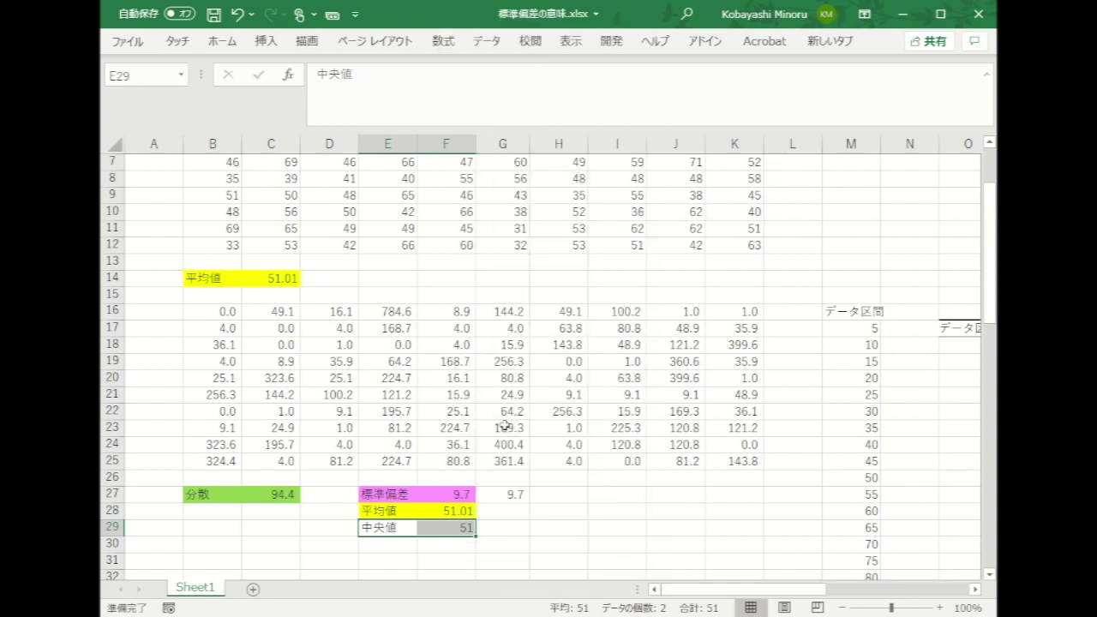
pyautogui.click(420, 383)
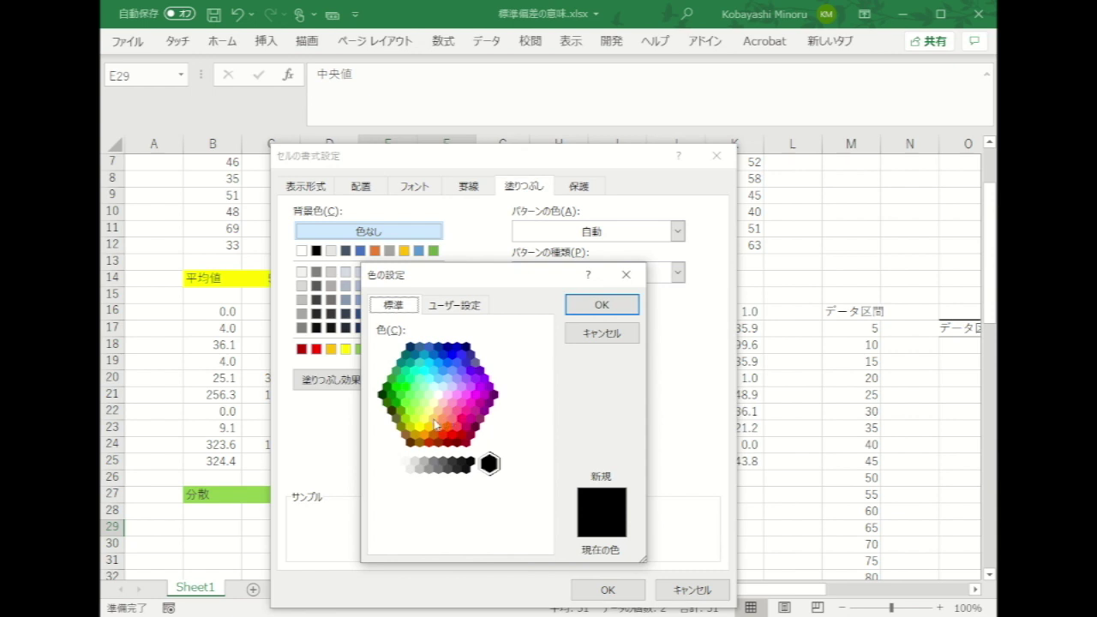
pyautogui.click(435, 423)
pyautogui.click(602, 305)
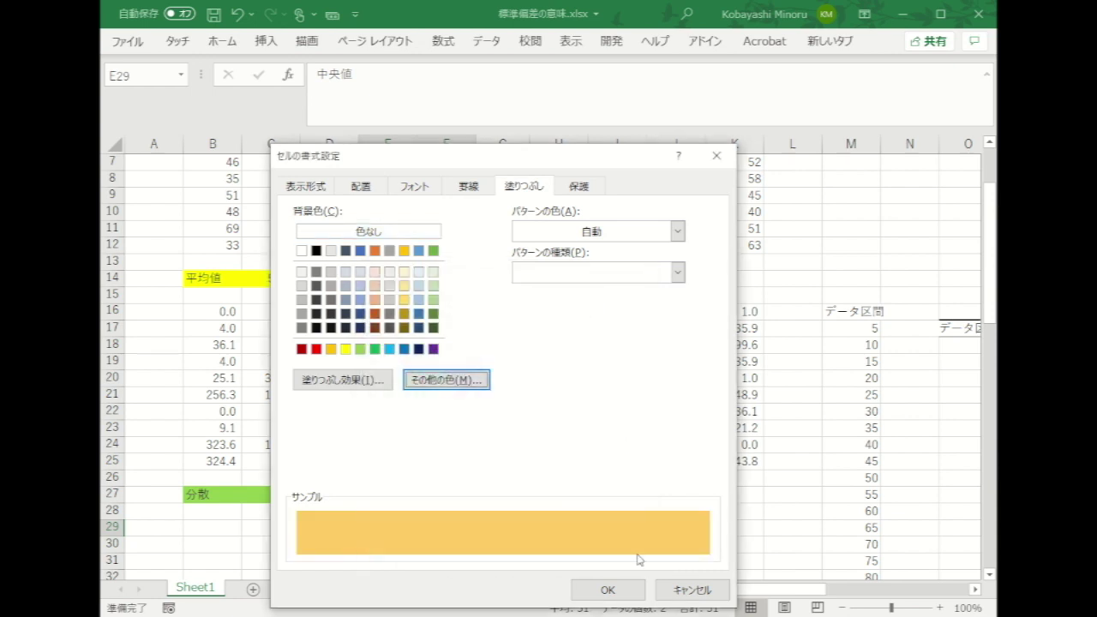
pyautogui.click(632, 588)
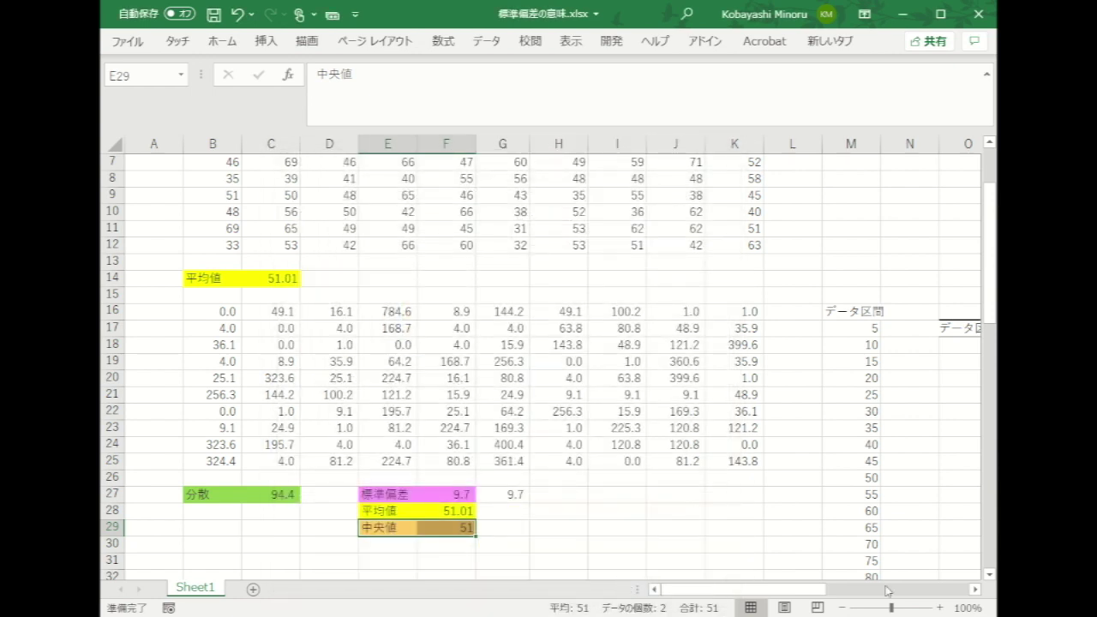
# Step: Examine the frequency table and histogram of the first dataset
pyautogui.moveTo(823, 590); pyautogui.dragTo(949, 589)
pyautogui.scroll(-2, 917, 441)
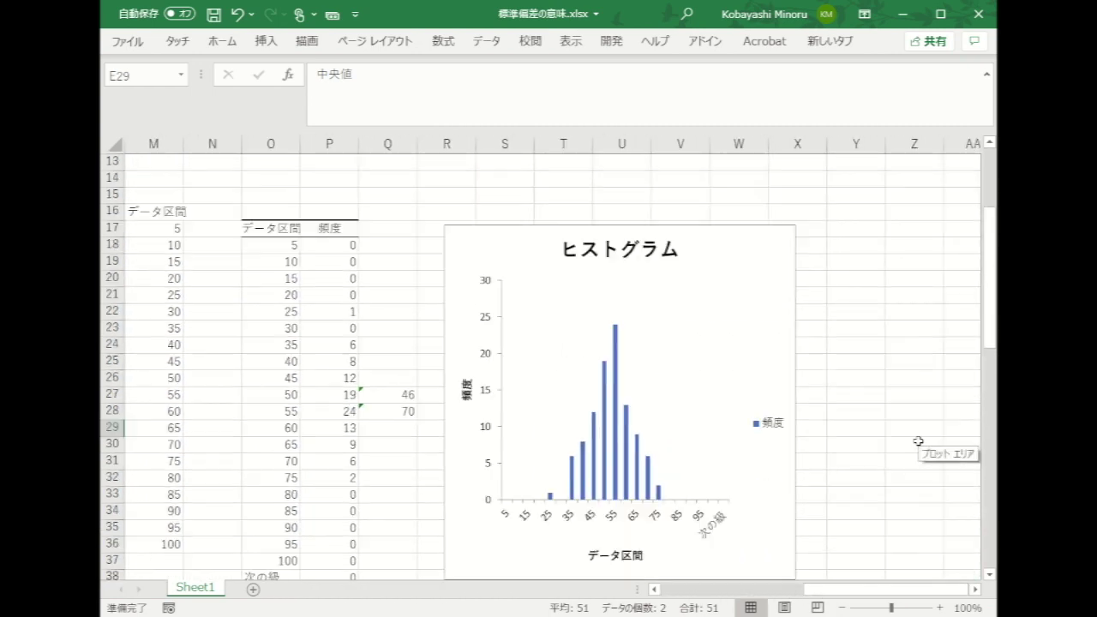
pyautogui.scroll(-1, 918, 441)
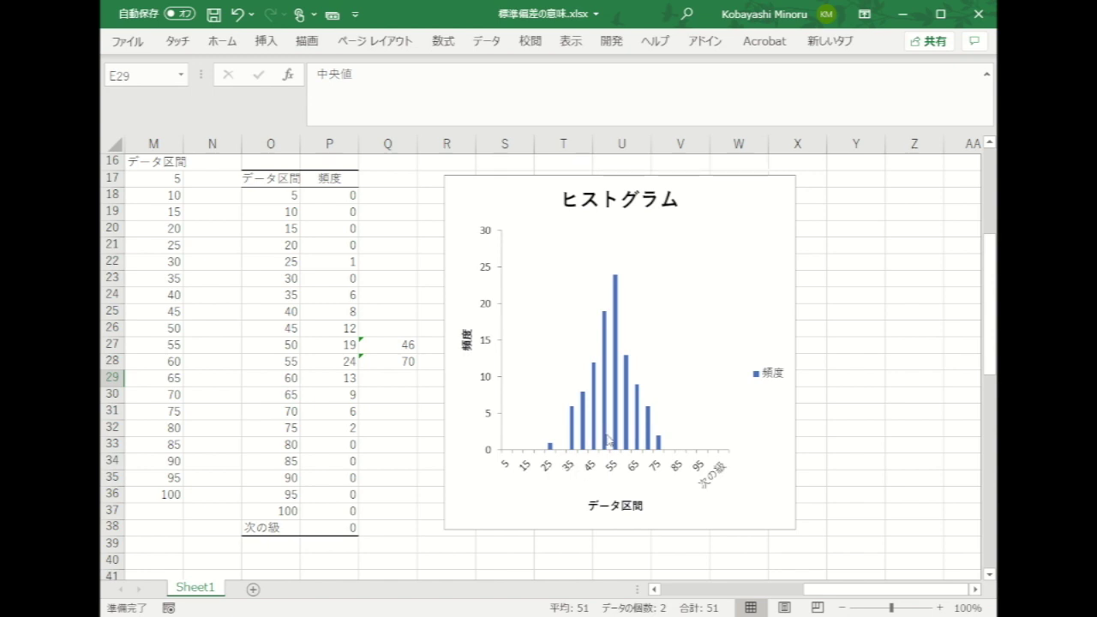
# Step: Enter the label 平均値 in B46, below the second 100-person score dataset
pyautogui.click(674, 598)
pyautogui.scroll(-3, 504, 431)
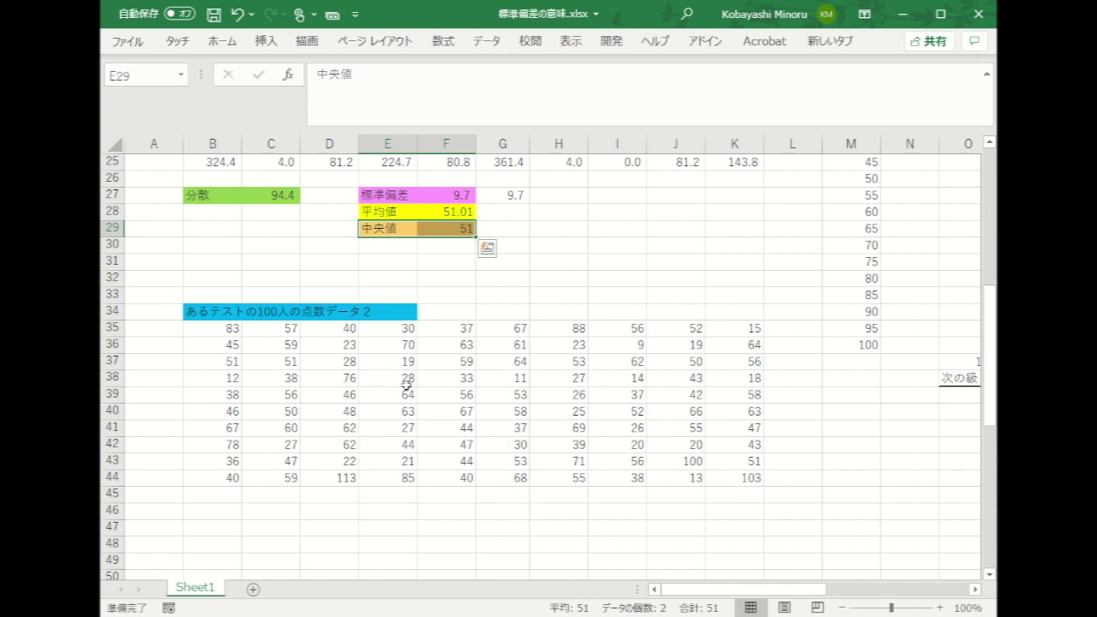
pyautogui.scroll(-1, 406, 385)
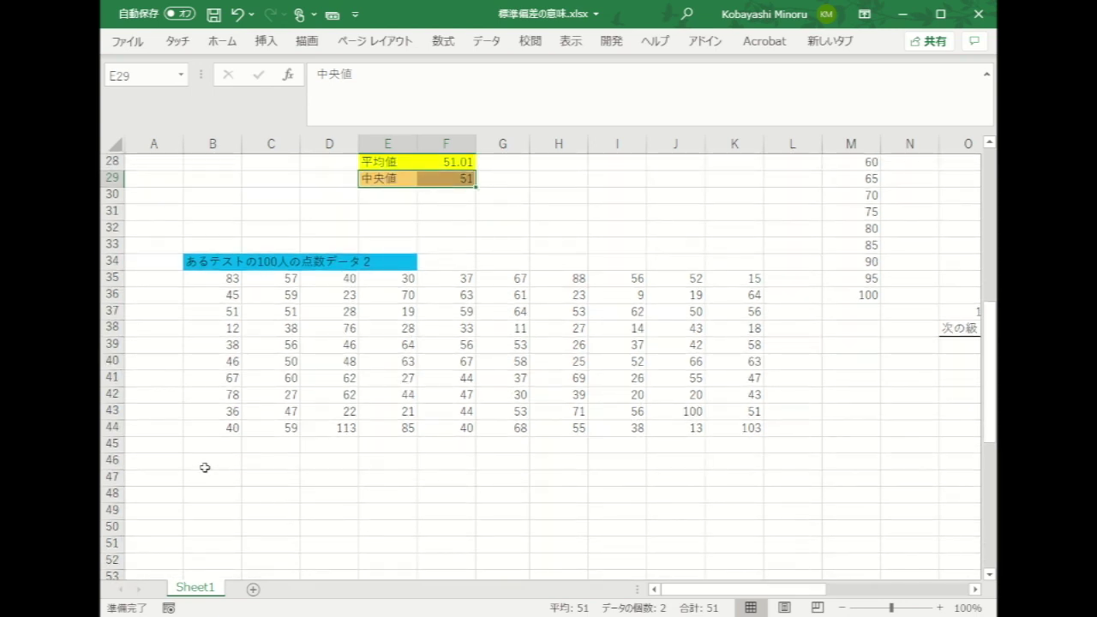
pyautogui.click(210, 461)
pyautogui.press('Zenkaku_Hankaku')
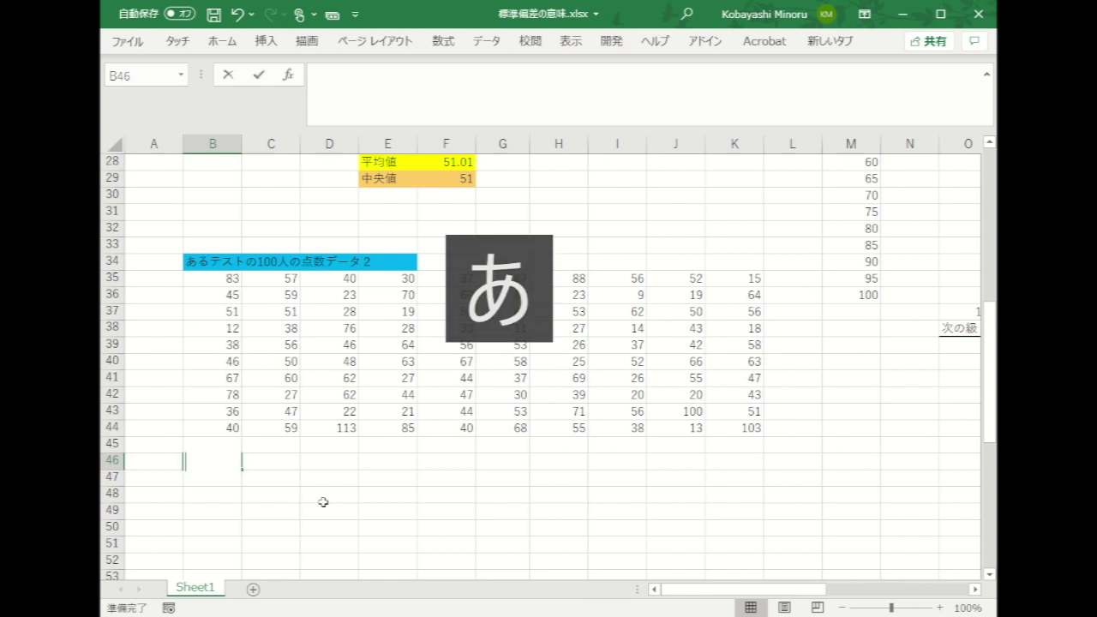
pyautogui.write('へいきん')
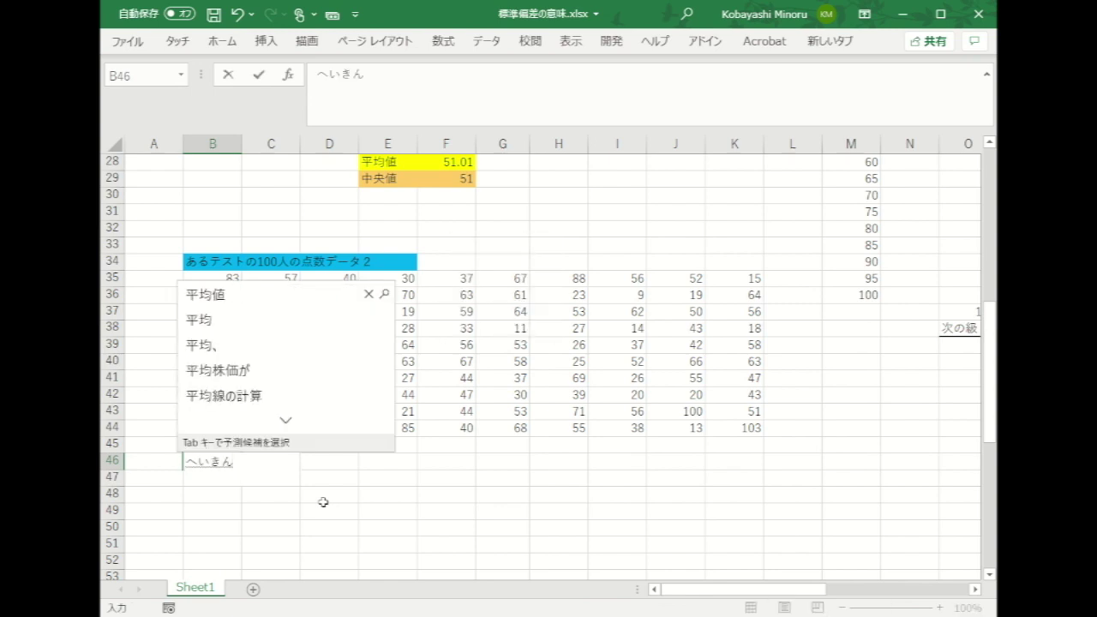
pyautogui.press('Tab')
pyautogui.press('Return')
pyautogui.press('Return')
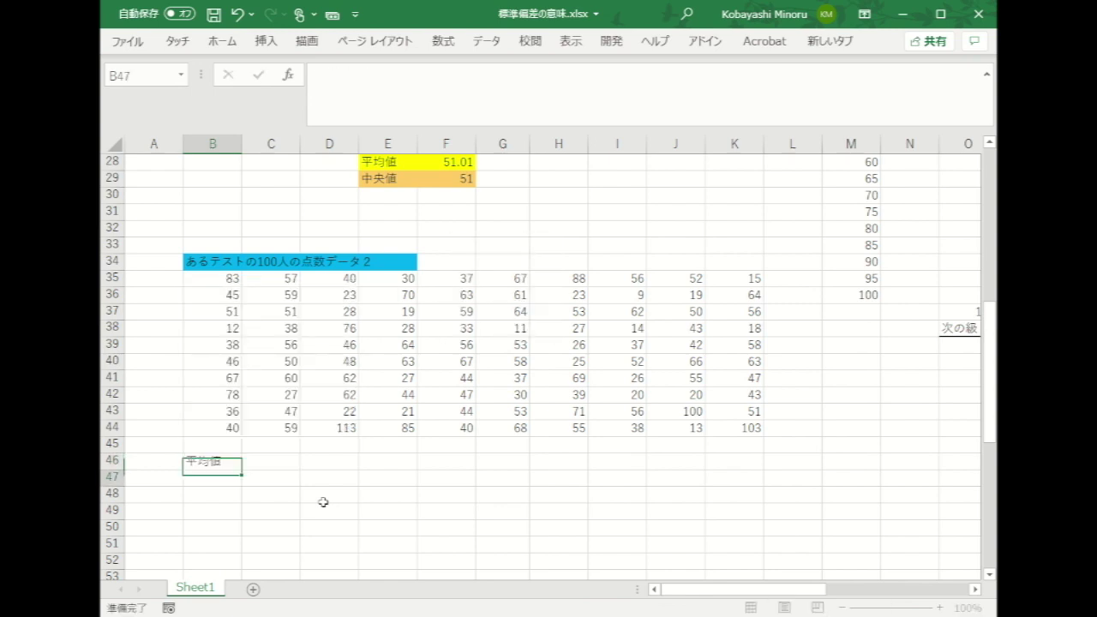
# Step: Calculate the second dataset's mean in C46 with the AVERAGE function over B35:K44
pyautogui.press('Up')
pyautogui.press('Right')
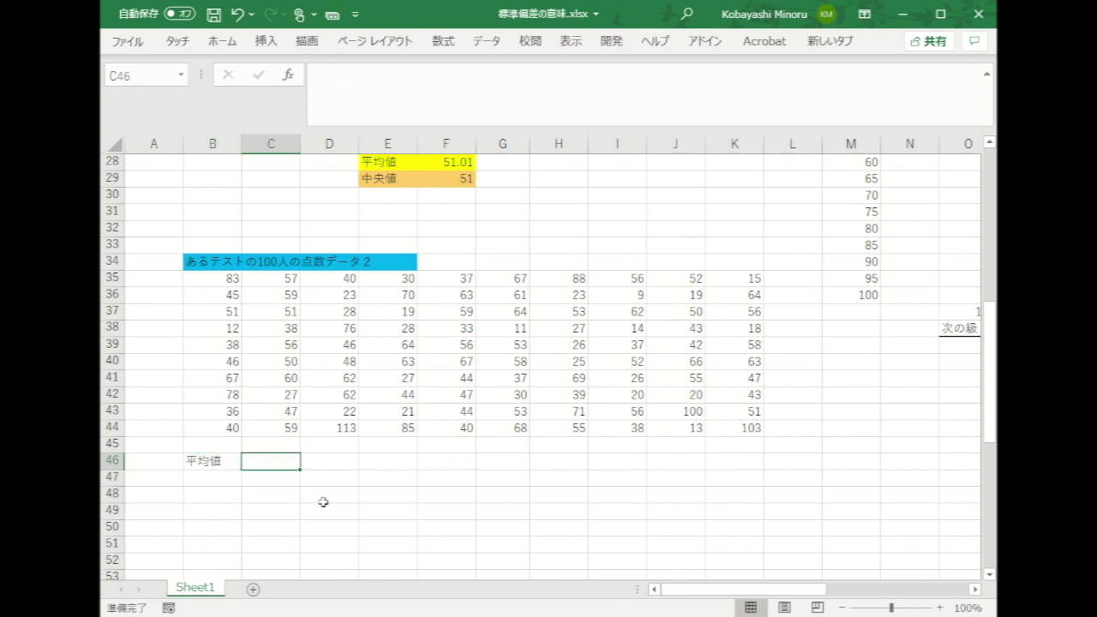
pyautogui.press('Zenkaku_Hankaku')
pyautogui.write('=')
pyautogui.write('a')
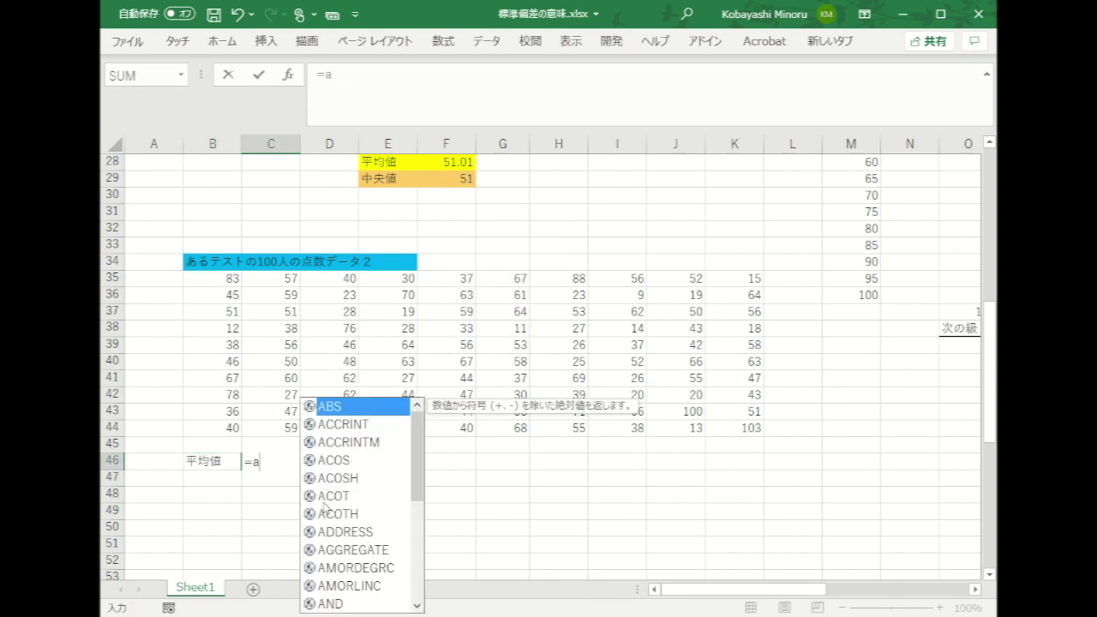
pyautogui.write('verage')
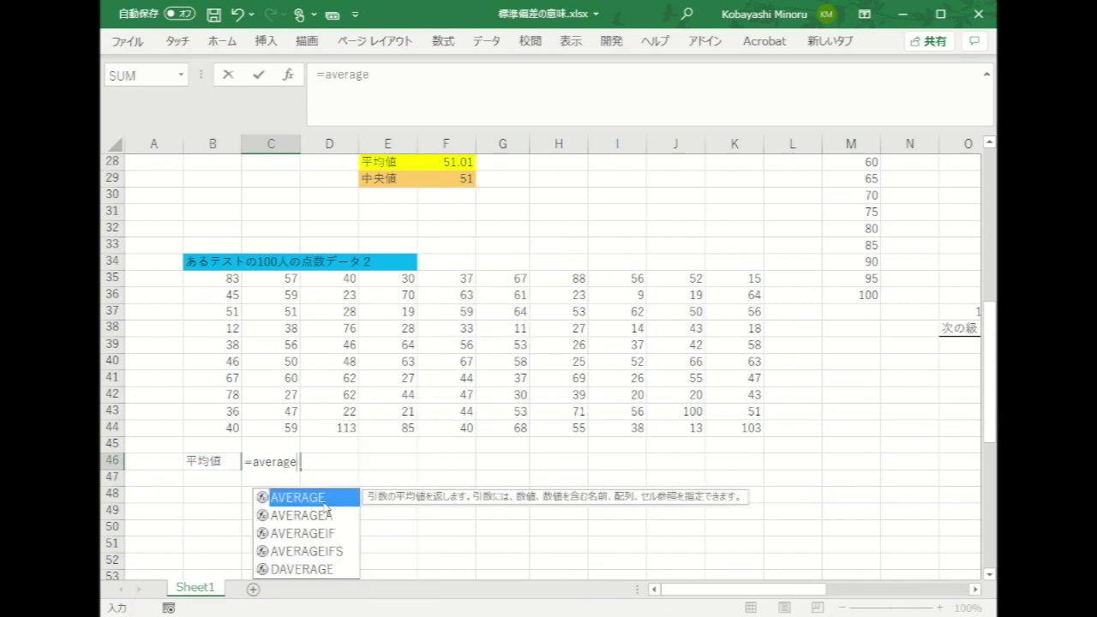
pyautogui.press('Tab')
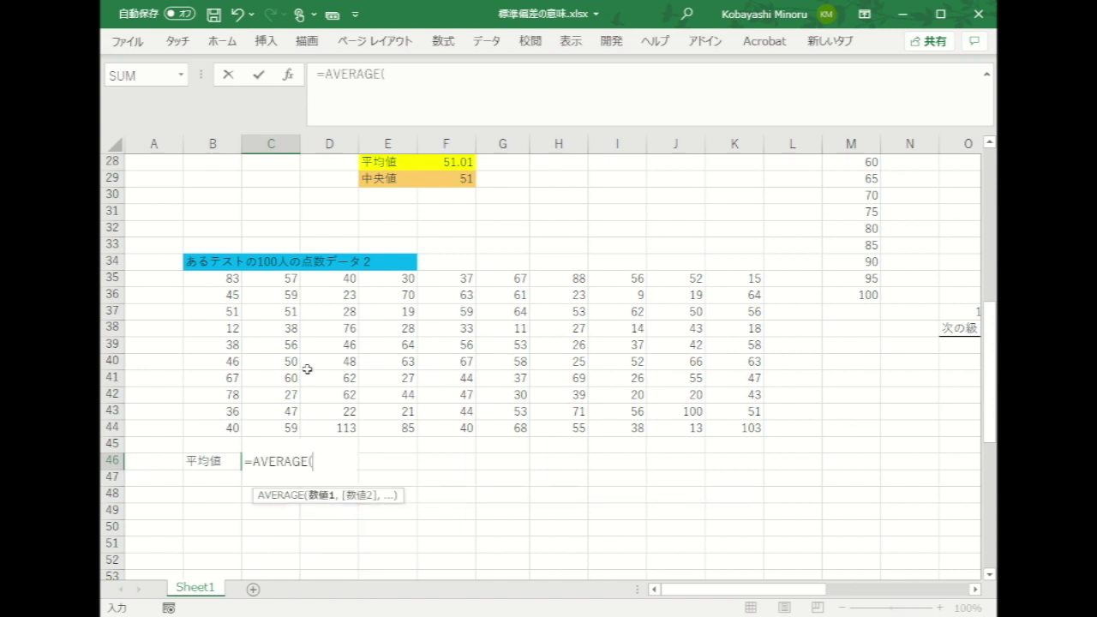
pyautogui.click(224, 280)
pyautogui.moveTo(225, 280); pyautogui.dragTo(758, 423)
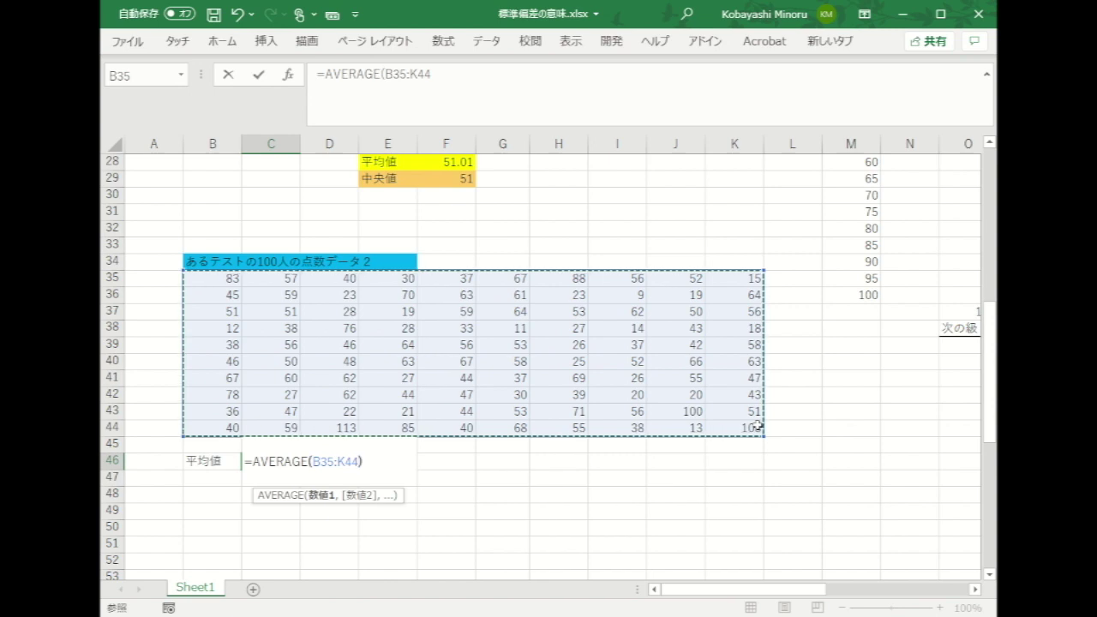
pyautogui.press('Return')
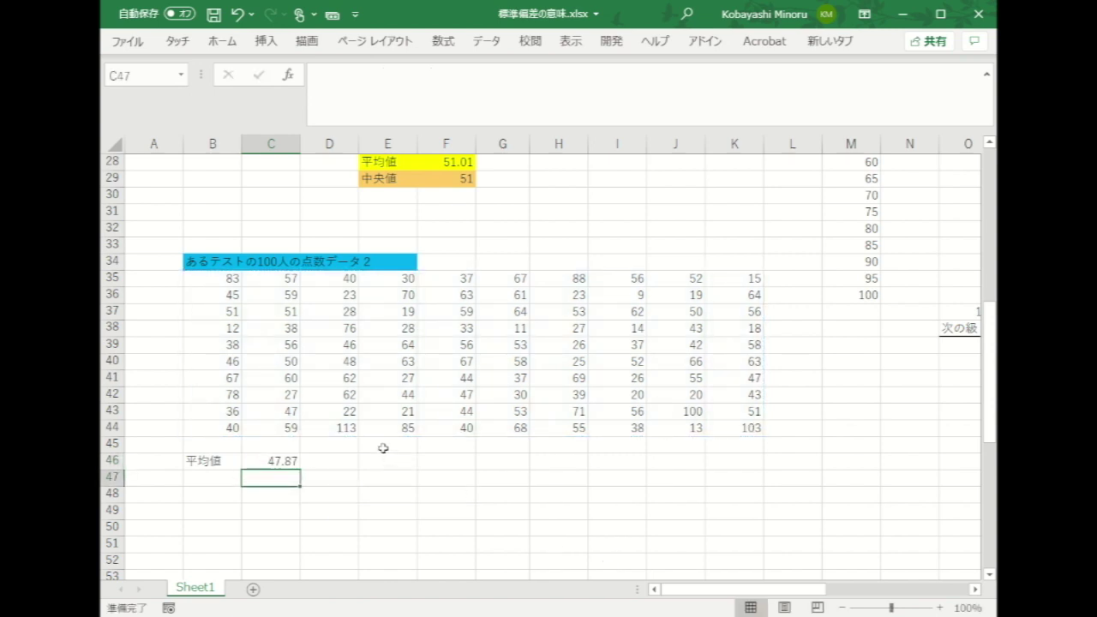
pyautogui.scroll(-1, 382, 448)
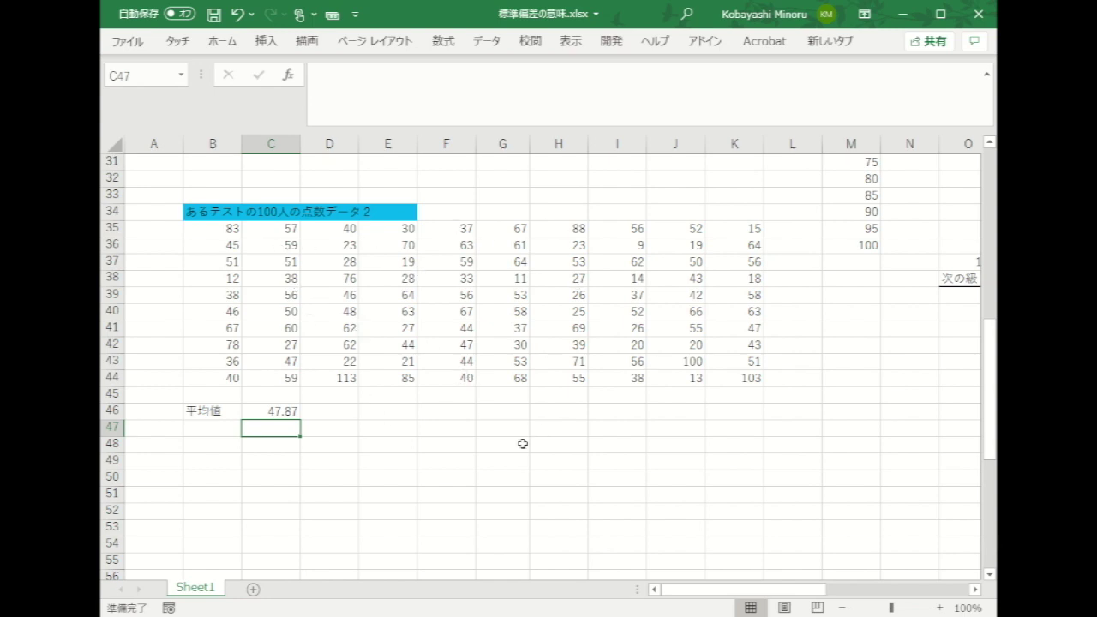
# Step: Enter the squared deviation of the second dataset's first score in B48 as =(B35-$C$46)^2
pyautogui.click(219, 448)
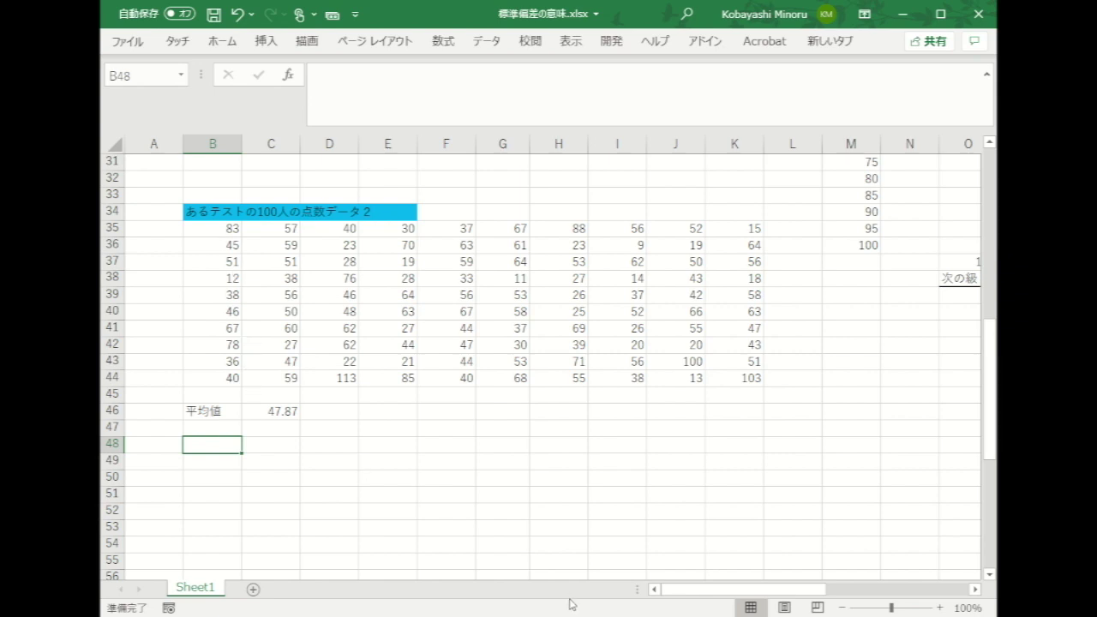
pyautogui.write('=(')
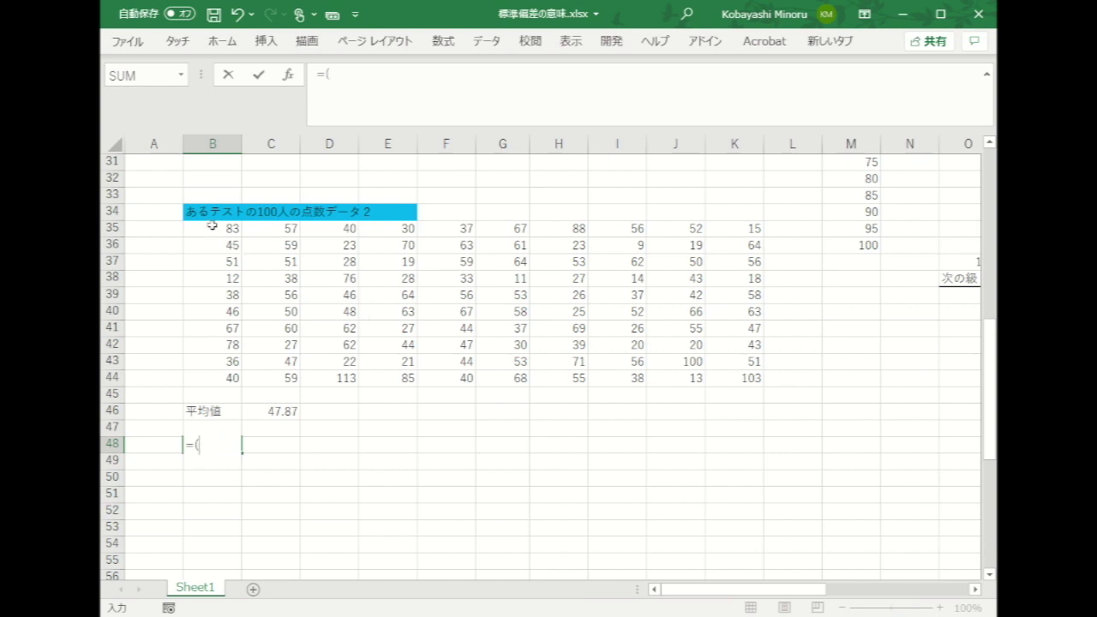
pyautogui.click(212, 226)
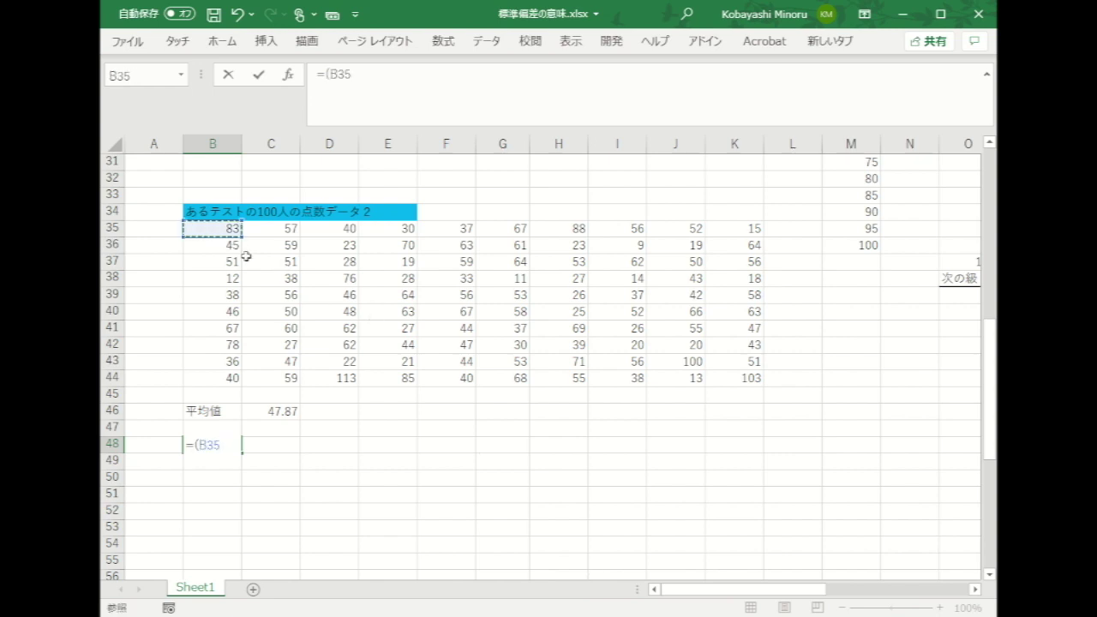
pyautogui.write('-')
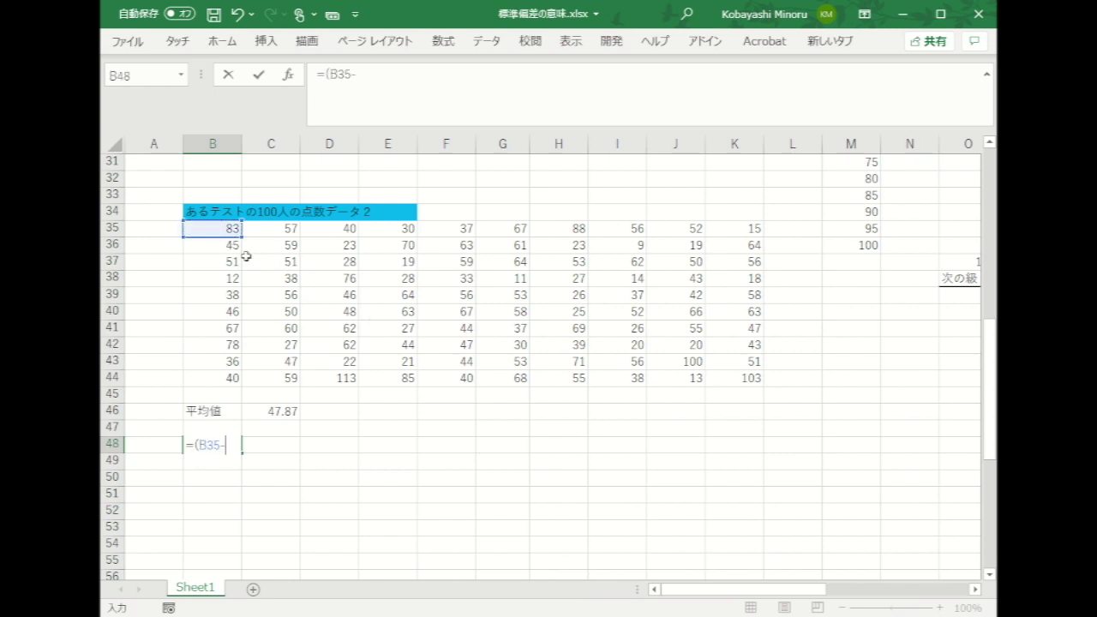
pyautogui.click(270, 410)
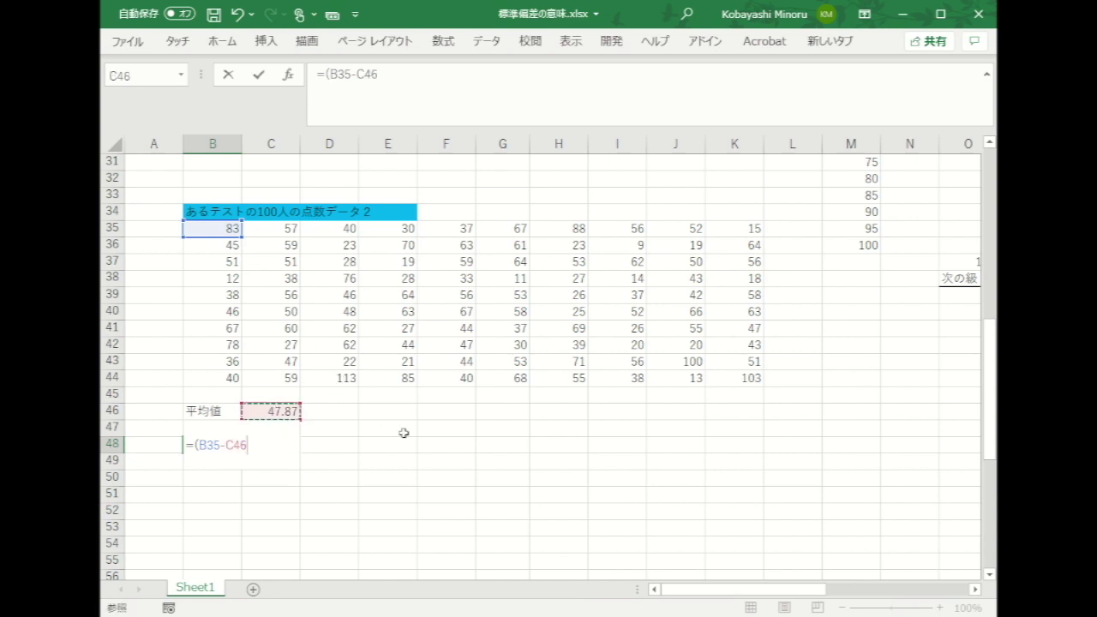
pyautogui.click(360, 74)
pyautogui.write('$')
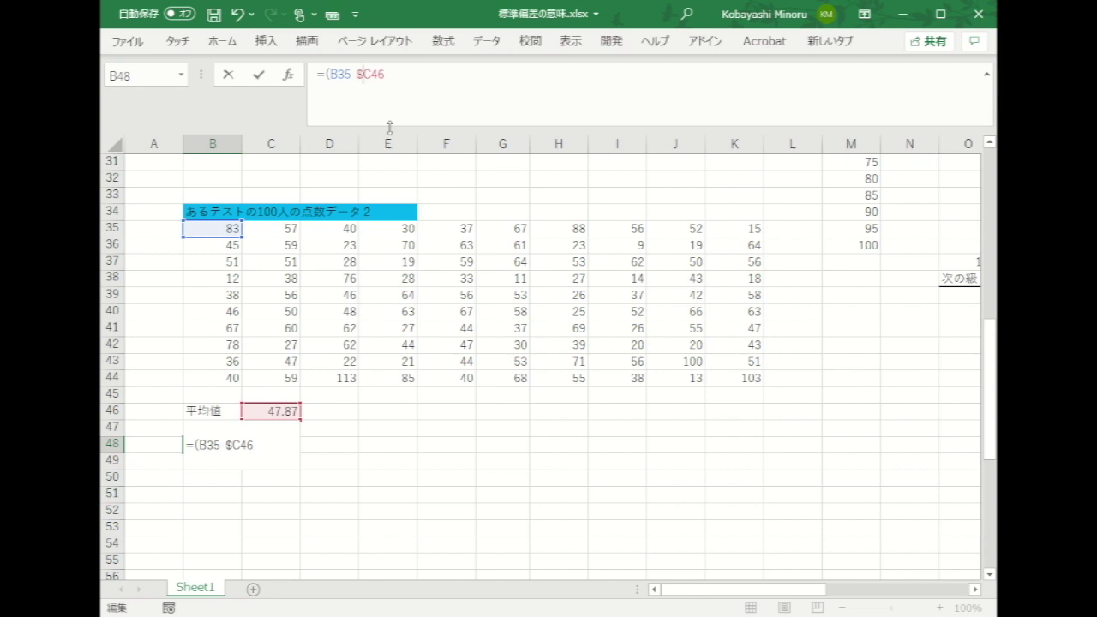
pyautogui.click(373, 75)
pyautogui.write('$46)^')
pyautogui.write('2')
pyautogui.press('Return')
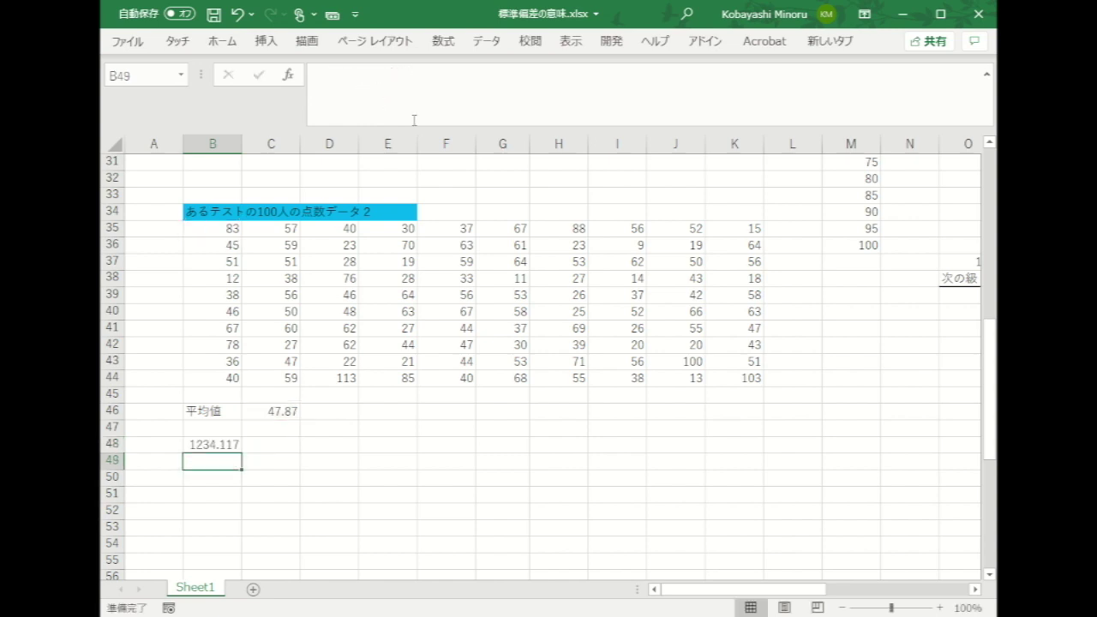
# Step: Fill the squared-deviation formula from B48 through K57 so it covers all 100 scores of the second dataset
pyautogui.click(224, 444)
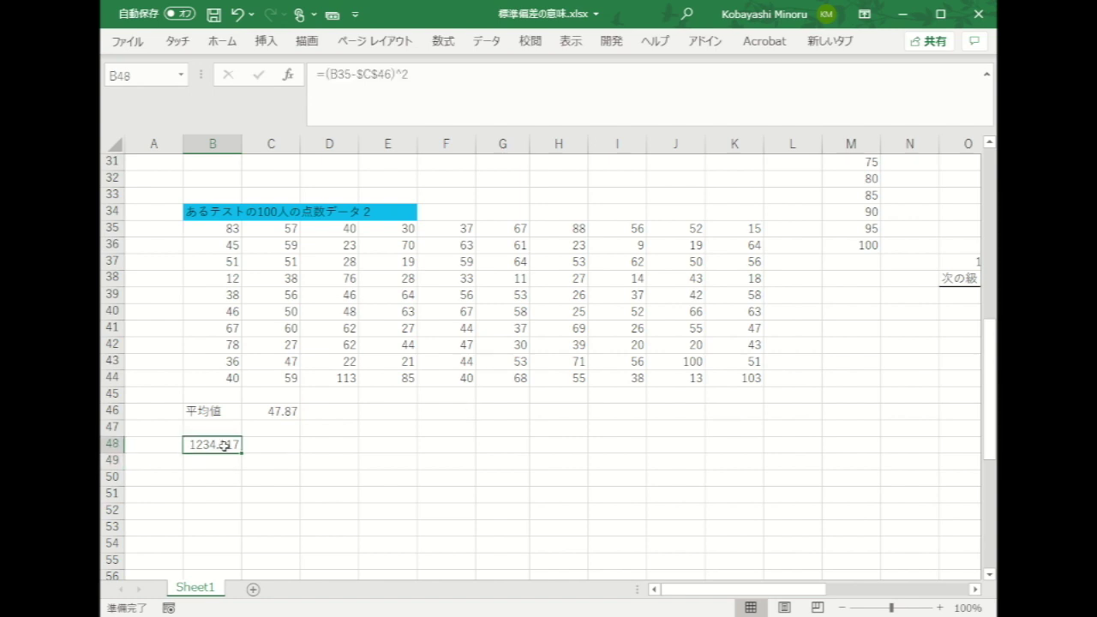
pyautogui.scroll(-2, 411, 446)
pyautogui.scroll(-1, 389, 428)
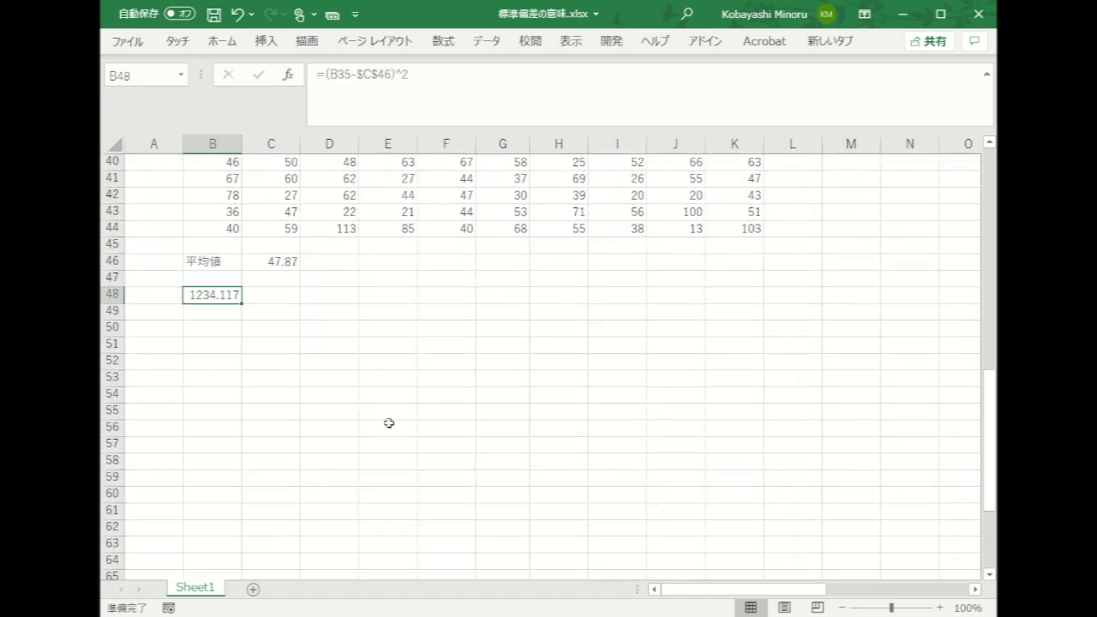
pyautogui.moveTo(240, 299); pyautogui.dragTo(241, 453)
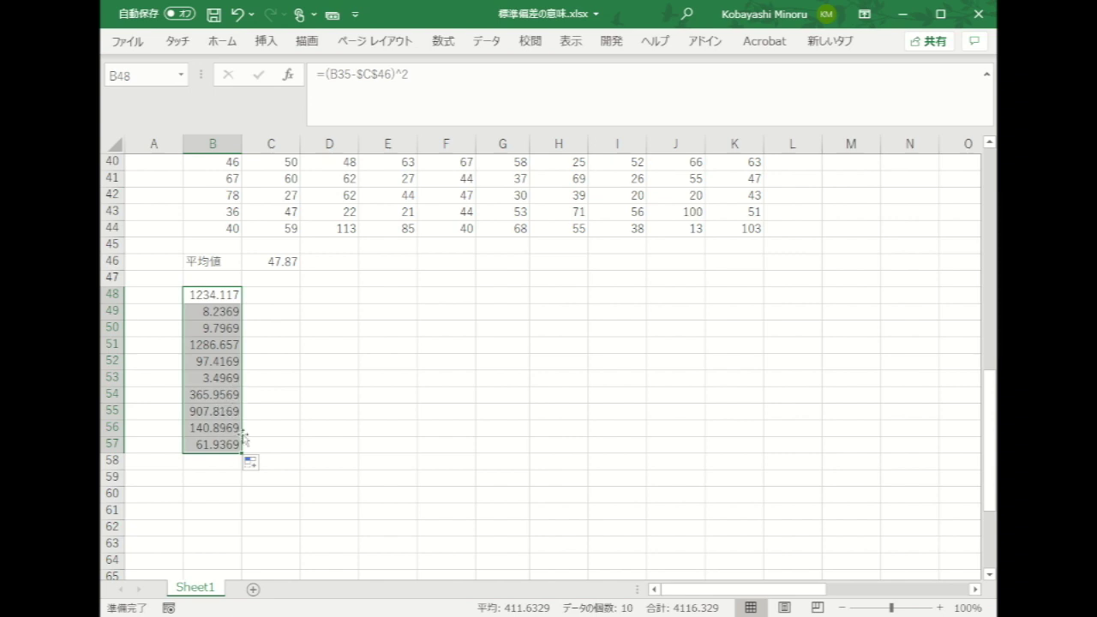
pyautogui.moveTo(242, 453); pyautogui.dragTo(781, 480)
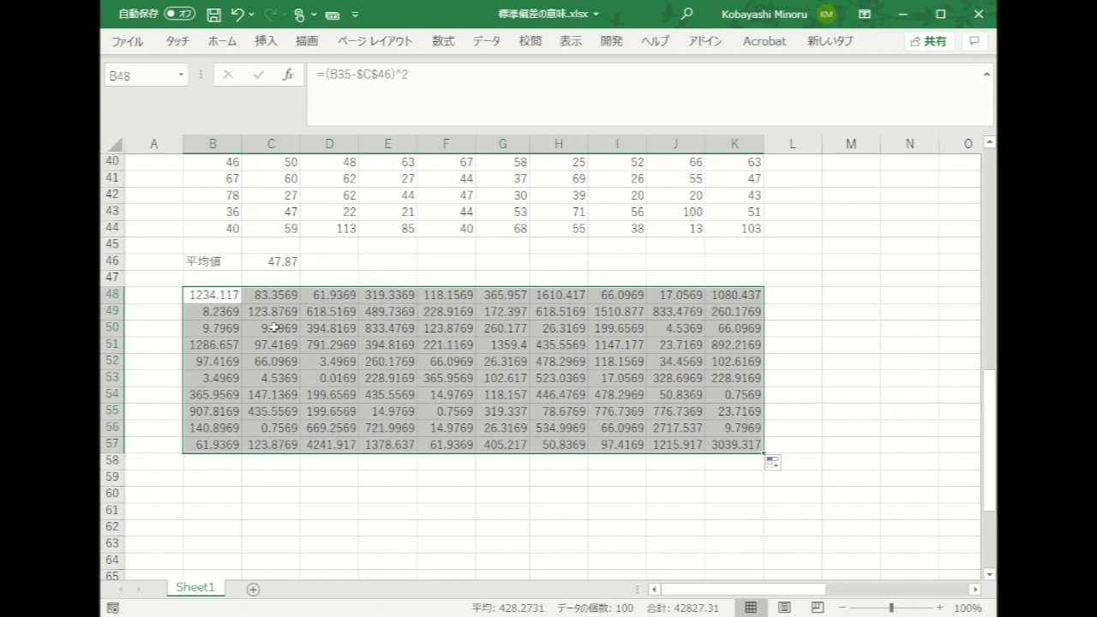
pyautogui.scroll(5, 432, 263)
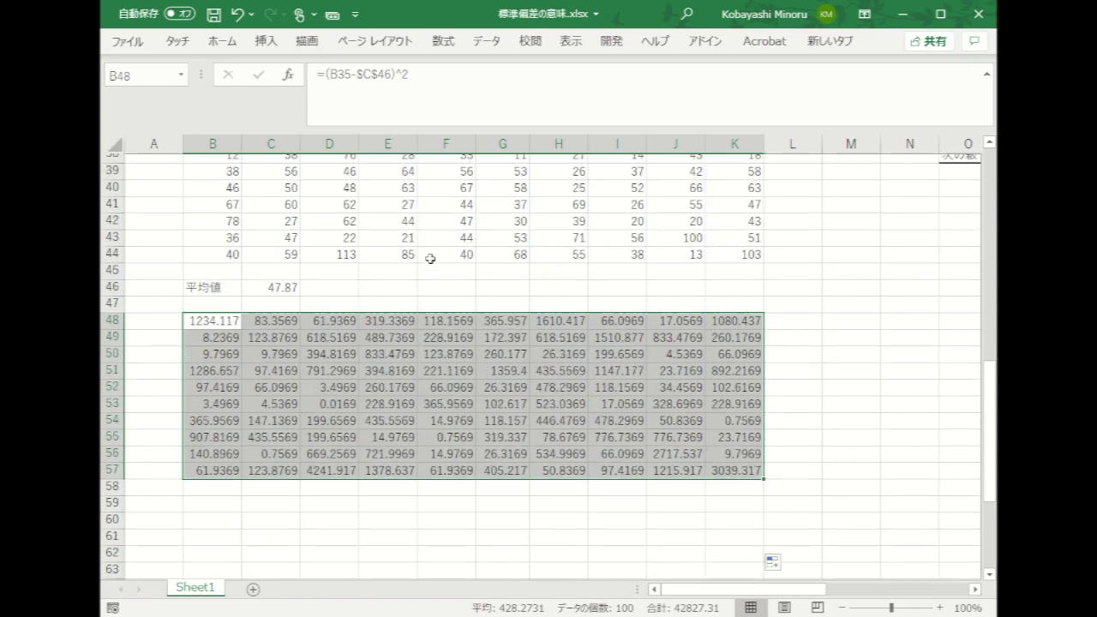
pyautogui.scroll(-5, 432, 262)
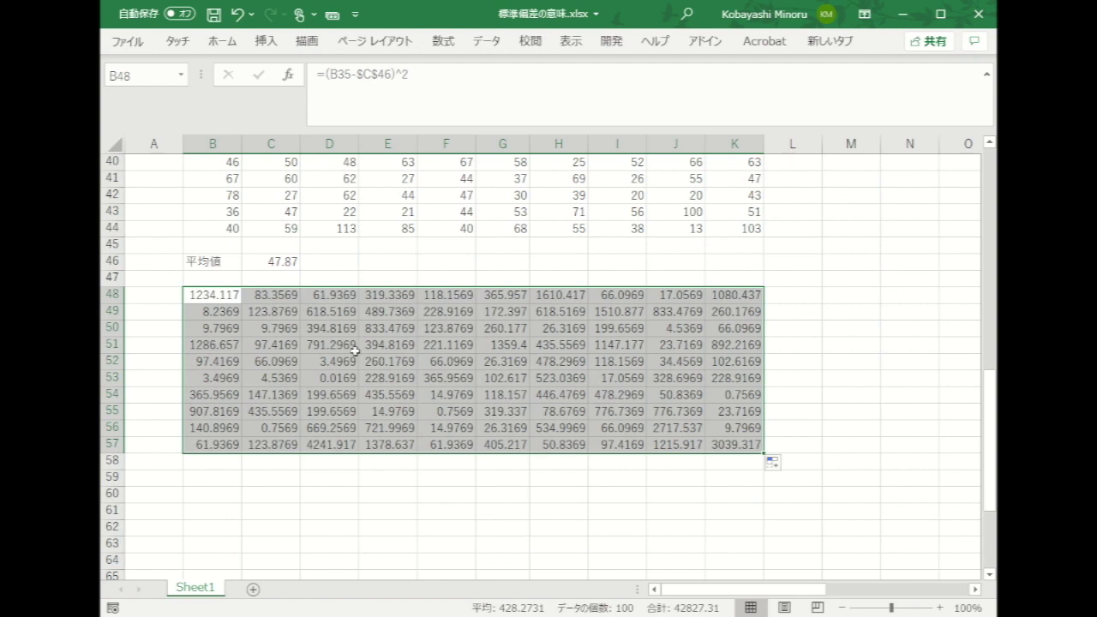
# Step: Format the squared deviations in B48:K57 as numbers (数値) with one decimal place
pyautogui.rightClick(362, 340)
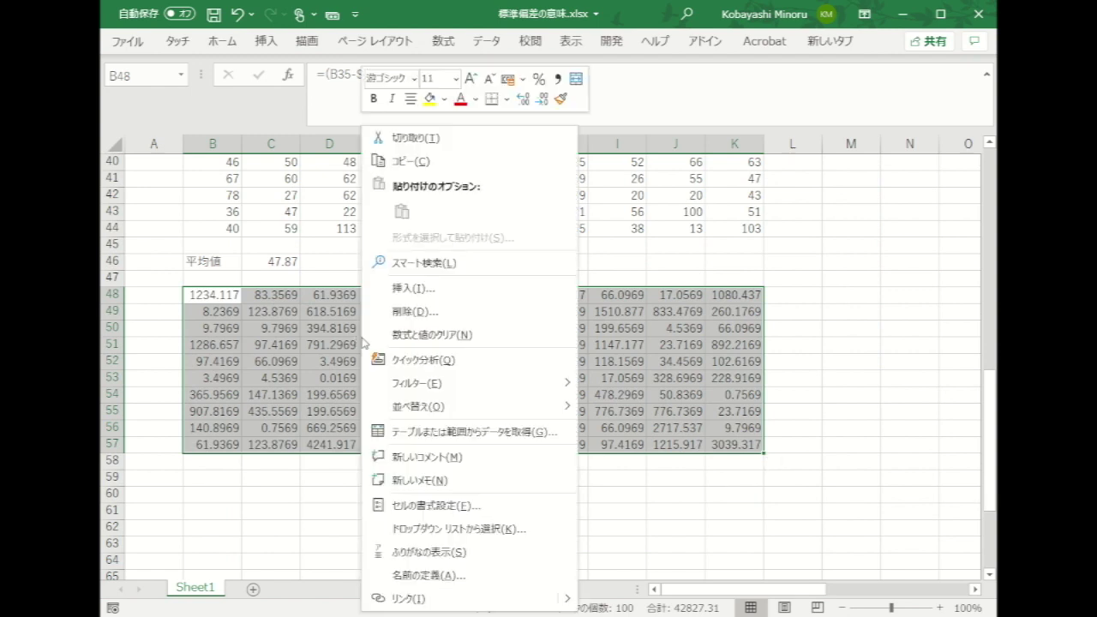
pyautogui.click(418, 512)
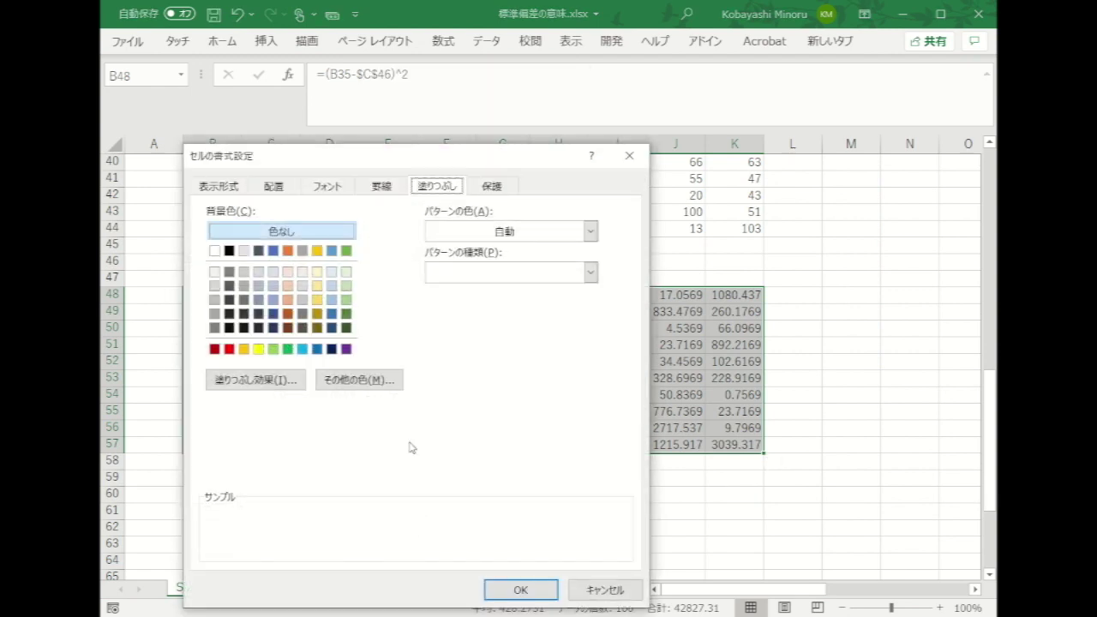
pyautogui.click(220, 188)
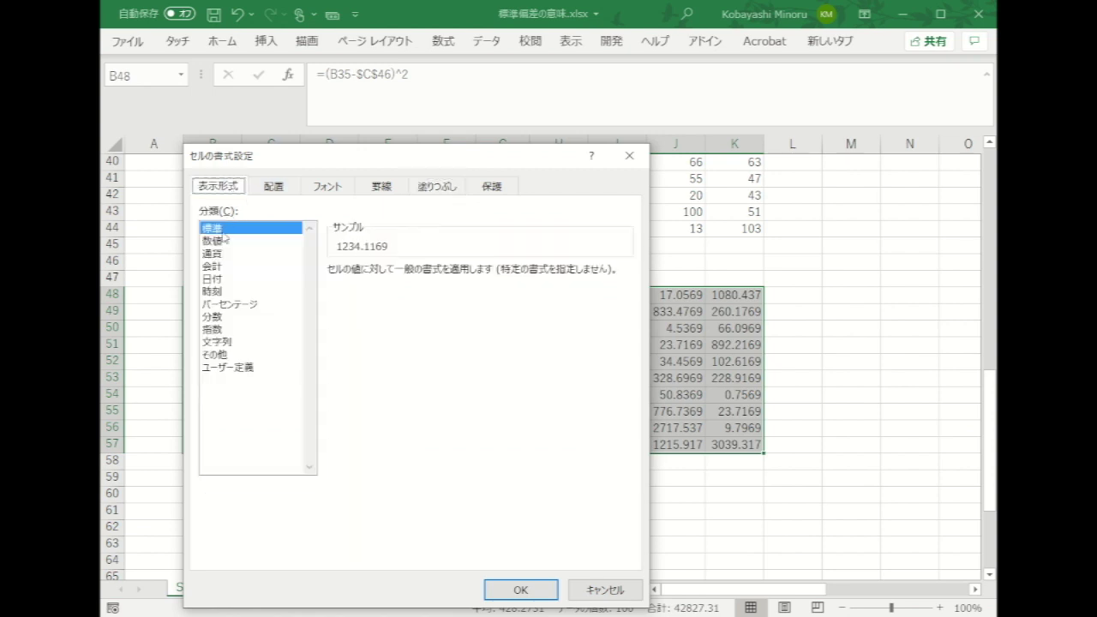
pyautogui.click(221, 241)
pyautogui.click(489, 266)
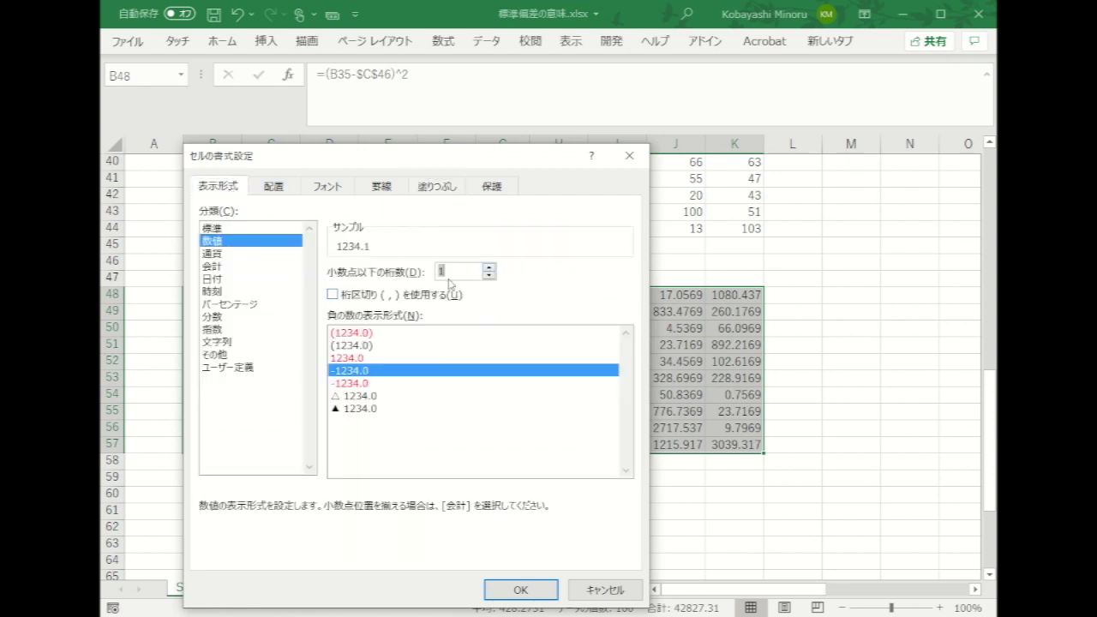
pyautogui.click(517, 590)
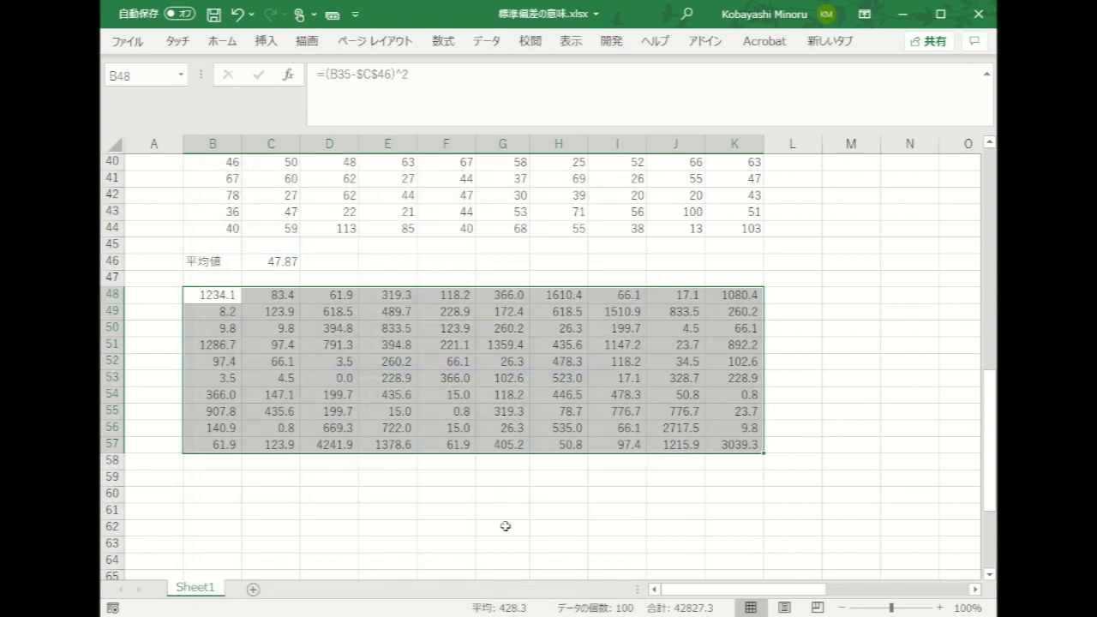
pyautogui.click(506, 526)
pyautogui.scroll(2, 410, 396)
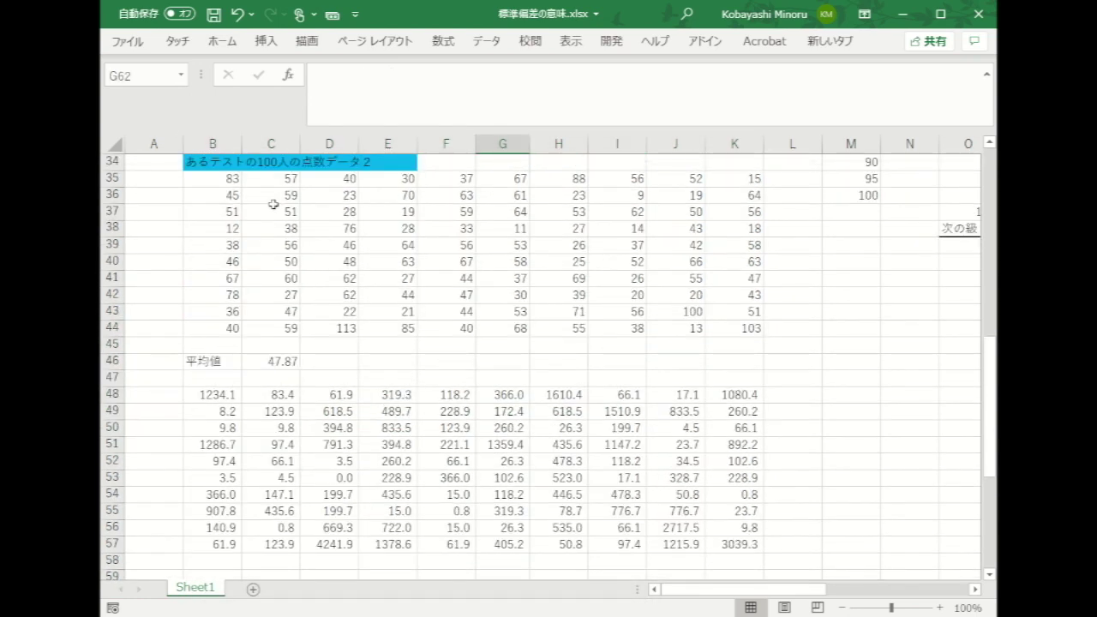
pyautogui.click(232, 400)
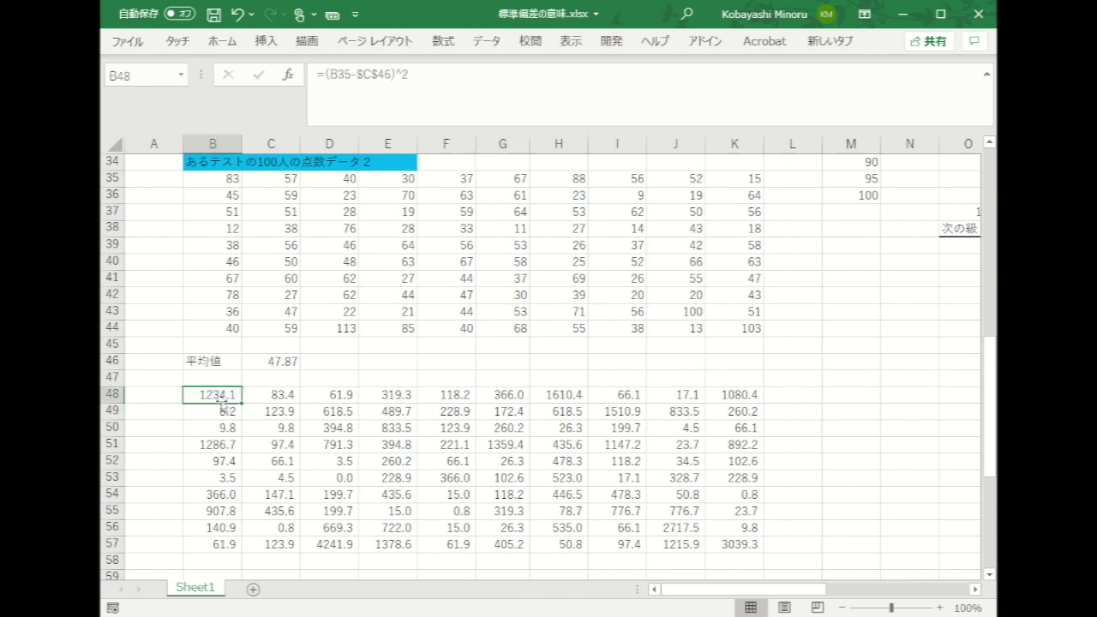
# Step: Enter the label 分散 in B59, below the block of squared deviations
pyautogui.scroll(-3, 583, 467)
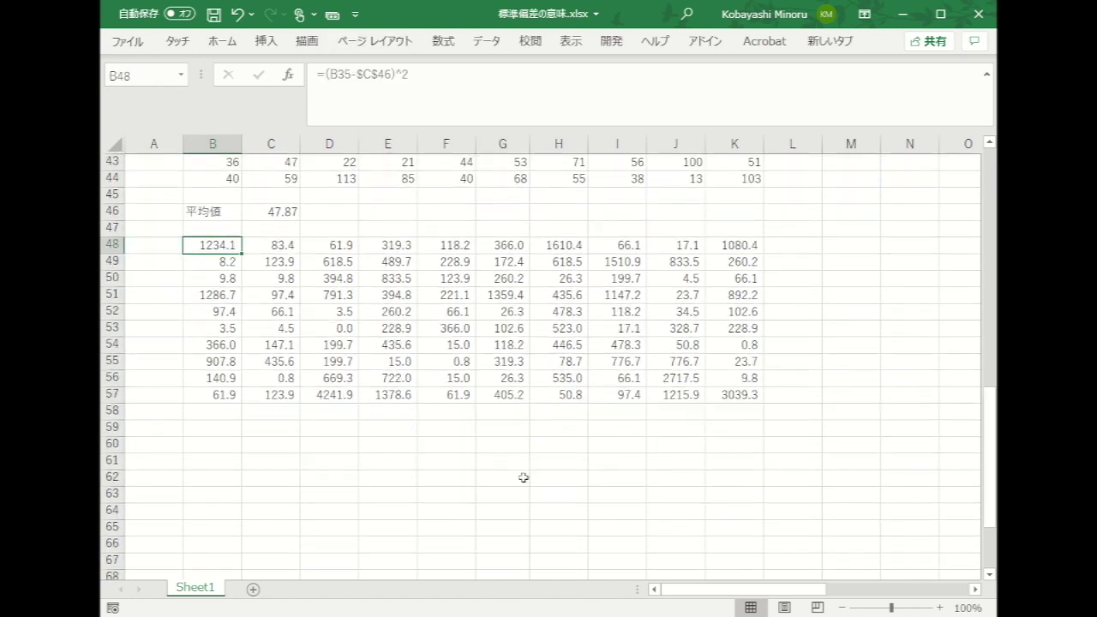
pyautogui.click(233, 435)
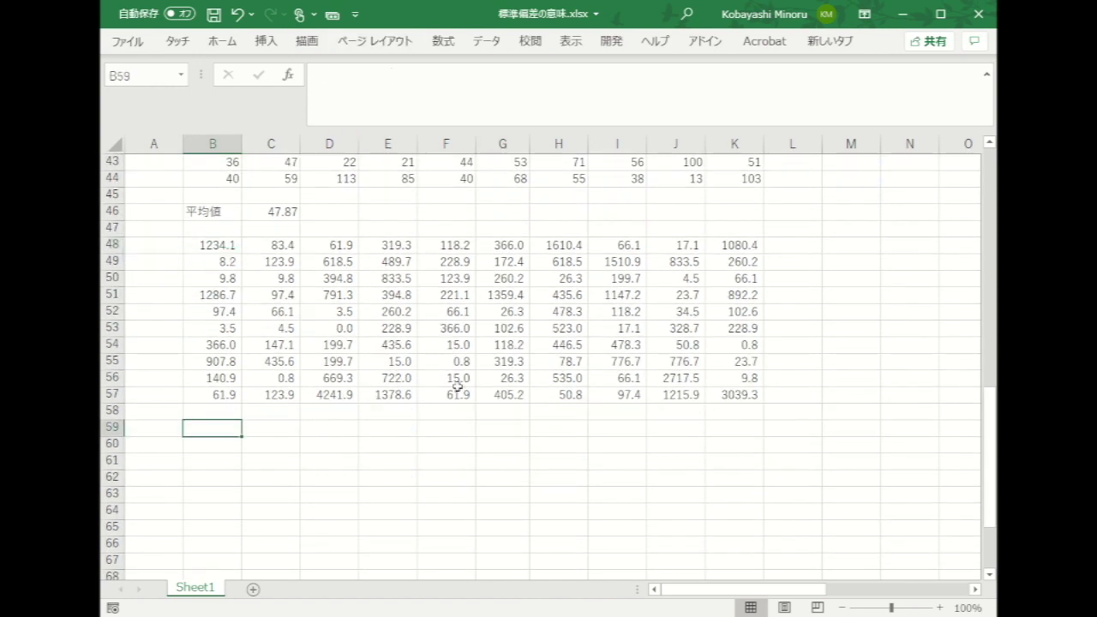
pyautogui.press('Zenkaku_Hankaku')
pyautogui.write('ぶんさ')
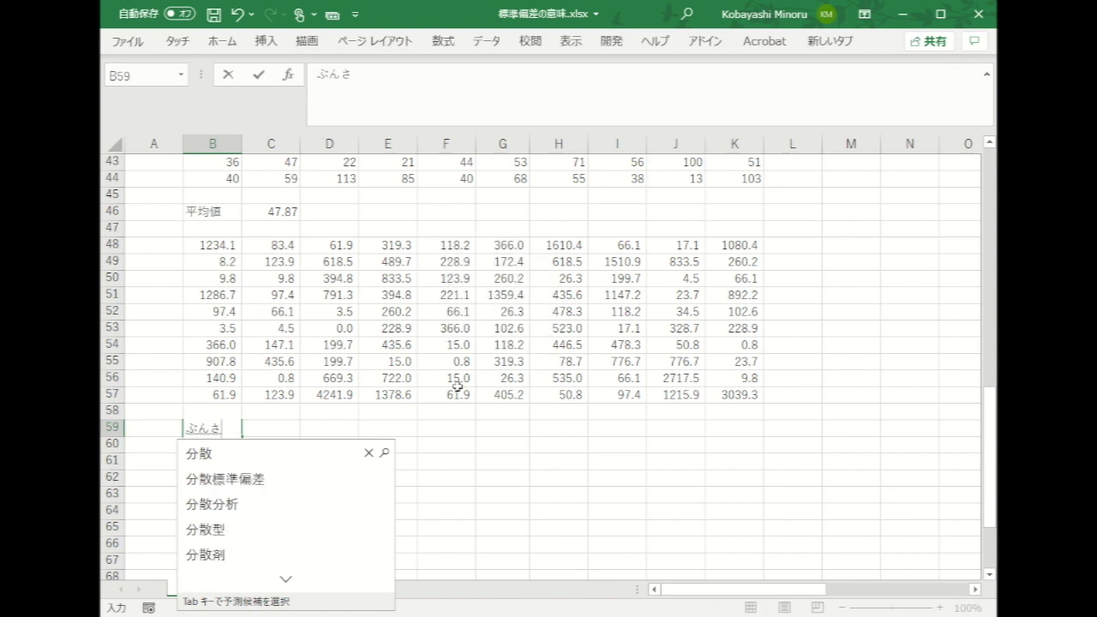
pyautogui.write('ん')
pyautogui.press('space')
pyautogui.press('Tab')
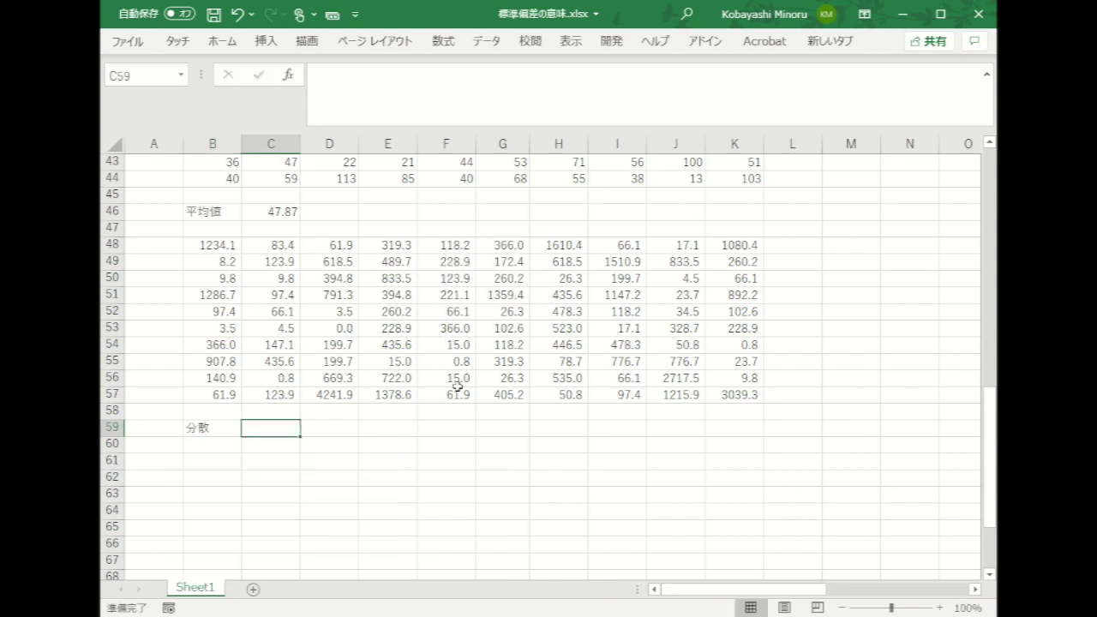
pyautogui.press('Zenkaku_Hankaku')
# Step: Calculate the second dataset's variance in C59 with =SUM(B48:K57)/COUNT(B48:K57)
pyautogui.click(218, 248)
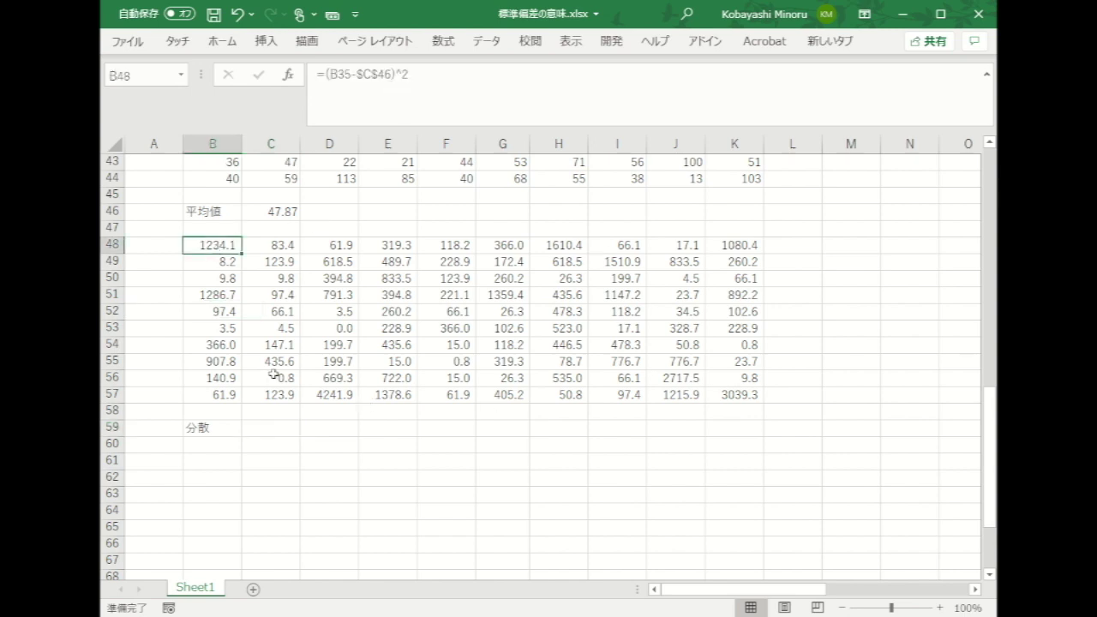
pyautogui.click(256, 432)
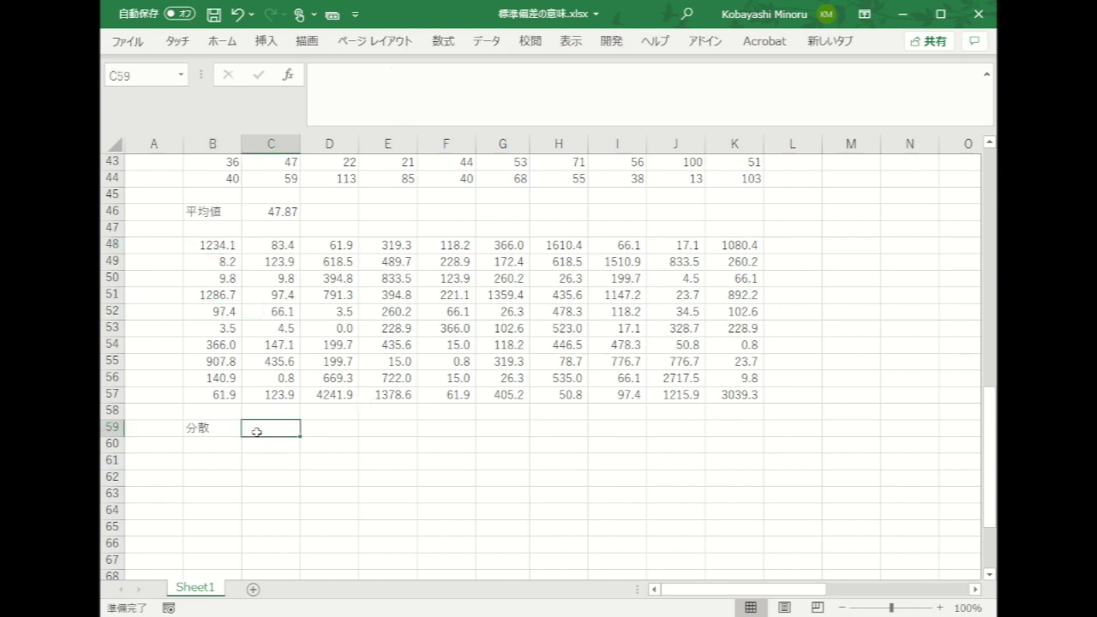
pyautogui.write('=')
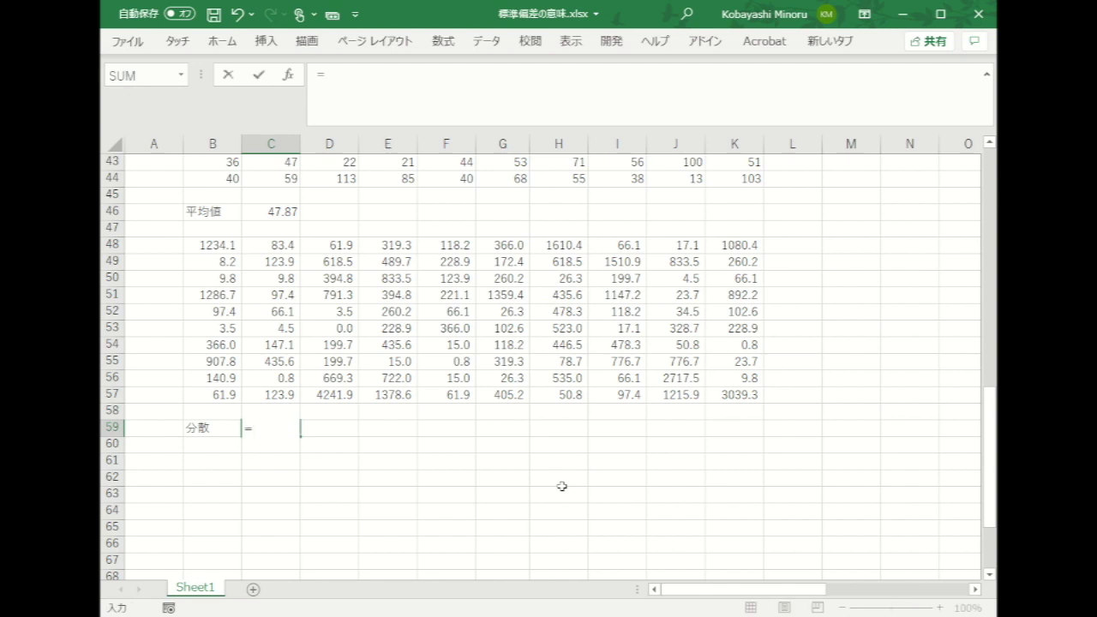
pyautogui.write('sum')
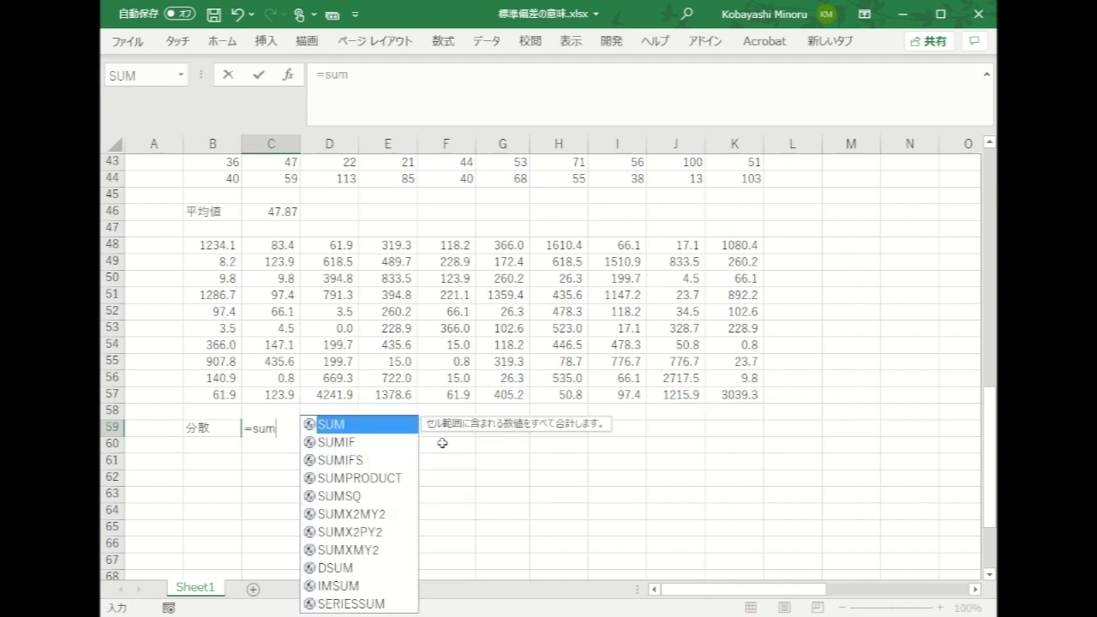
pyautogui.doubleClick(354, 422)
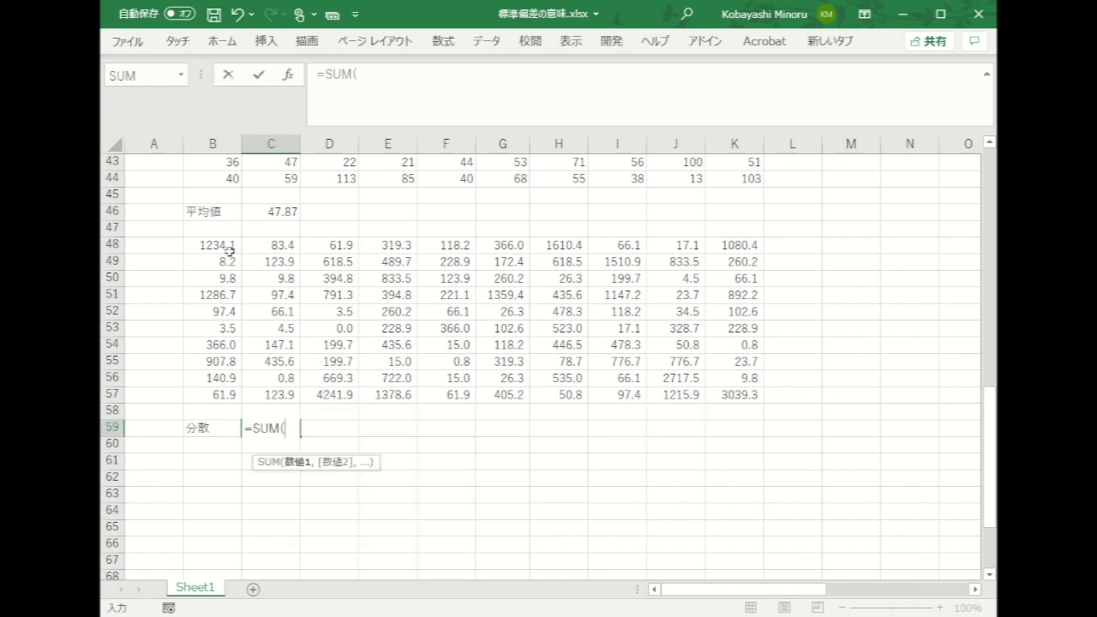
pyautogui.moveTo(230, 250); pyautogui.dragTo(728, 400)
pyautogui.write(')/')
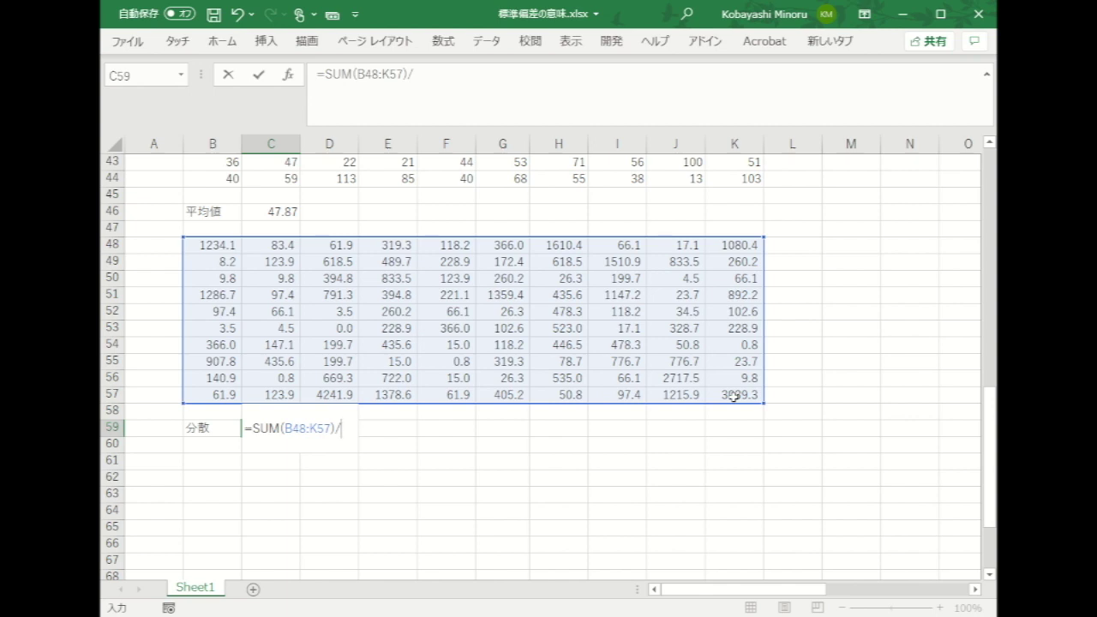
pyautogui.write('coun')
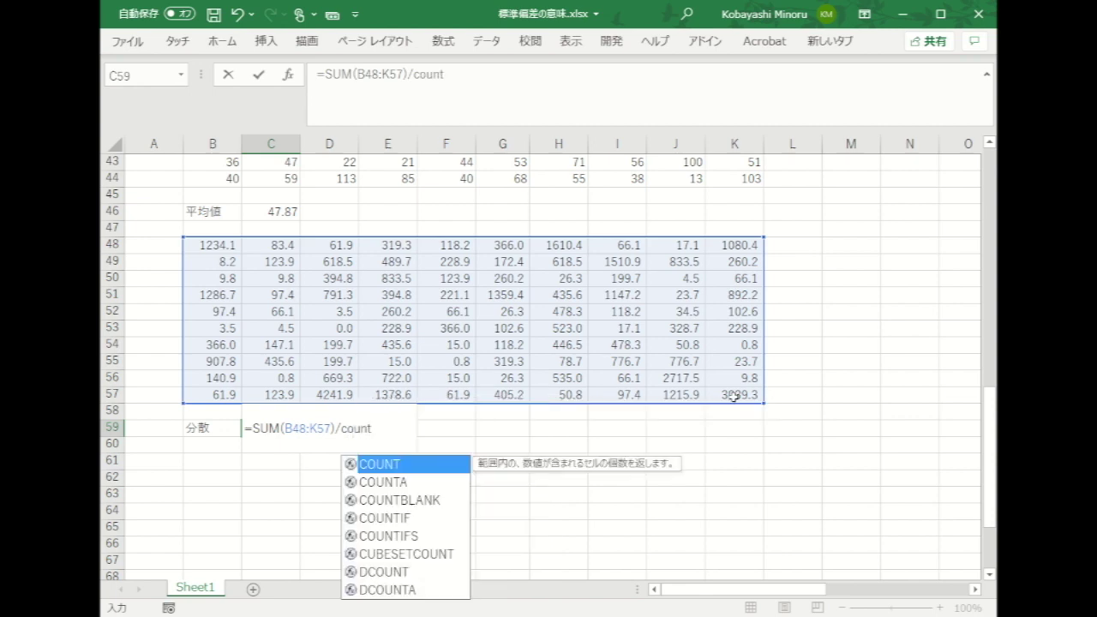
pyautogui.write('t')
pyautogui.doubleClick(399, 467)
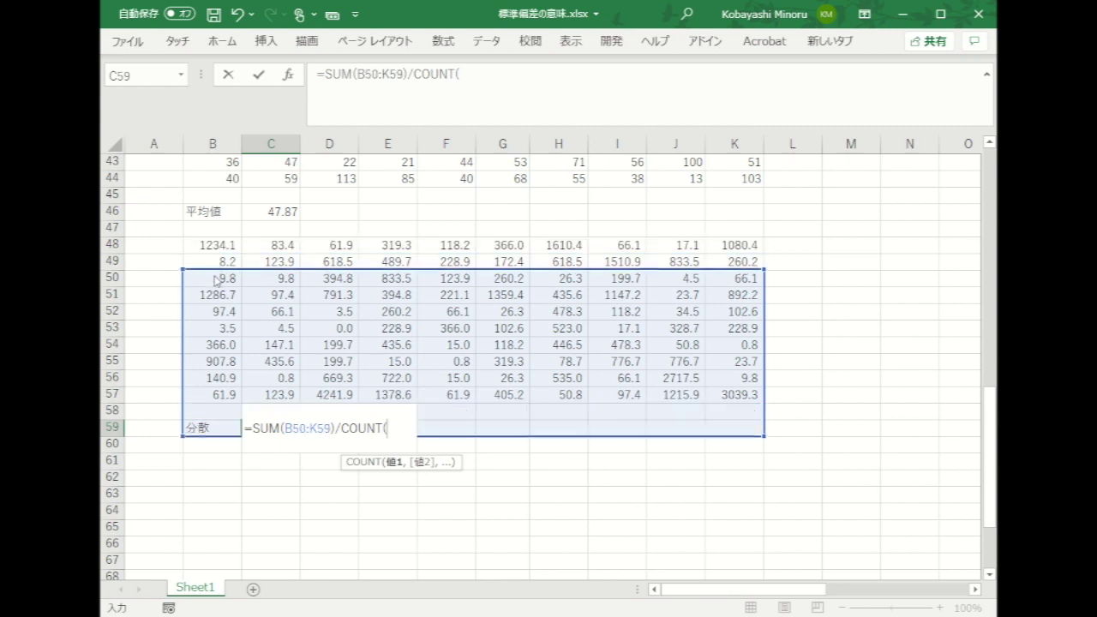
pyautogui.click(216, 246)
pyautogui.moveTo(217, 248); pyautogui.dragTo(720, 396)
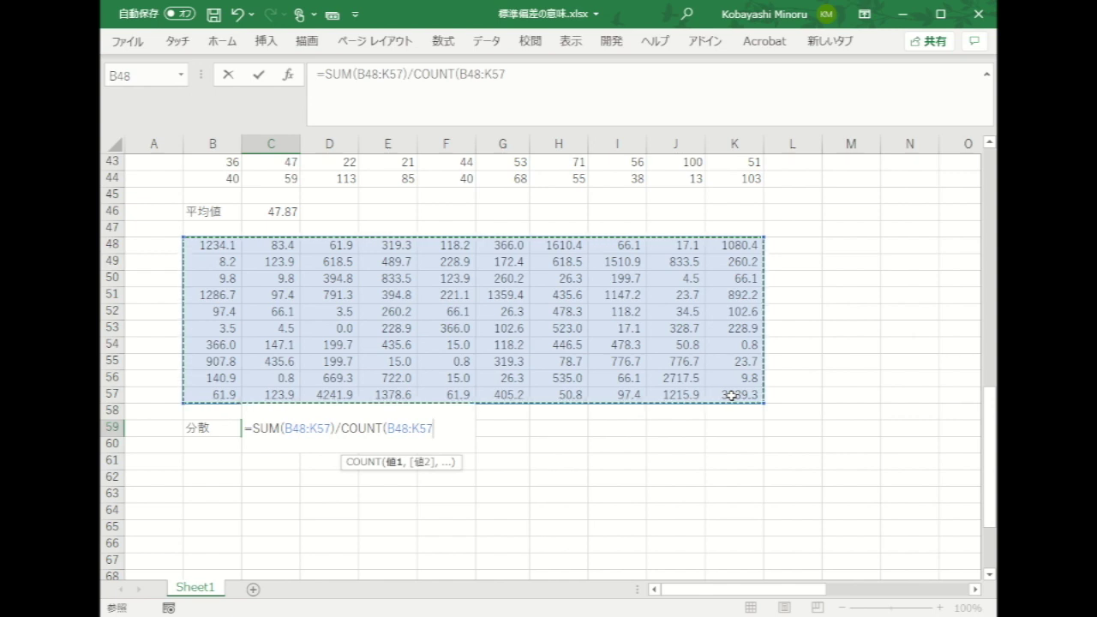
pyautogui.write(')')
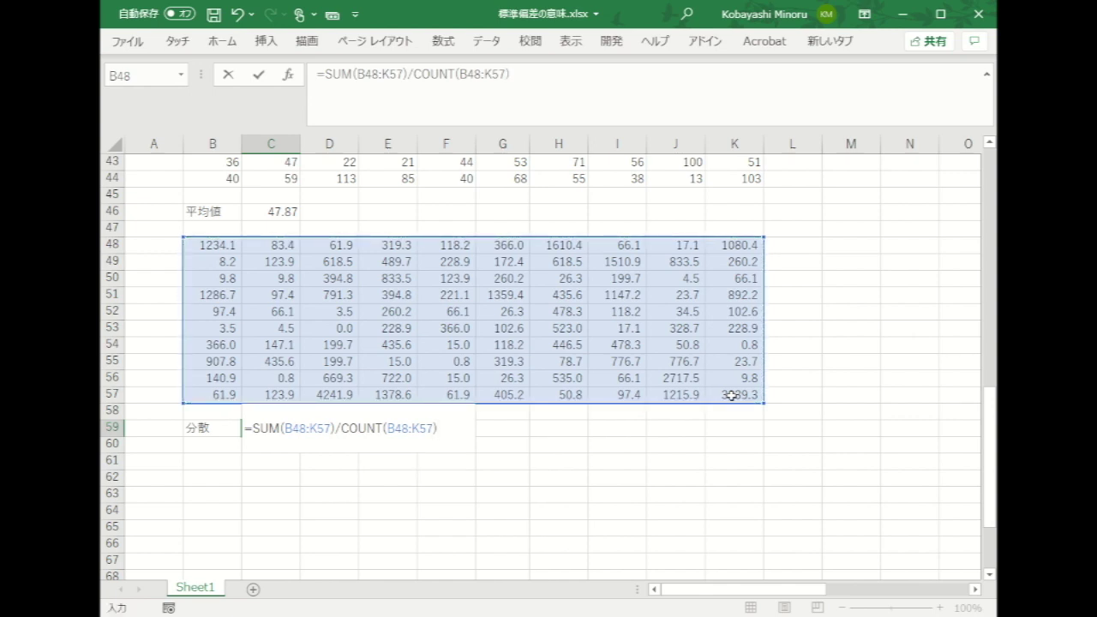
pyautogui.press('Return')
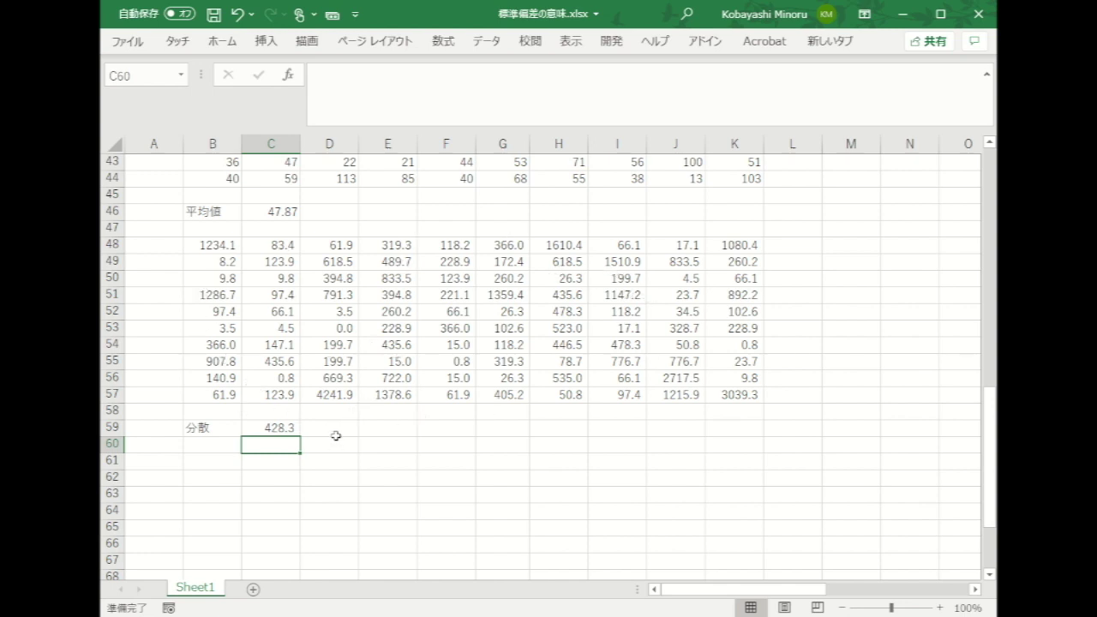
# Step: Enter the label 標準偏差 in E59, on the same row as the second dataset's variance
pyautogui.click(381, 431)
pyautogui.press('Zenkaku_Hankaku')
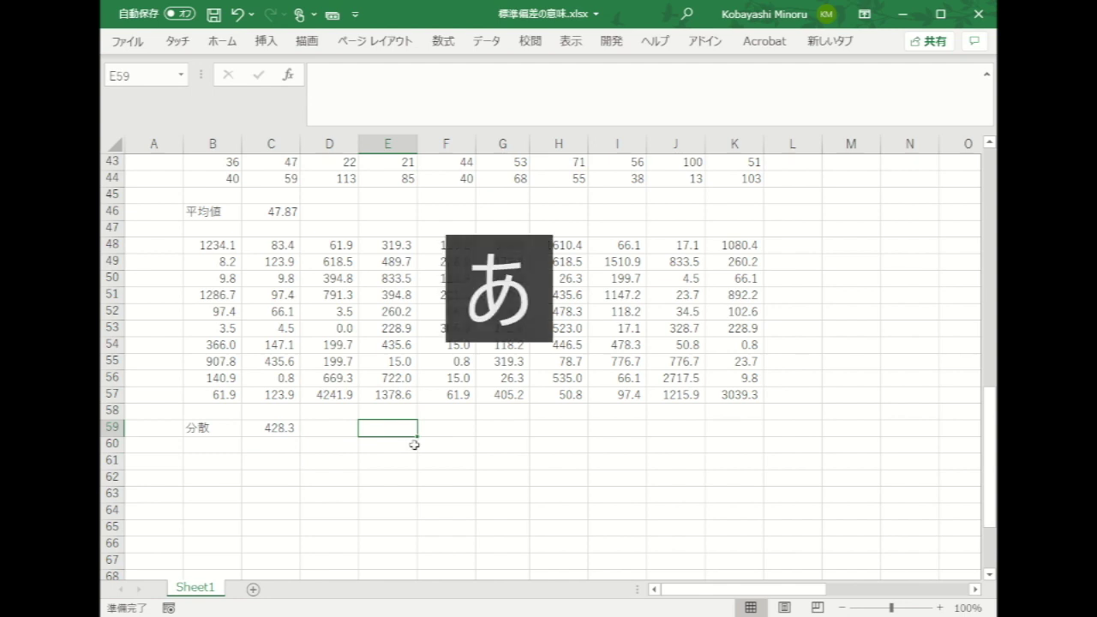
pyautogui.write('hyouzyunnhennsa')
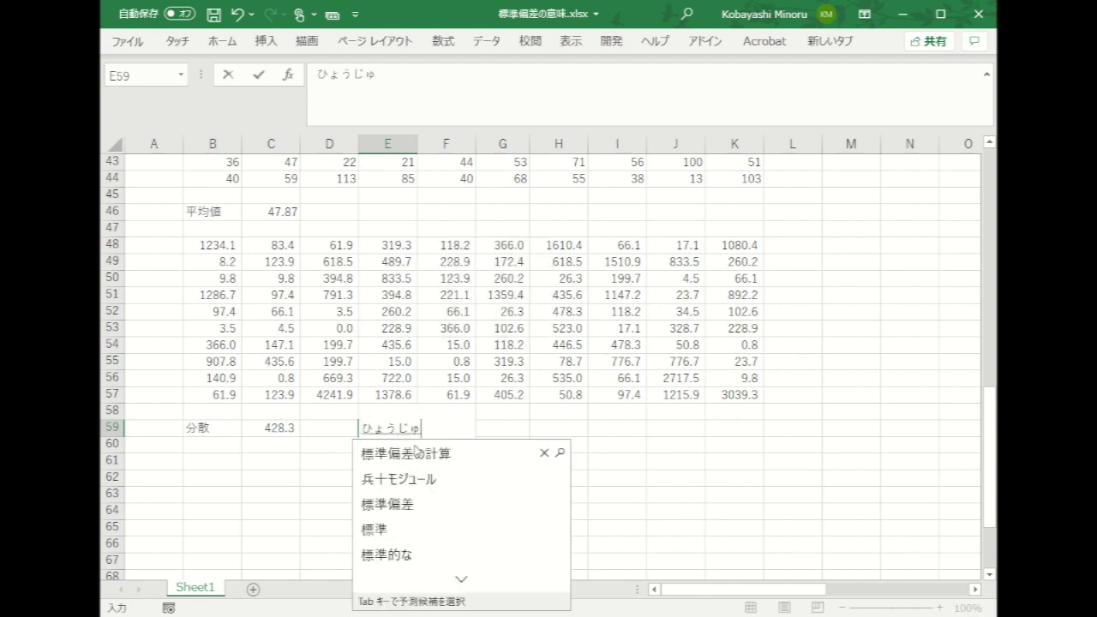
pyautogui.press('space')
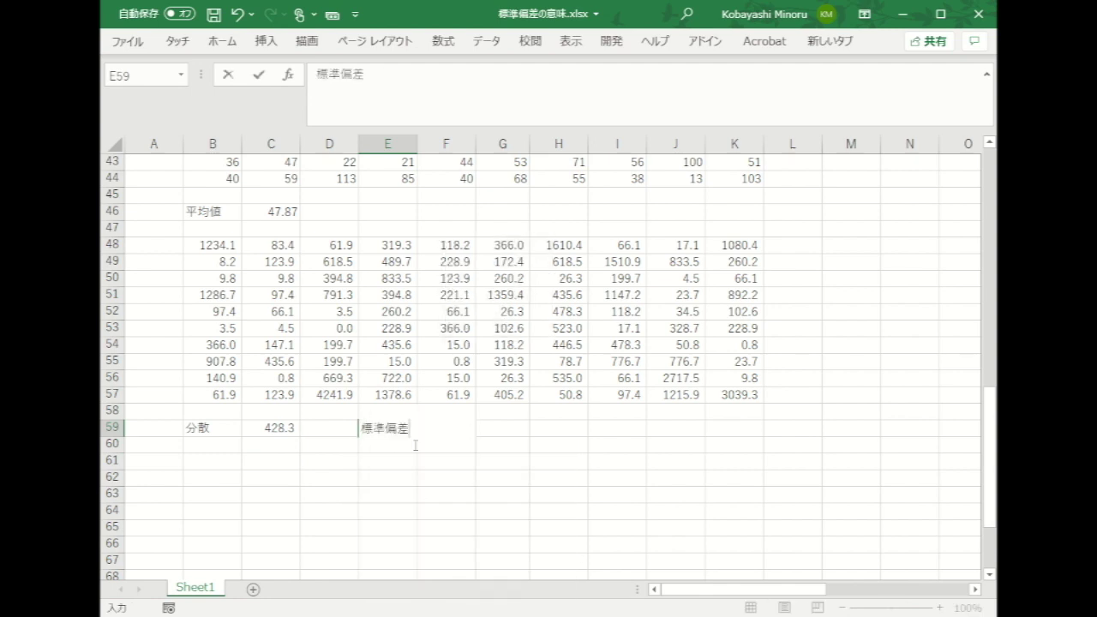
pyautogui.press('Tab')
# Step: Calculate the second dataset's standard deviation in F59 with =SQRT(C59)
pyautogui.press('Zenkaku_Hankaku')
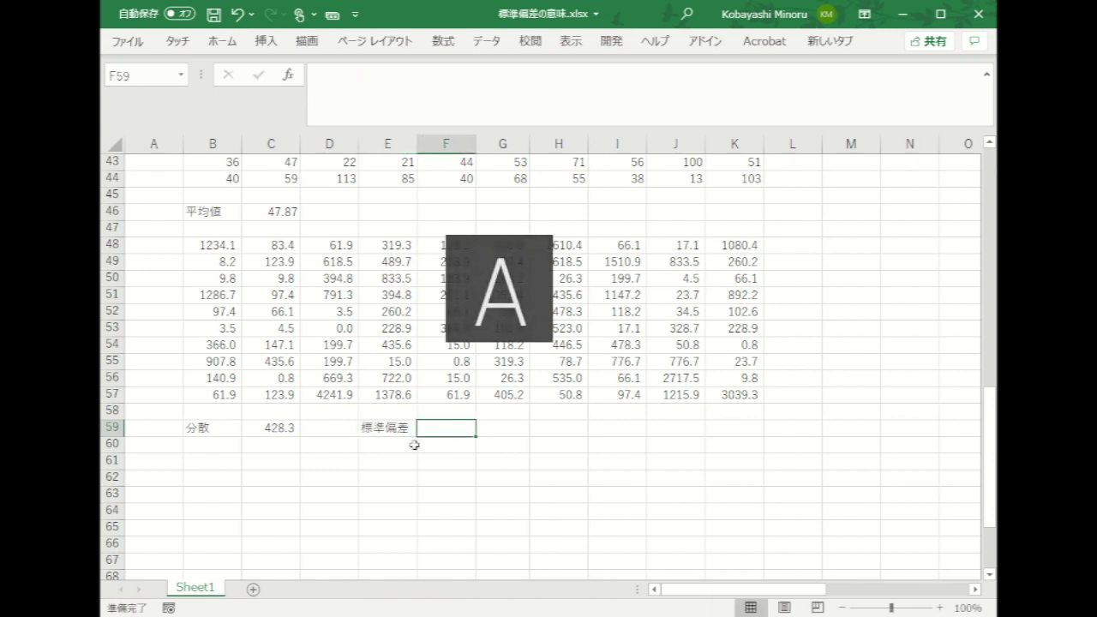
pyautogui.write('=')
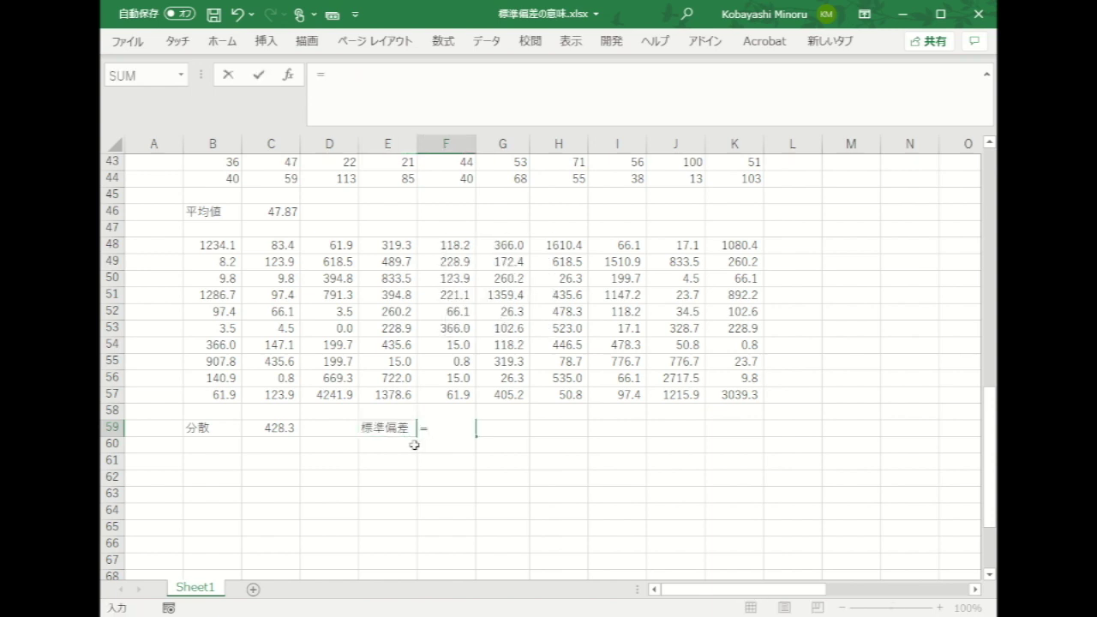
pyautogui.write('sqrt')
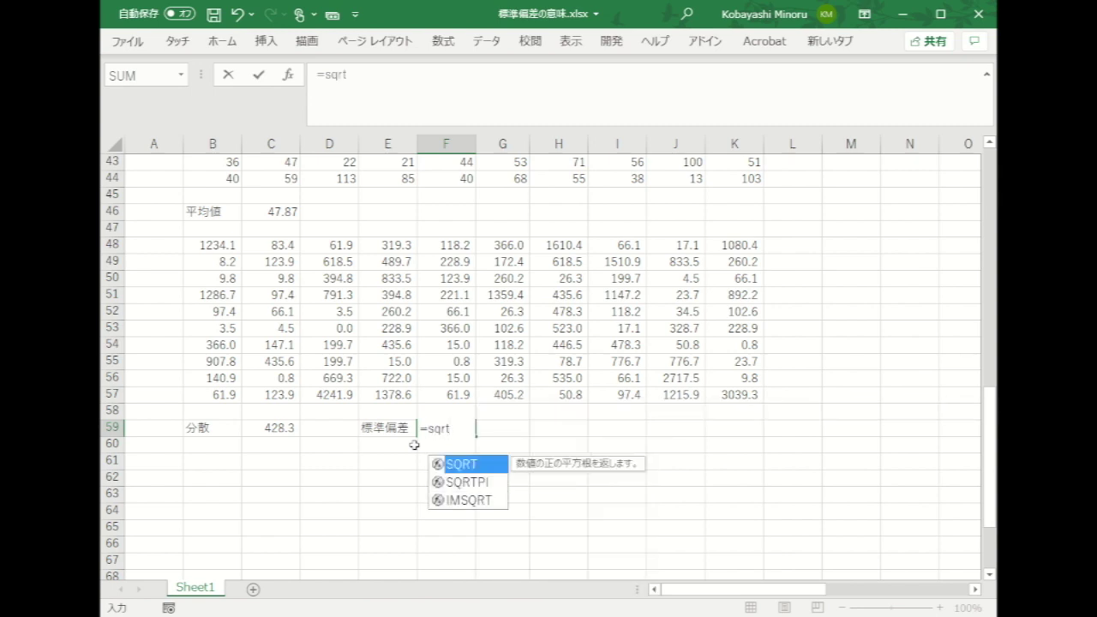
pyautogui.write('(')
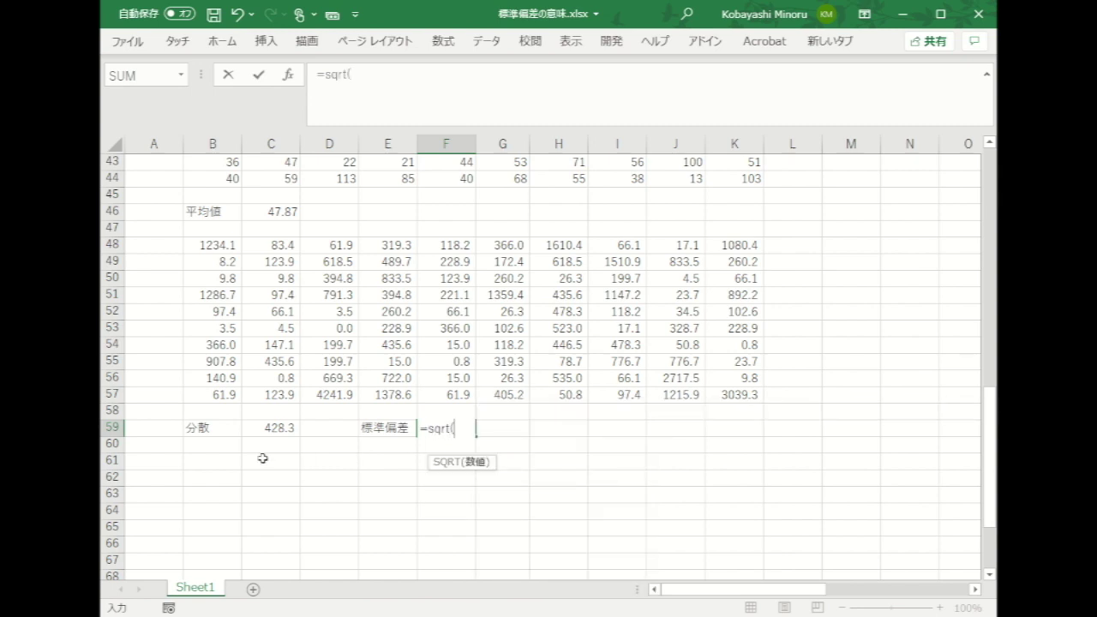
pyautogui.click(260, 428)
pyautogui.write(')')
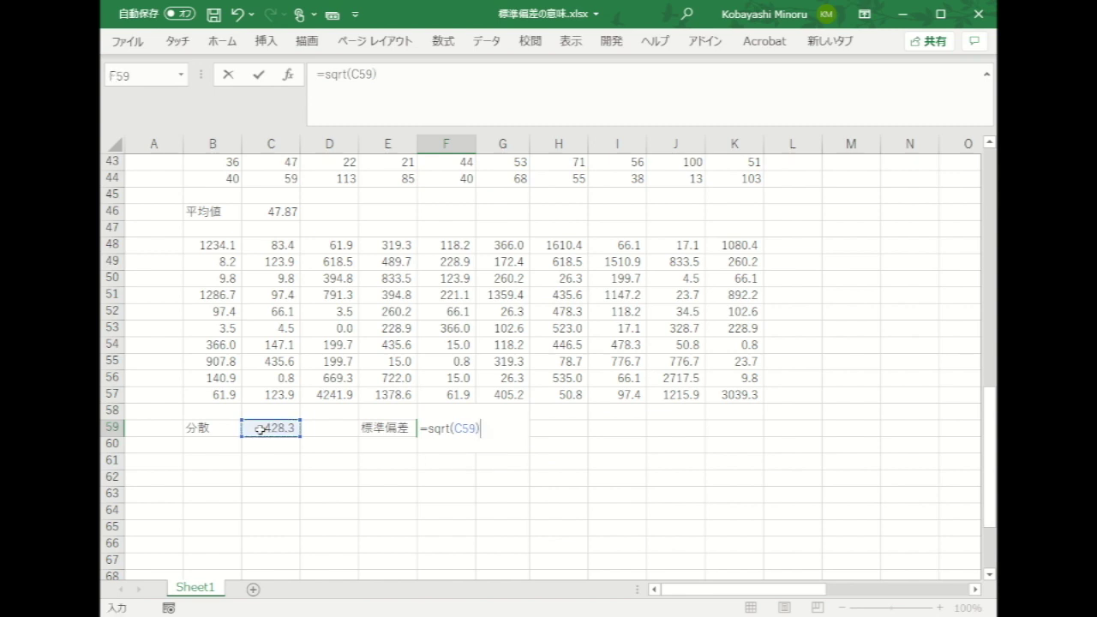
pyautogui.press('Return')
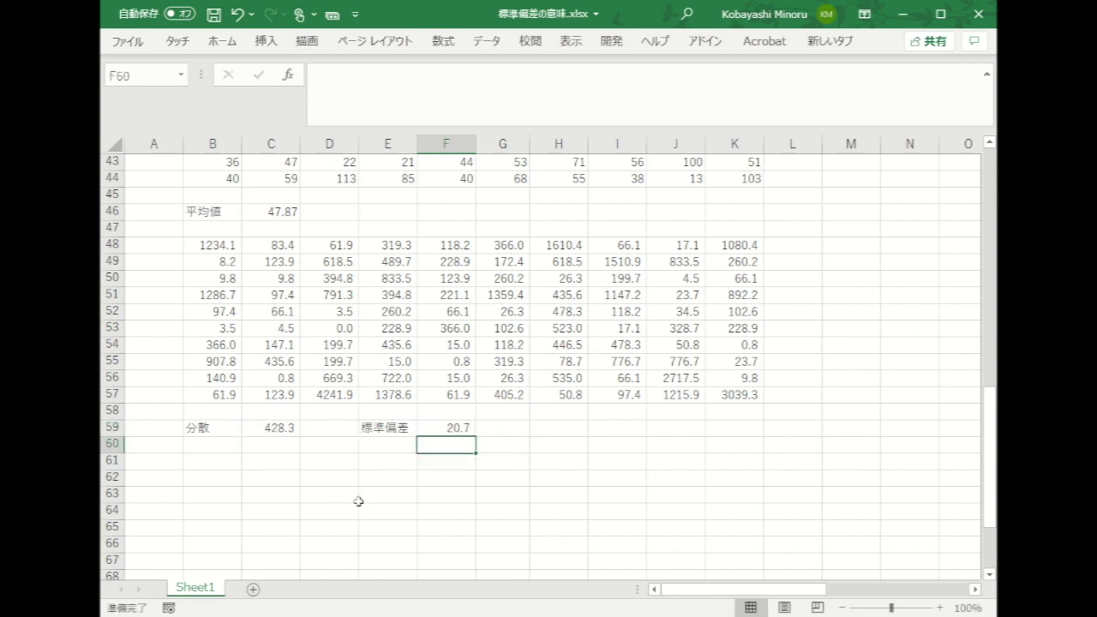
# Step: Fill the variance label and value in B59:C59 with the standard light blue background color
pyautogui.moveTo(195, 427); pyautogui.dragTo(271, 426)
pyautogui.rightClick(270, 427)
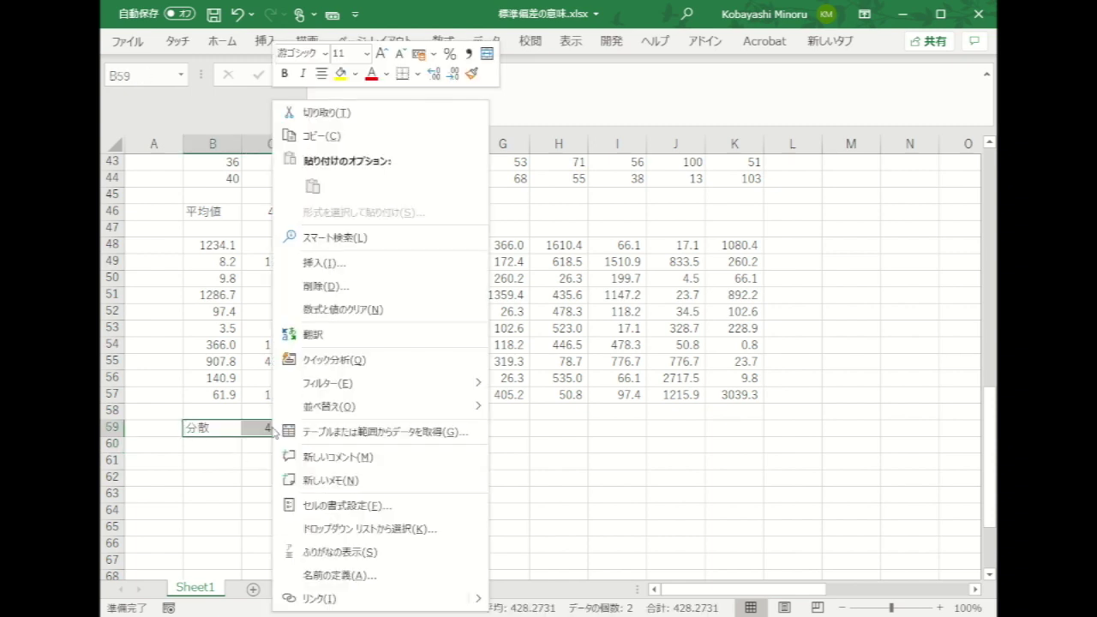
pyautogui.click(310, 506)
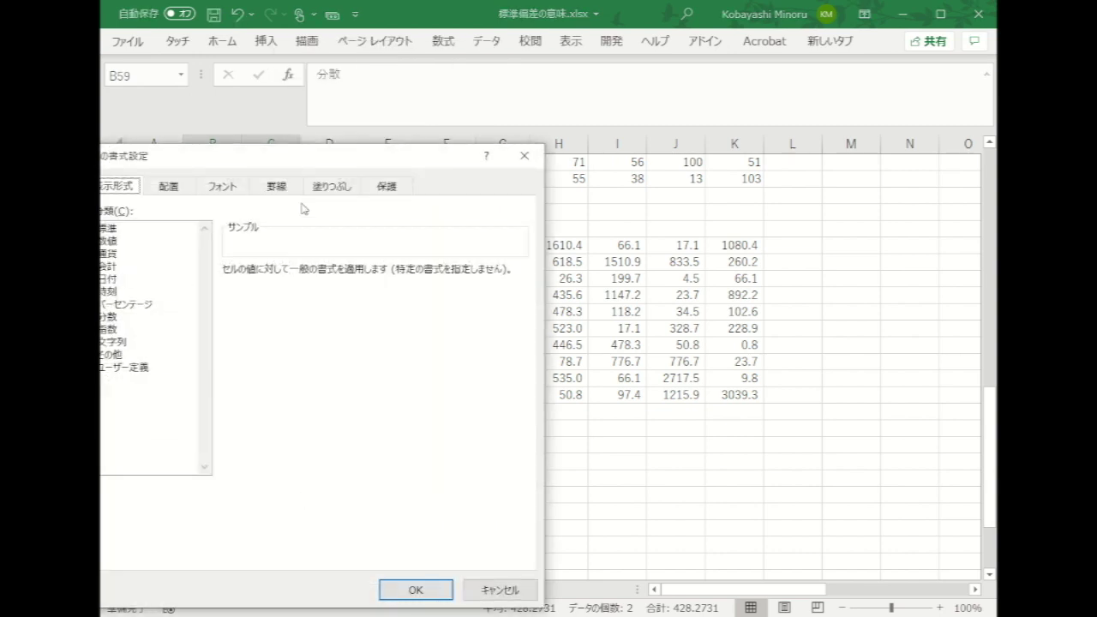
pyautogui.click(332, 186)
pyautogui.click(154, 349)
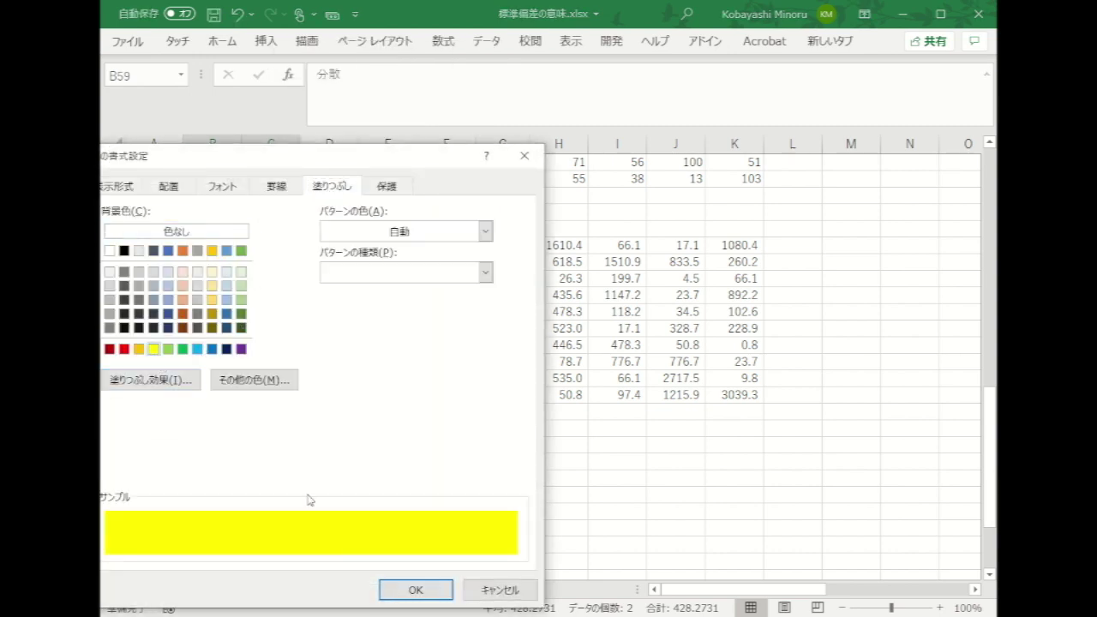
pyautogui.click(197, 349)
pyautogui.click(435, 598)
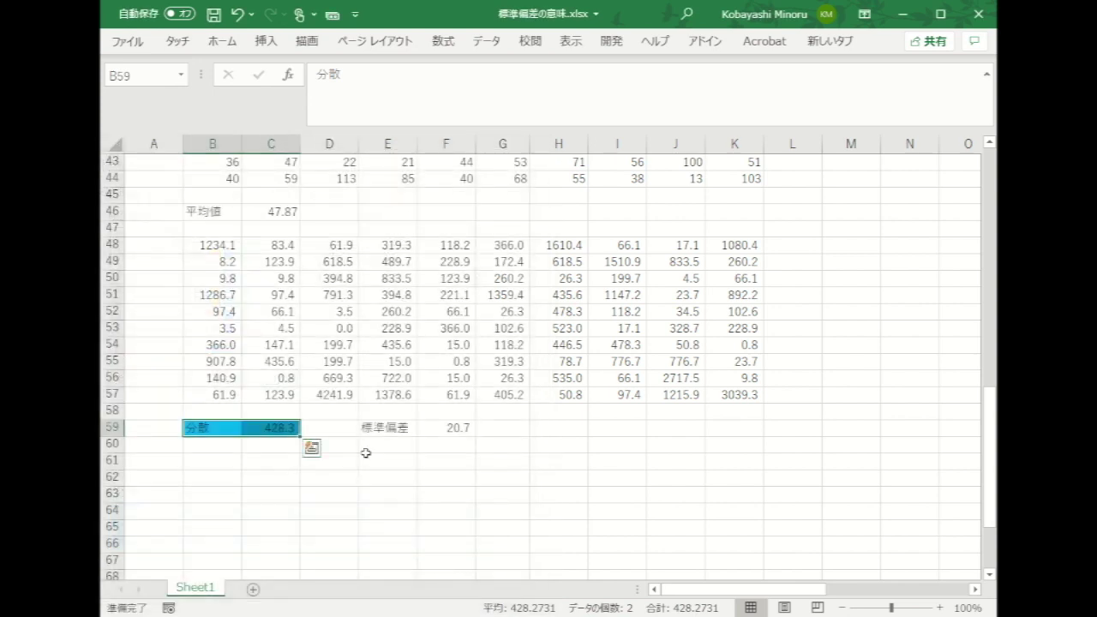
# Step: Fill the standard deviation label and value in E59:F59 with the standard light green background color
pyautogui.moveTo(369, 430); pyautogui.dragTo(426, 436)
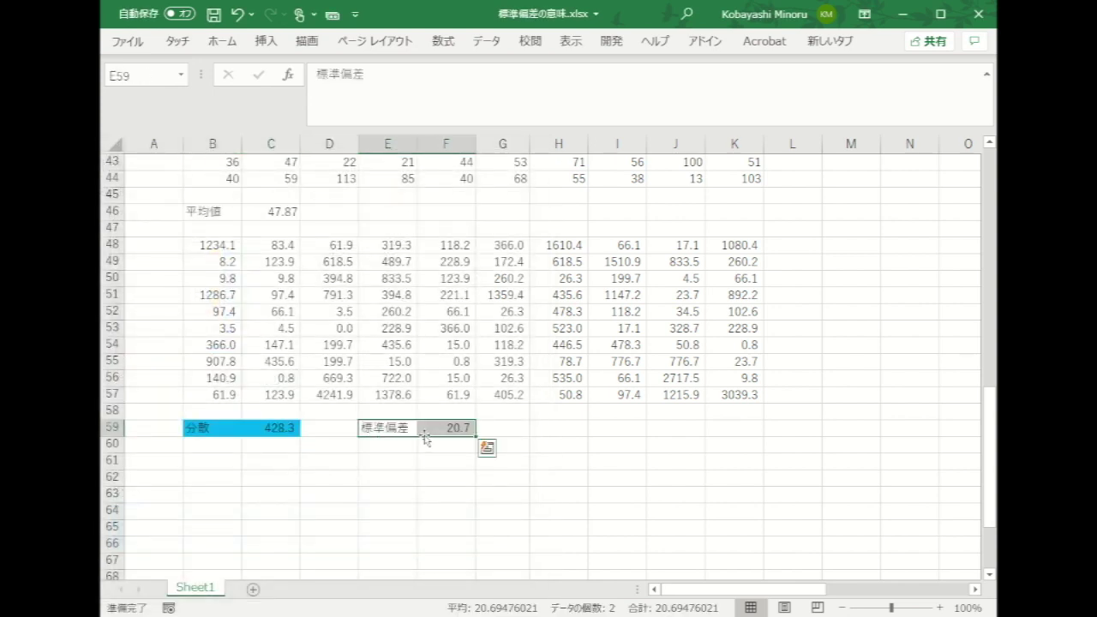
pyautogui.rightClick(428, 430)
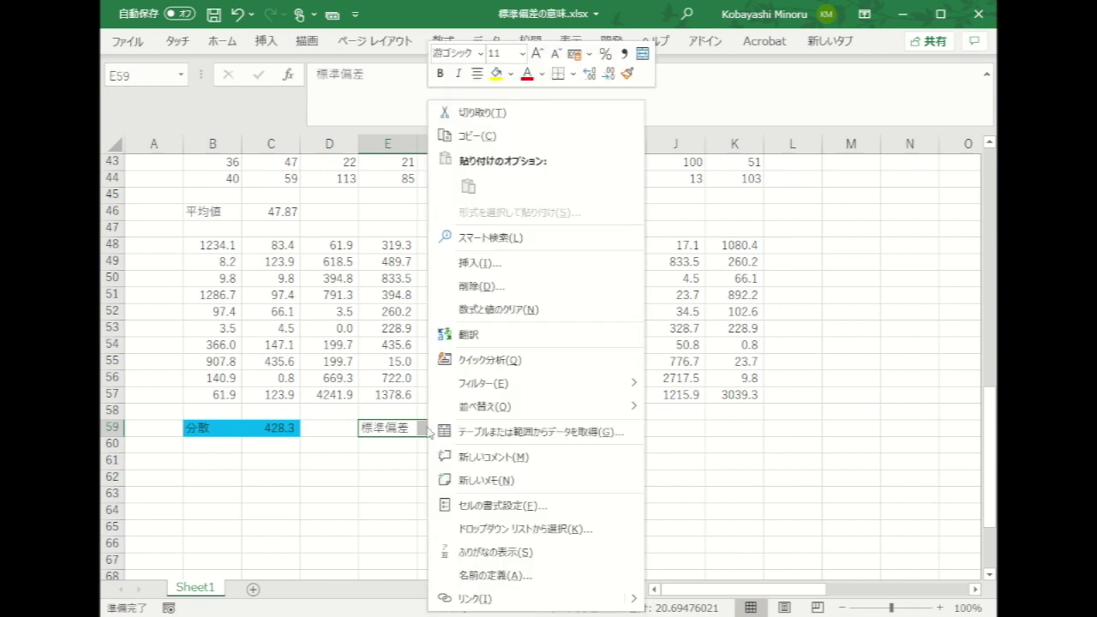
pyautogui.click(450, 504)
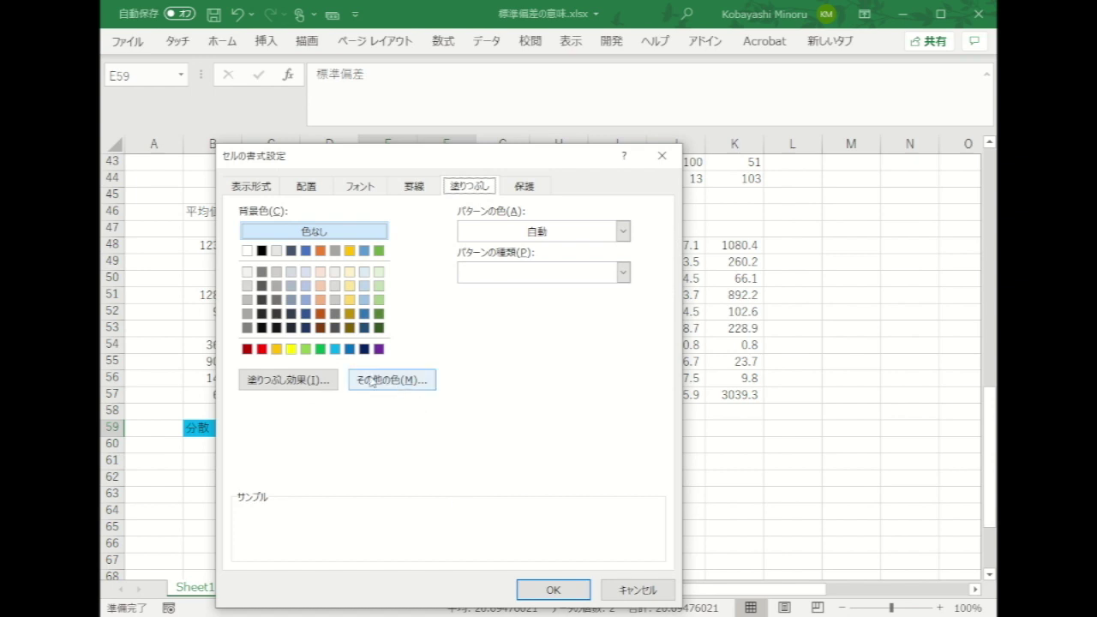
pyautogui.click(306, 349)
pyautogui.click(553, 590)
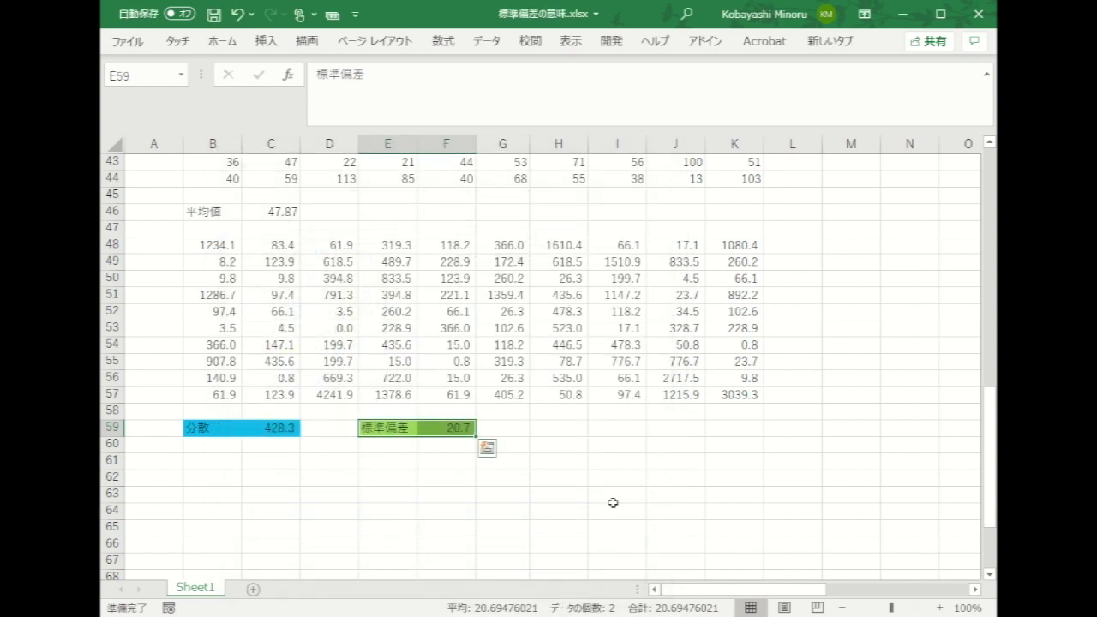
pyautogui.click(617, 497)
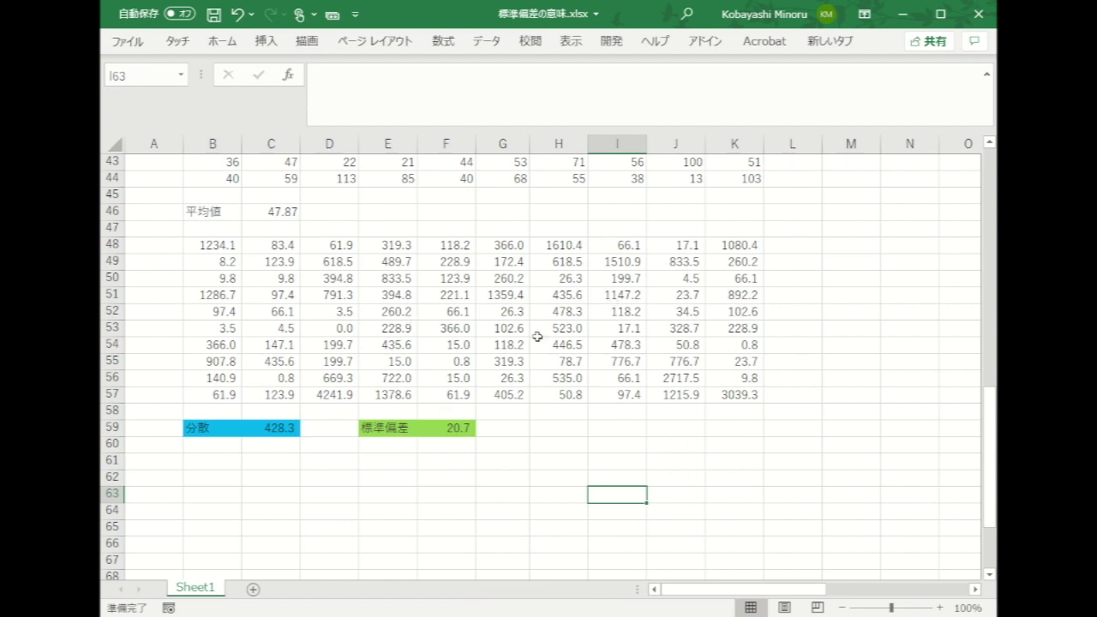
# Step: Fill the second dataset's mean label and value in B46:C46 with a yellow background
pyautogui.moveTo(201, 212); pyautogui.dragTo(273, 212)
pyautogui.rightClick(268, 214)
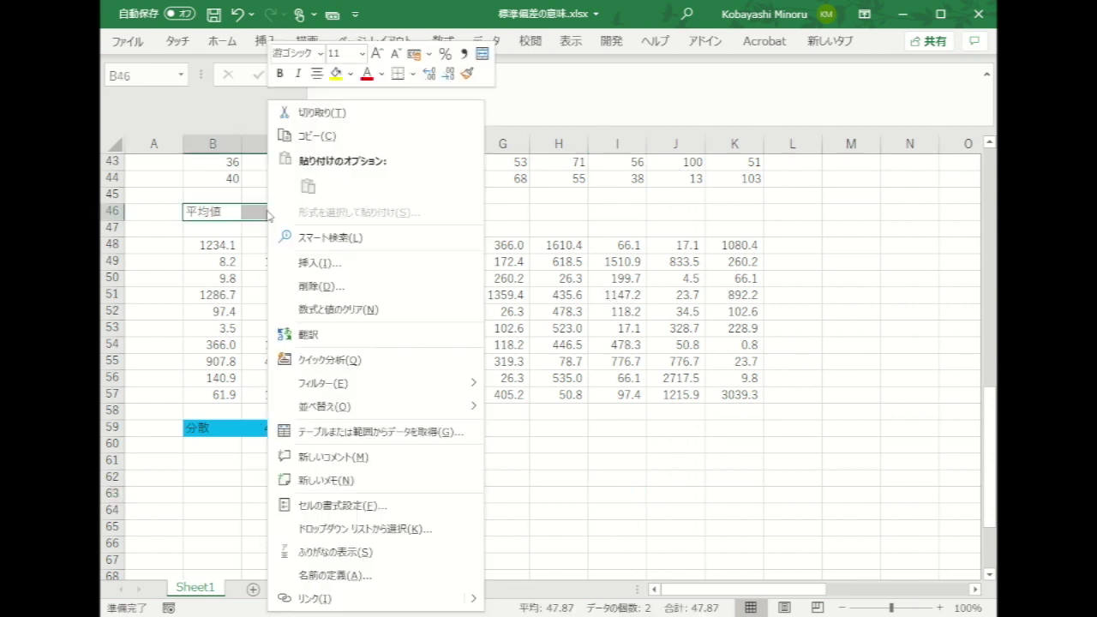
pyautogui.click(314, 507)
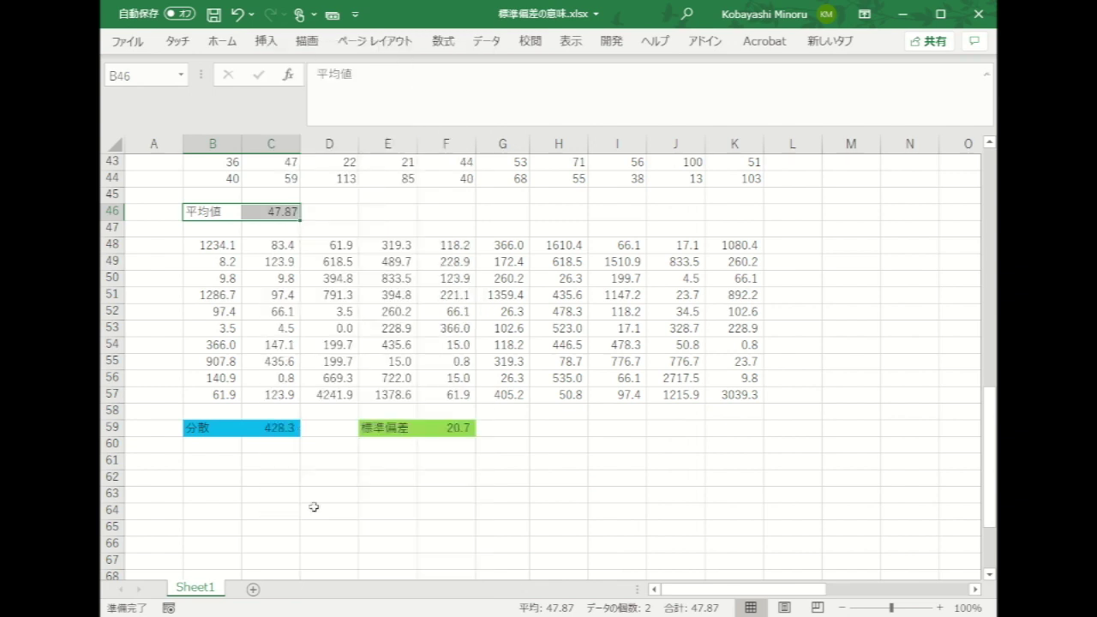
pyautogui.click(160, 353)
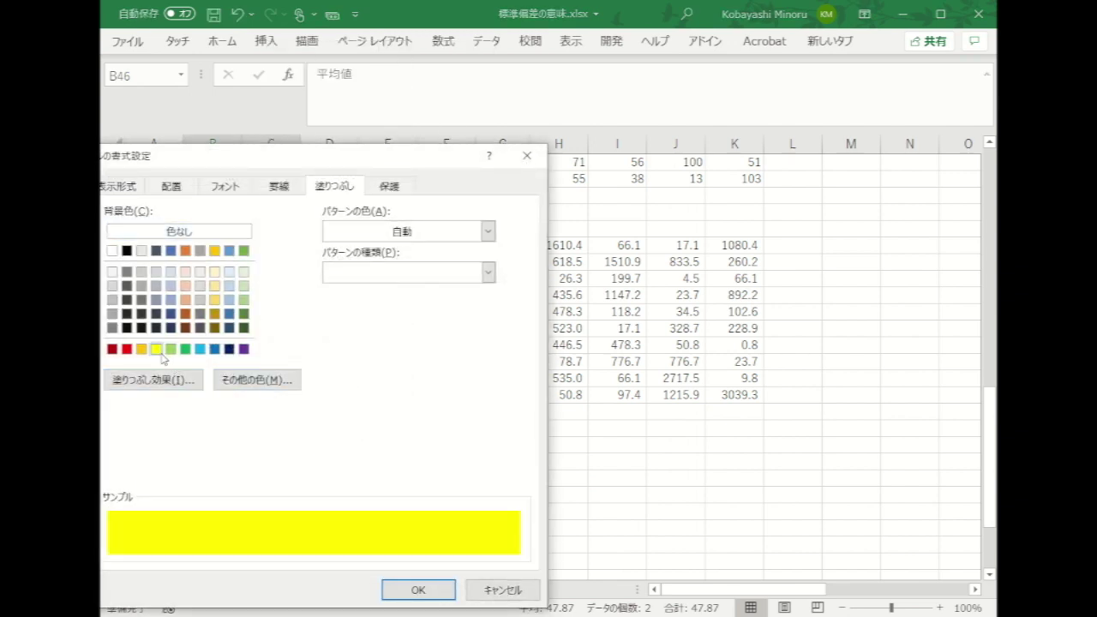
pyautogui.click(433, 591)
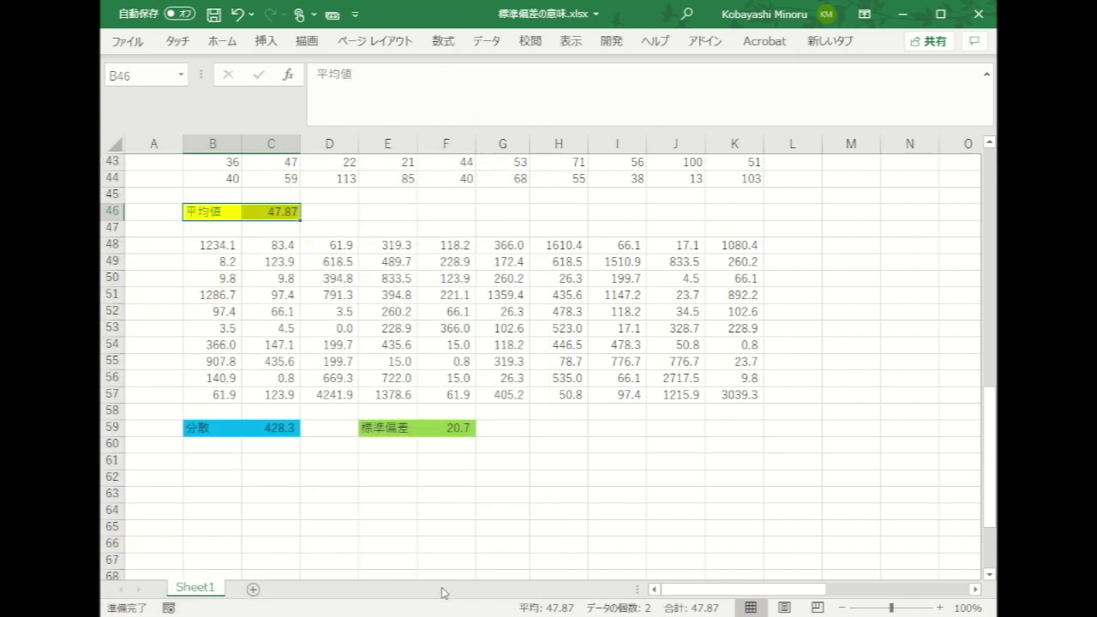
pyautogui.moveTo(298, 232)
pyautogui.click(484, 478)
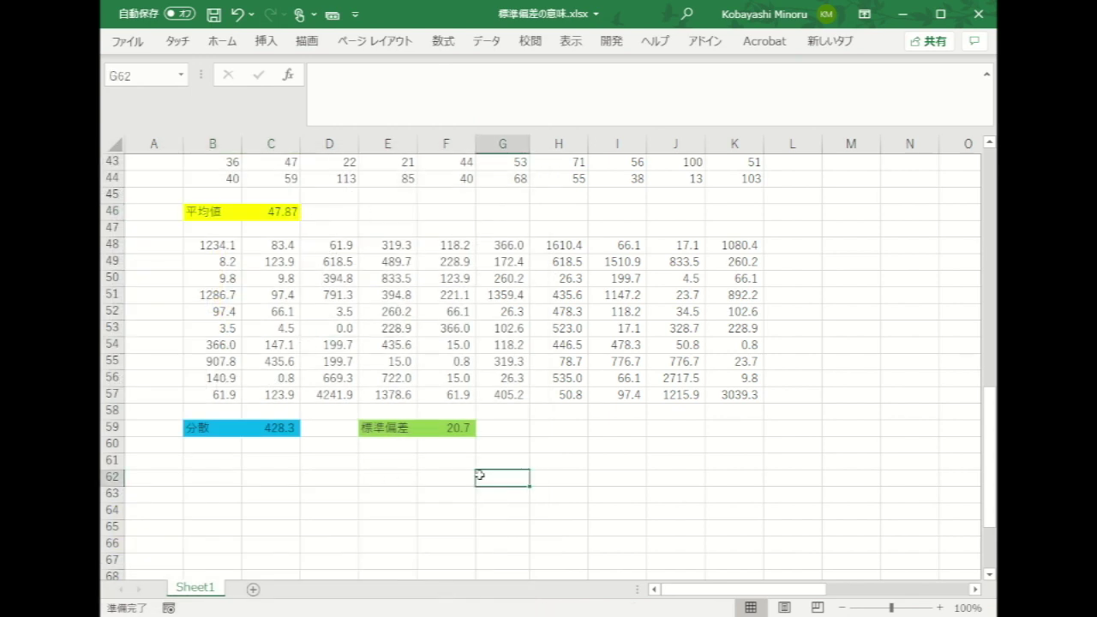
# Step: Compare the mean, variance and standard deviation of the first score dataset with those of the second dataset
pyautogui.scroll(10, 475, 433)
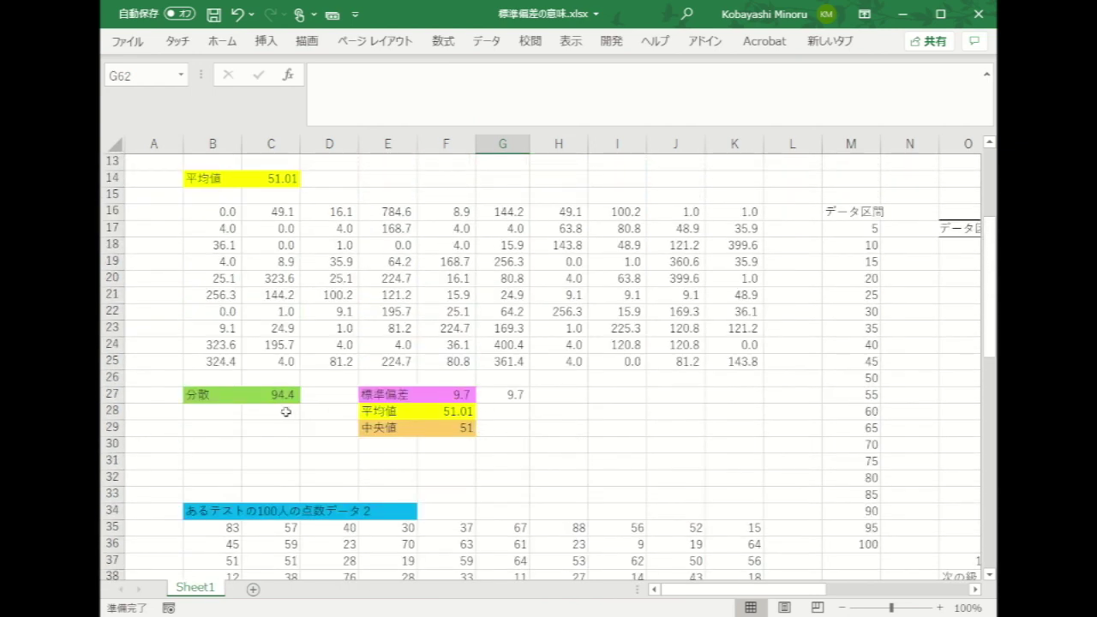
pyautogui.scroll(1, 285, 411)
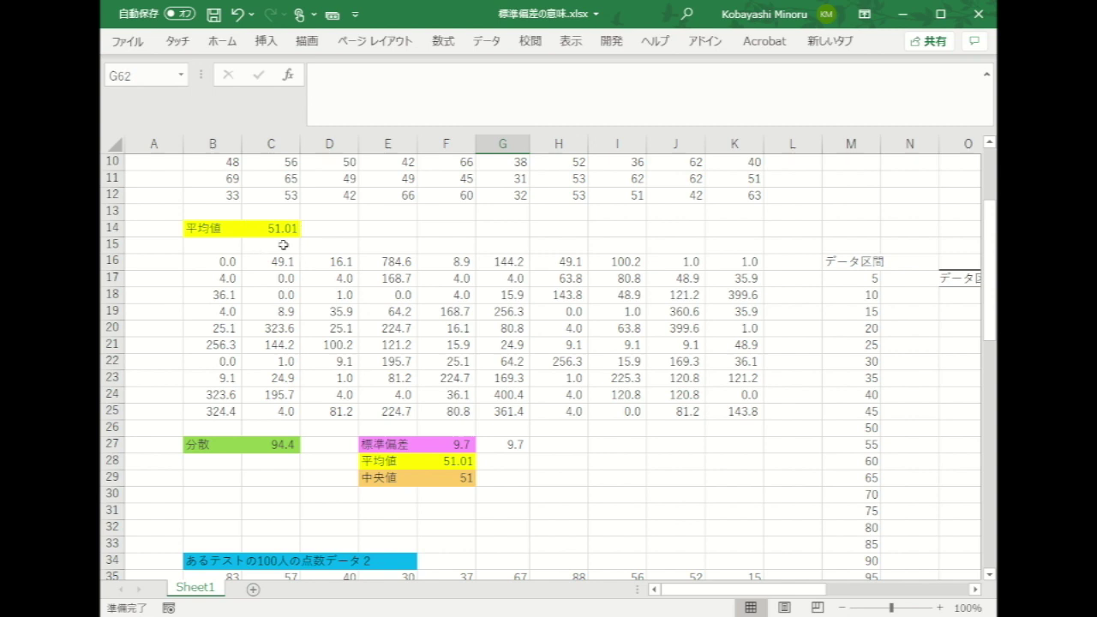
pyautogui.scroll(-8, 274, 336)
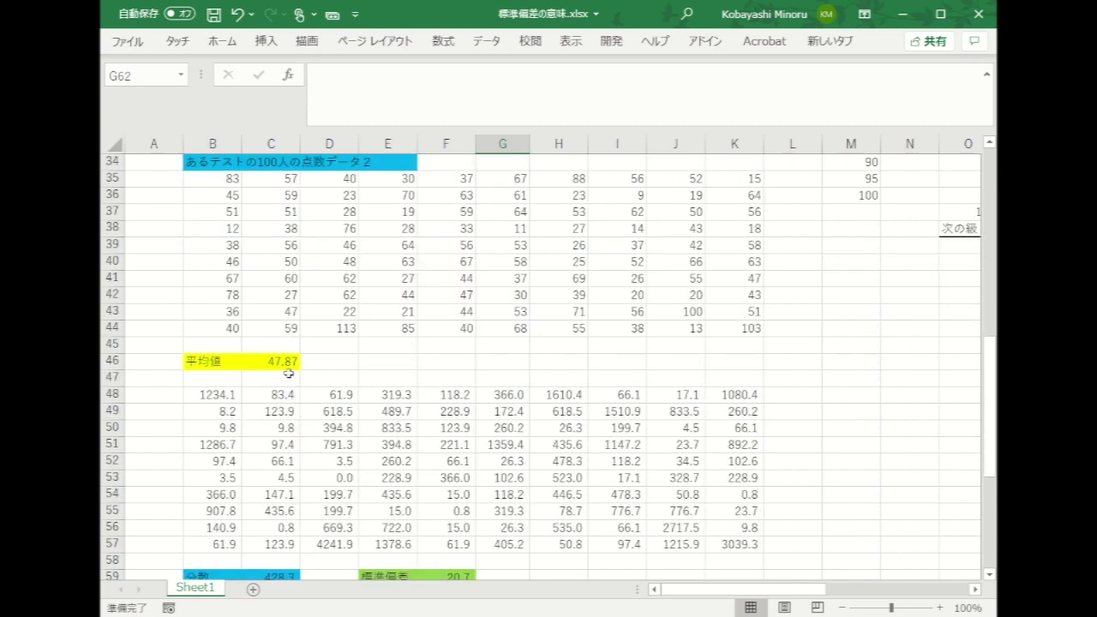
pyautogui.scroll(8, 289, 374)
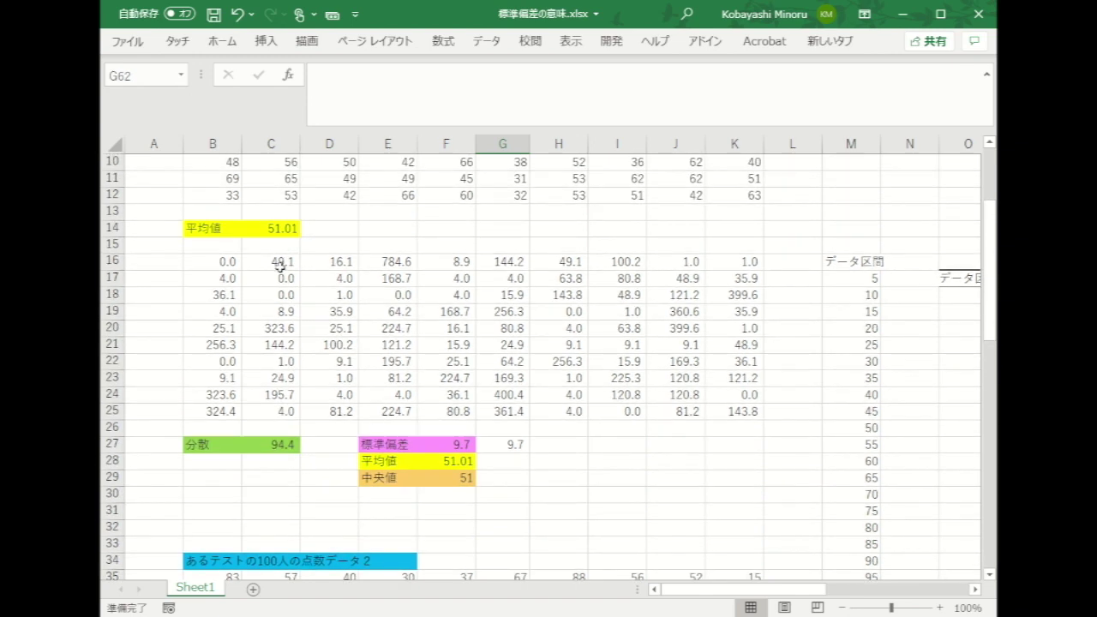
pyautogui.scroll(-3, 280, 267)
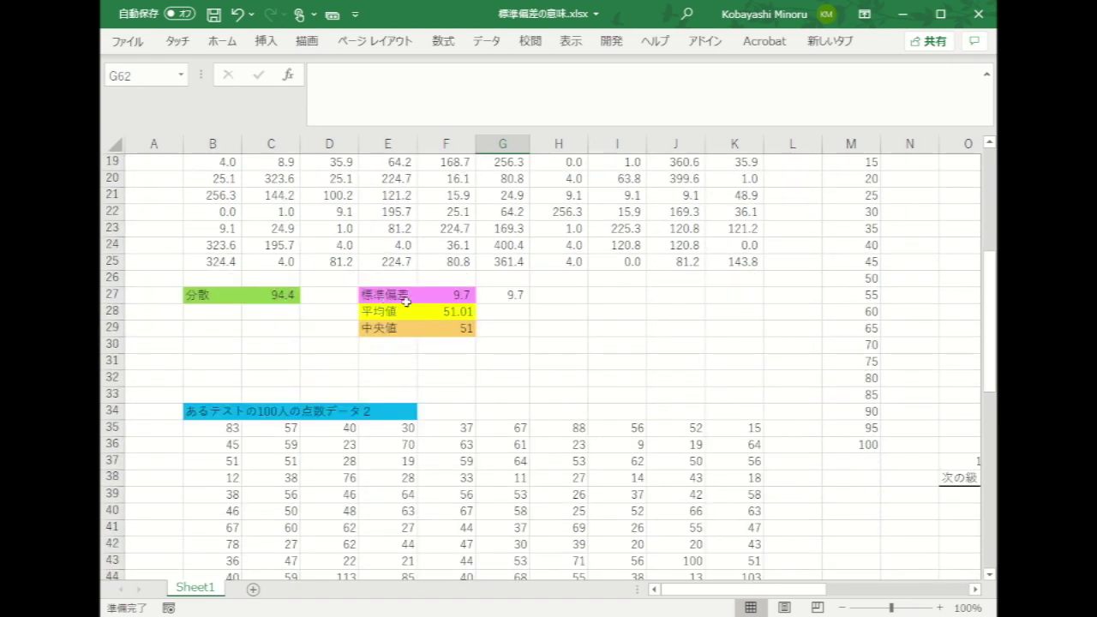
pyautogui.scroll(-8, 474, 307)
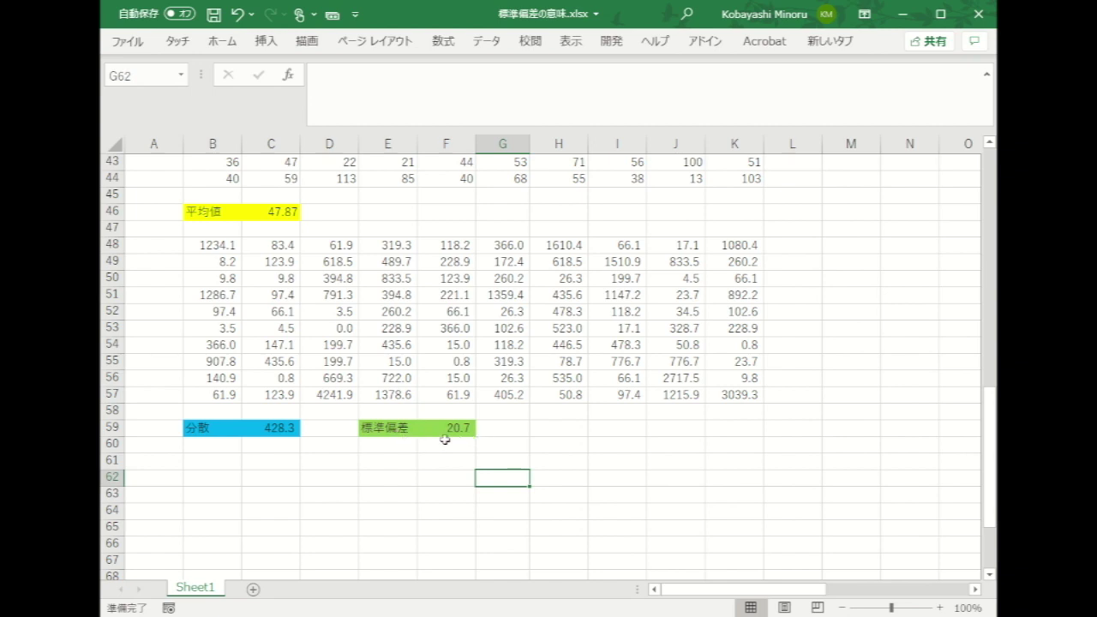
pyautogui.scroll(8, 445, 439)
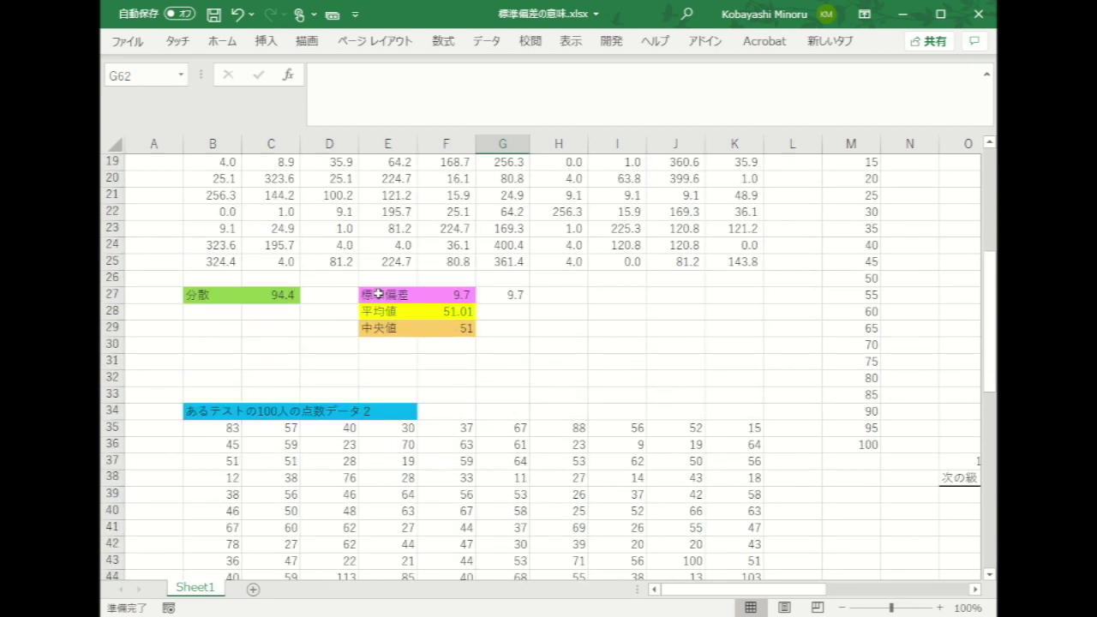
pyautogui.scroll(-9, 459, 300)
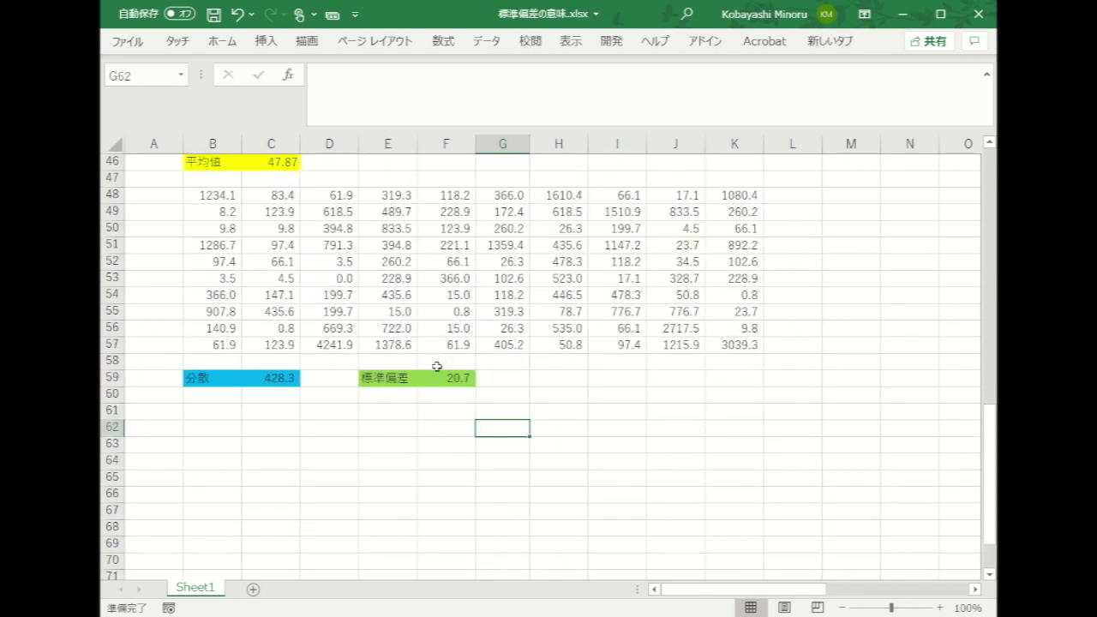
pyautogui.scroll(10, 472, 388)
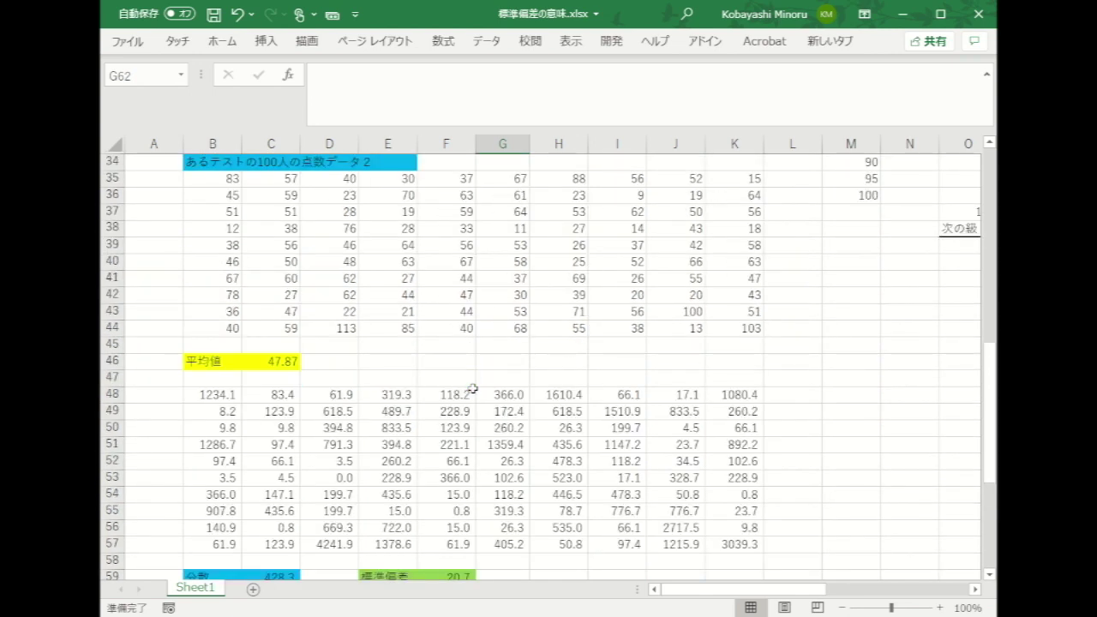
pyautogui.scroll(3, 472, 388)
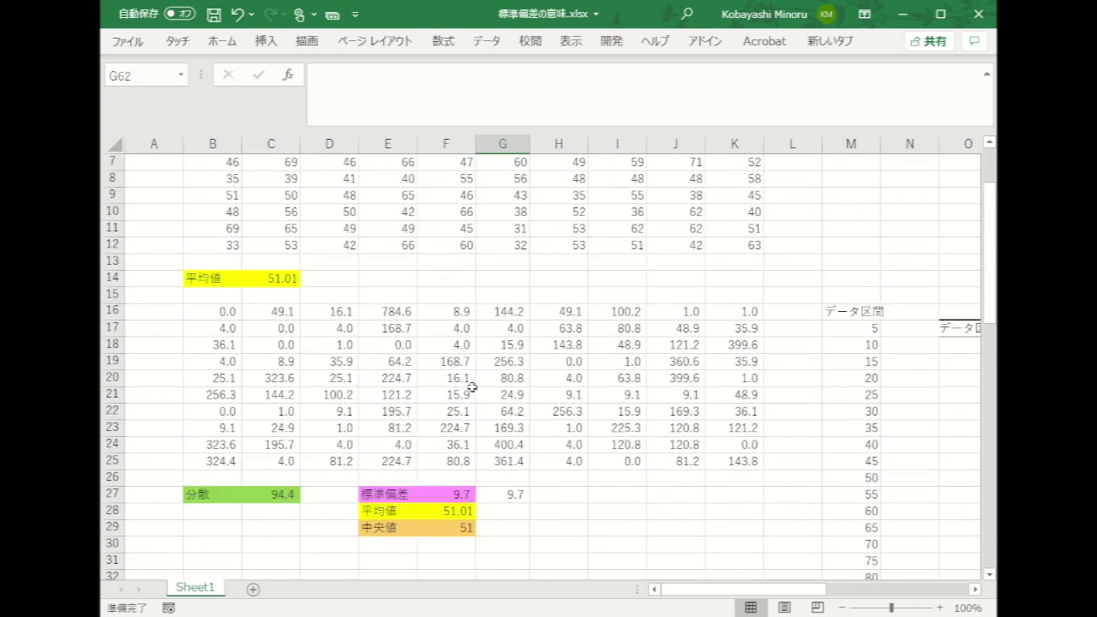
pyautogui.scroll(-10, 285, 291)
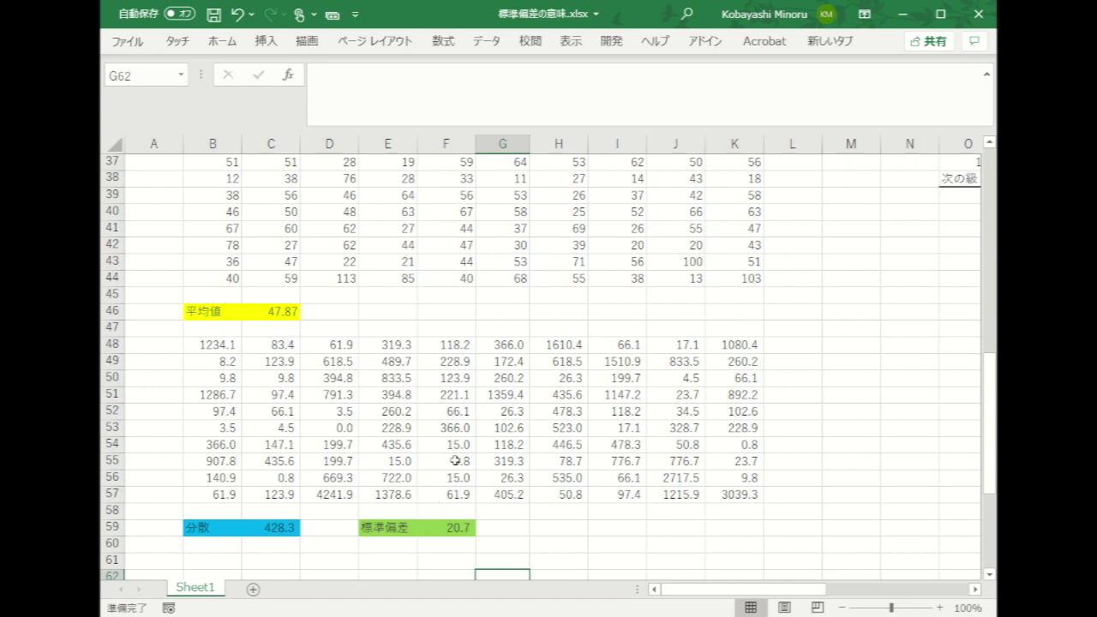
pyautogui.scroll(5, 454, 460)
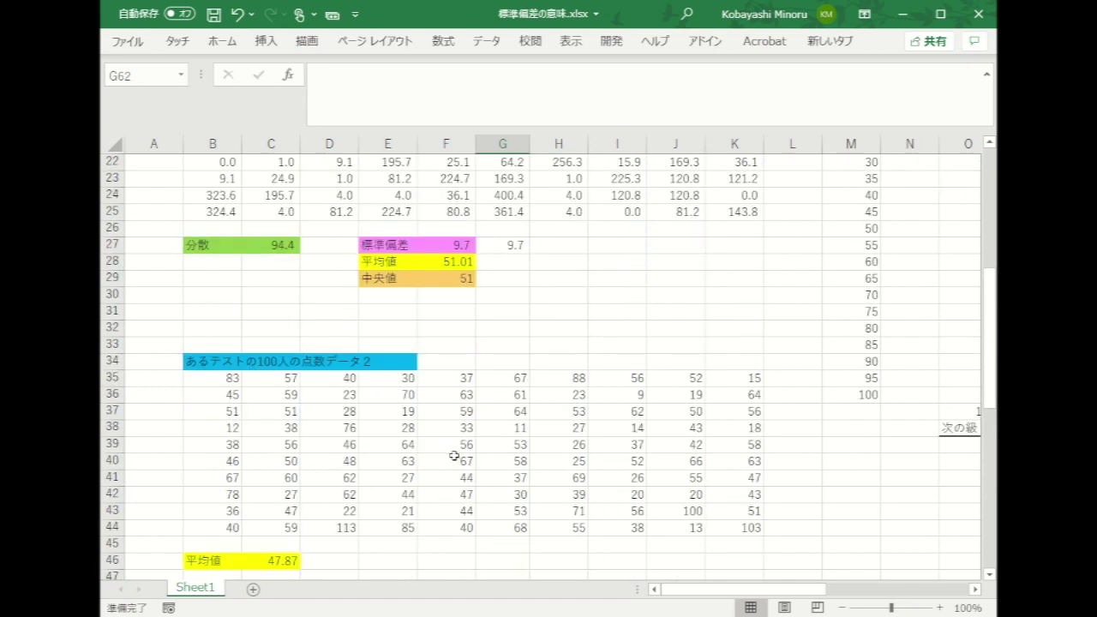
# Step: Compare the standard deviation formulas and values of the two datasets in F27 and F59
pyautogui.click(451, 245)
pyautogui.scroll(-7, 486, 326)
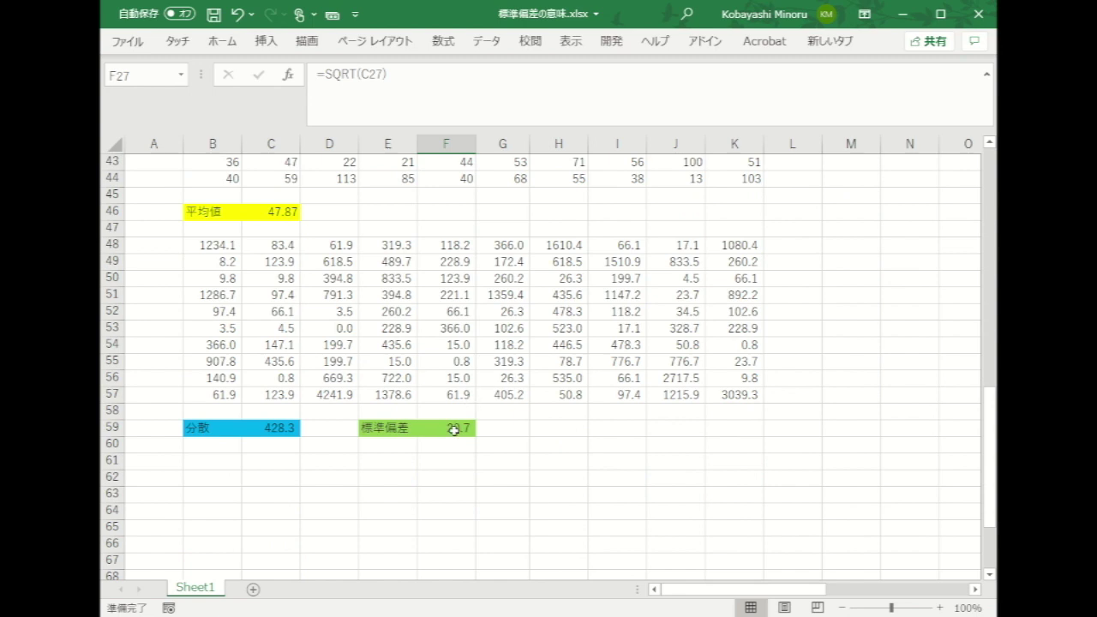
pyautogui.click(454, 428)
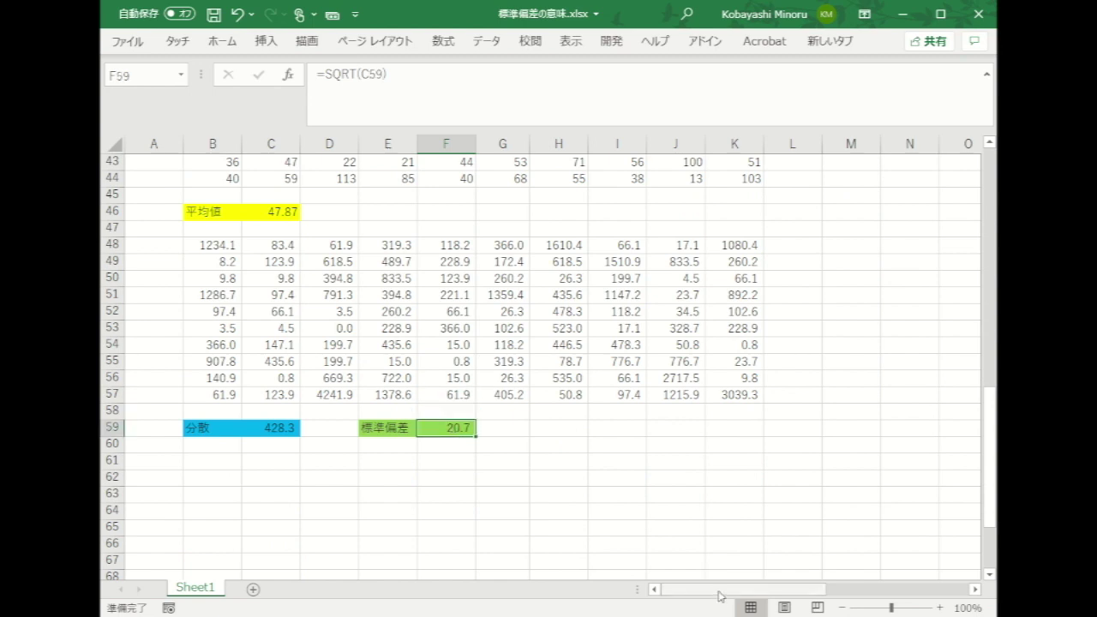
# Step: Examine the first dataset's bin list, frequency table and histogram chart
pyautogui.moveTo(719, 596); pyautogui.dragTo(802, 592)
pyautogui.scroll(7, 667, 507)
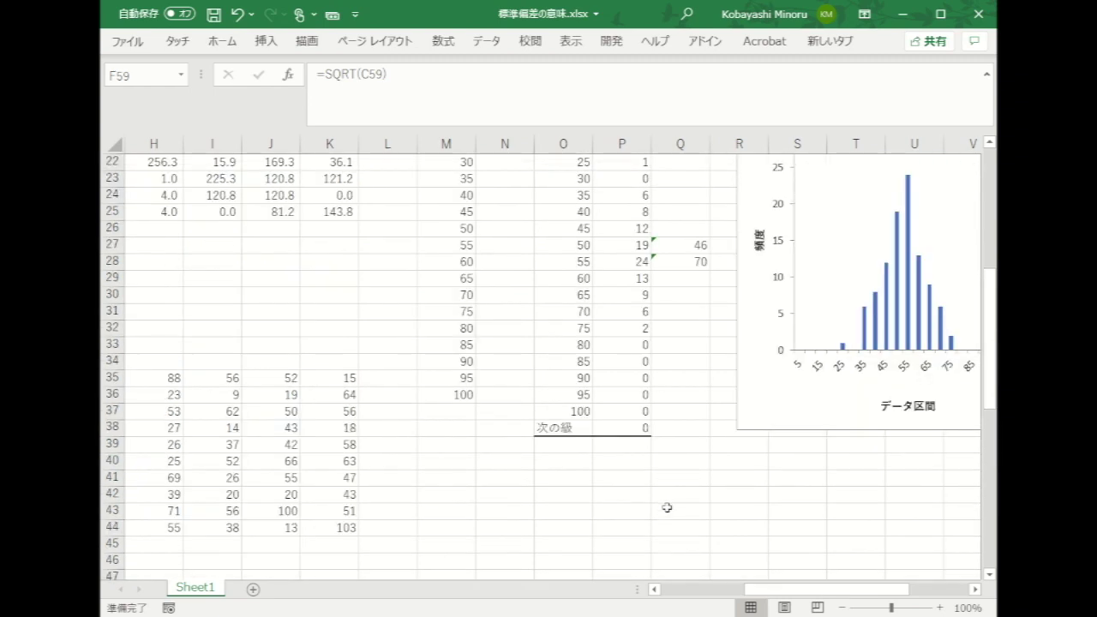
pyautogui.scroll(3, 667, 507)
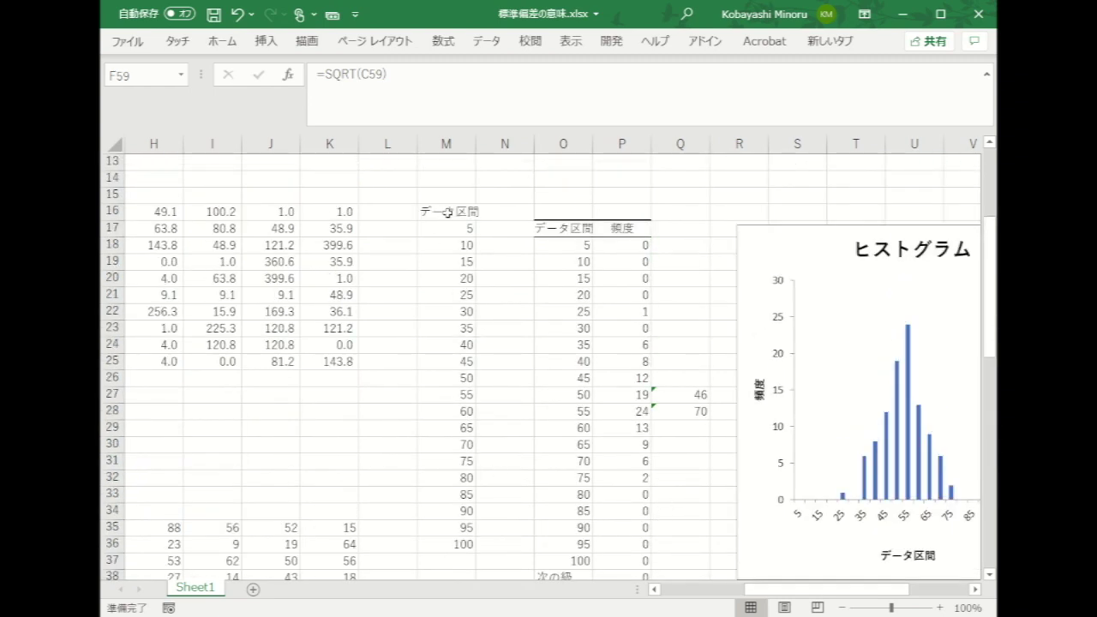
pyautogui.scroll(-2, 456, 229)
pyautogui.scroll(3, 457, 235)
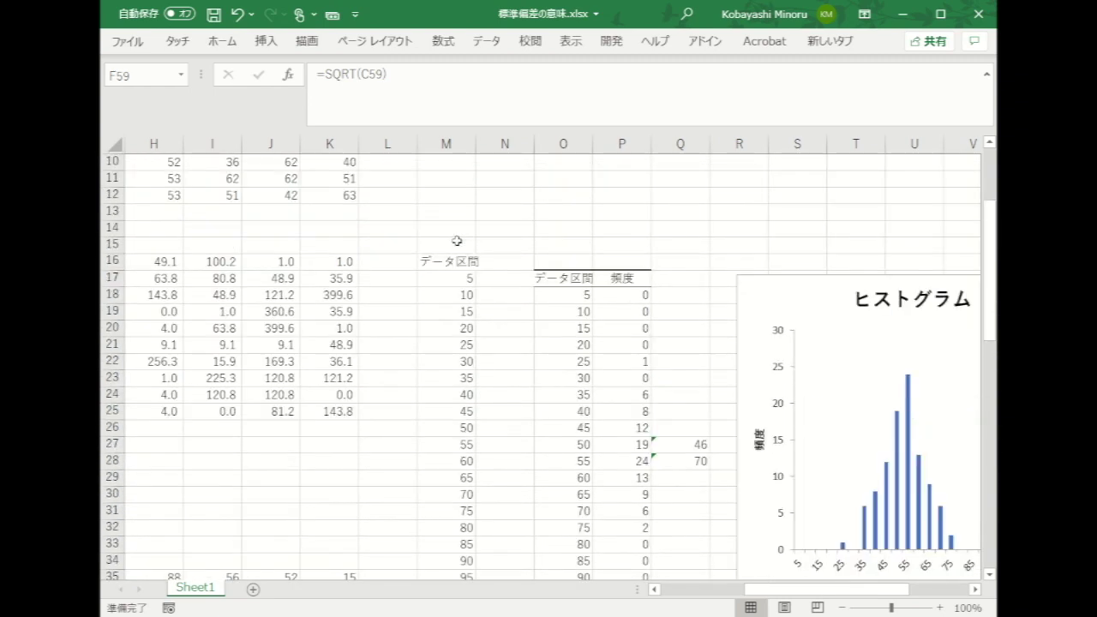
pyautogui.scroll(-2, 467, 468)
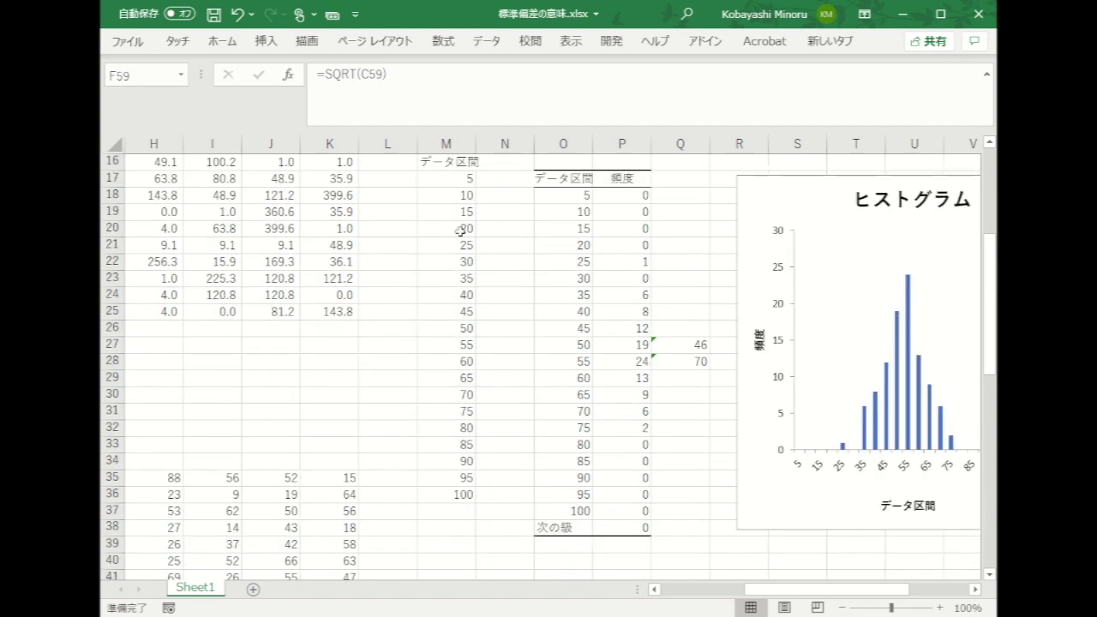
pyautogui.scroll(4, 459, 222)
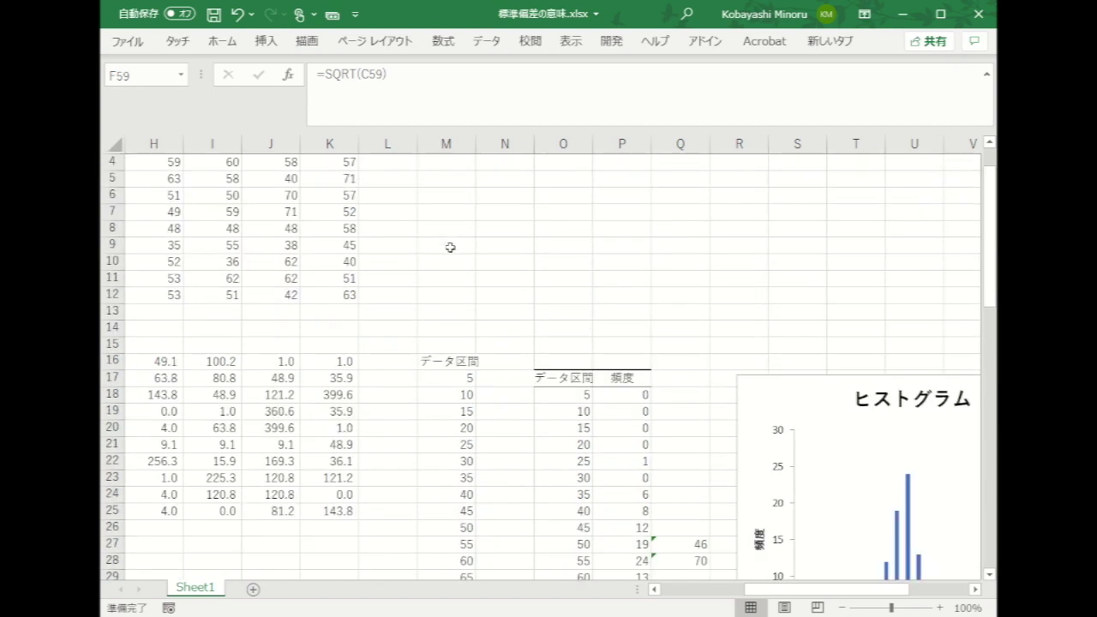
pyautogui.scroll(-3, 450, 247)
pyautogui.scroll(-6, 457, 404)
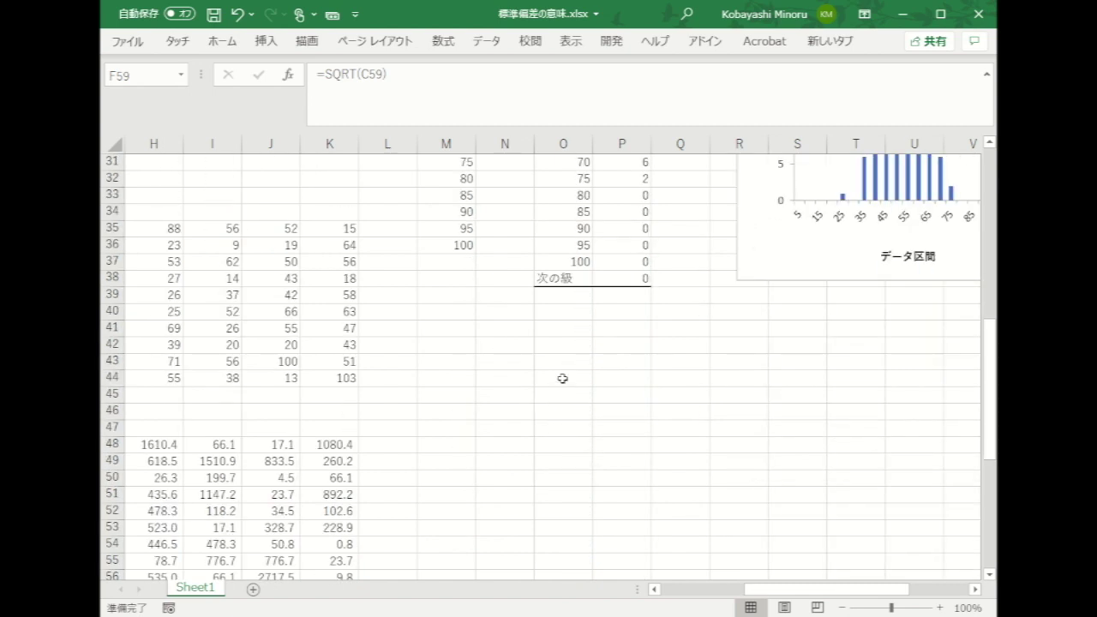
# Step: Start the Histogram data analysis tool and clear its previous input range, bin range and output range
pyautogui.click(562, 378)
pyautogui.click(485, 40)
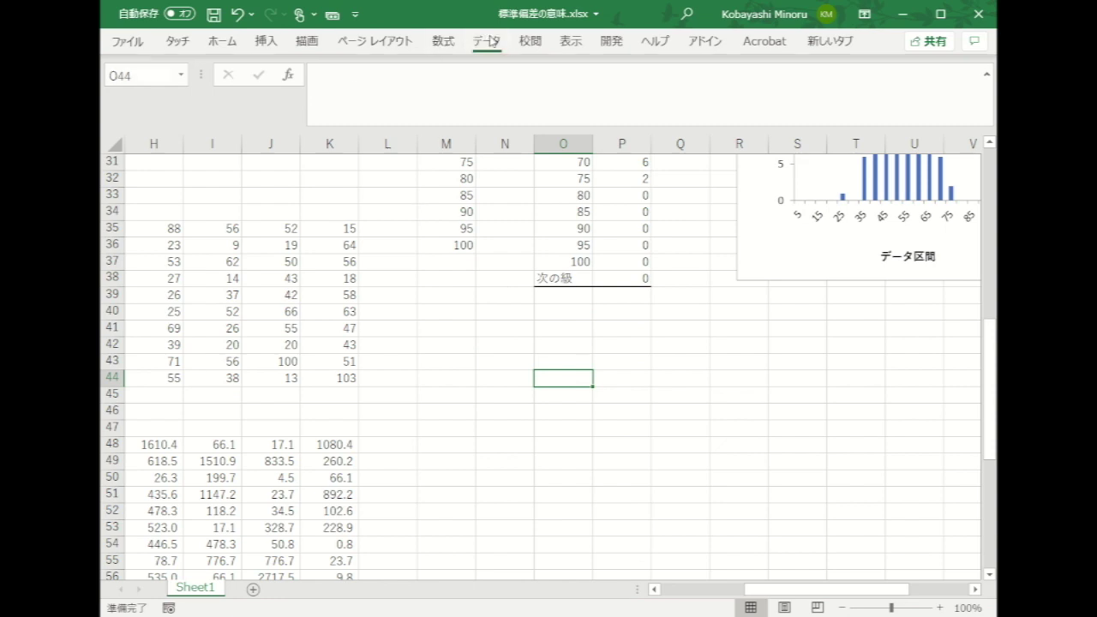
pyautogui.click(869, 86)
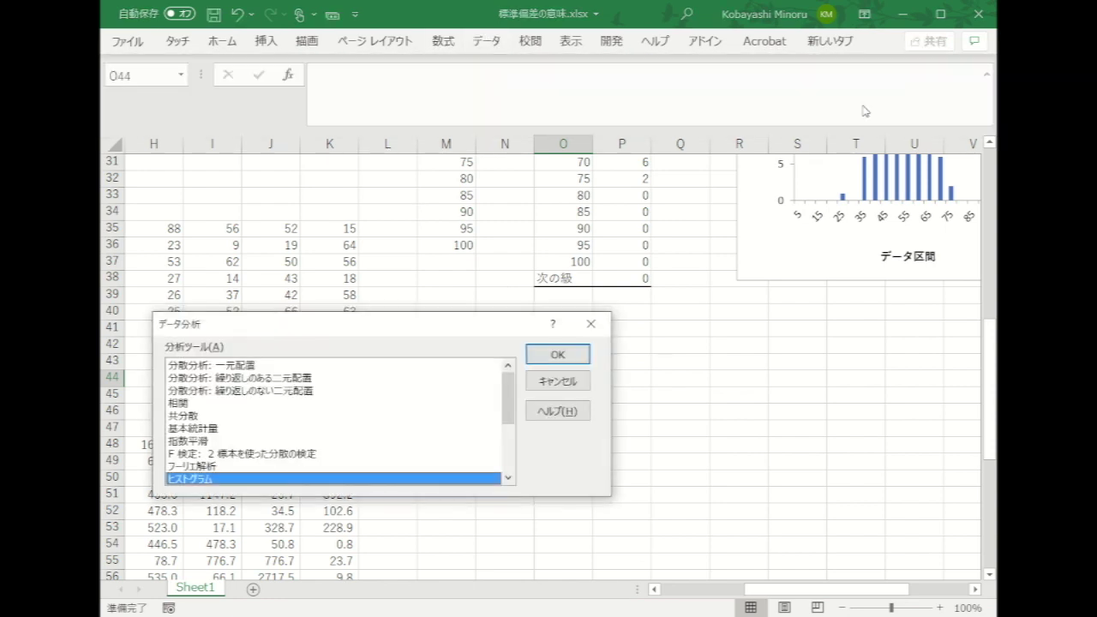
pyautogui.click(542, 357)
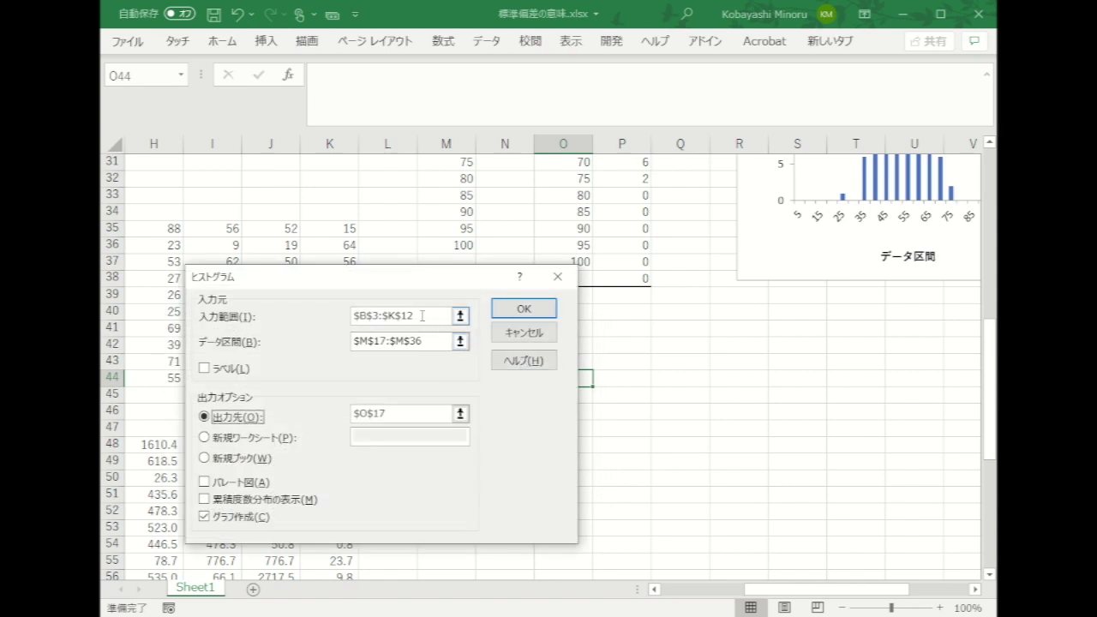
pyautogui.moveTo(424, 317); pyautogui.dragTo(309, 324)
pyautogui.press('BackSpace')
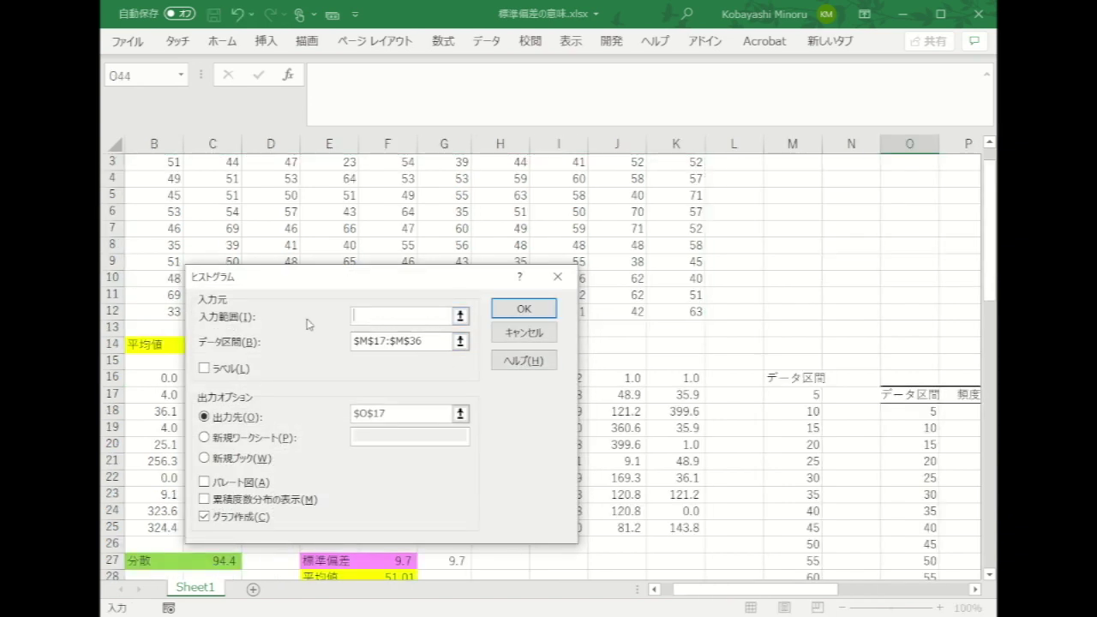
pyautogui.click(427, 341)
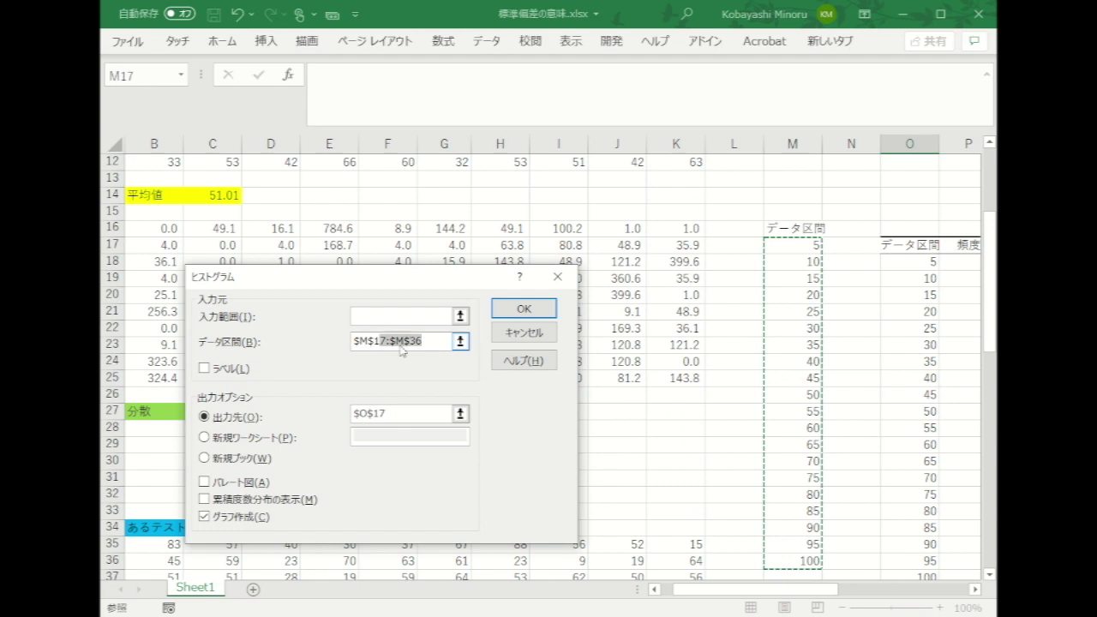
pyautogui.moveTo(430, 342); pyautogui.dragTo(352, 342)
pyautogui.press('BackSpace')
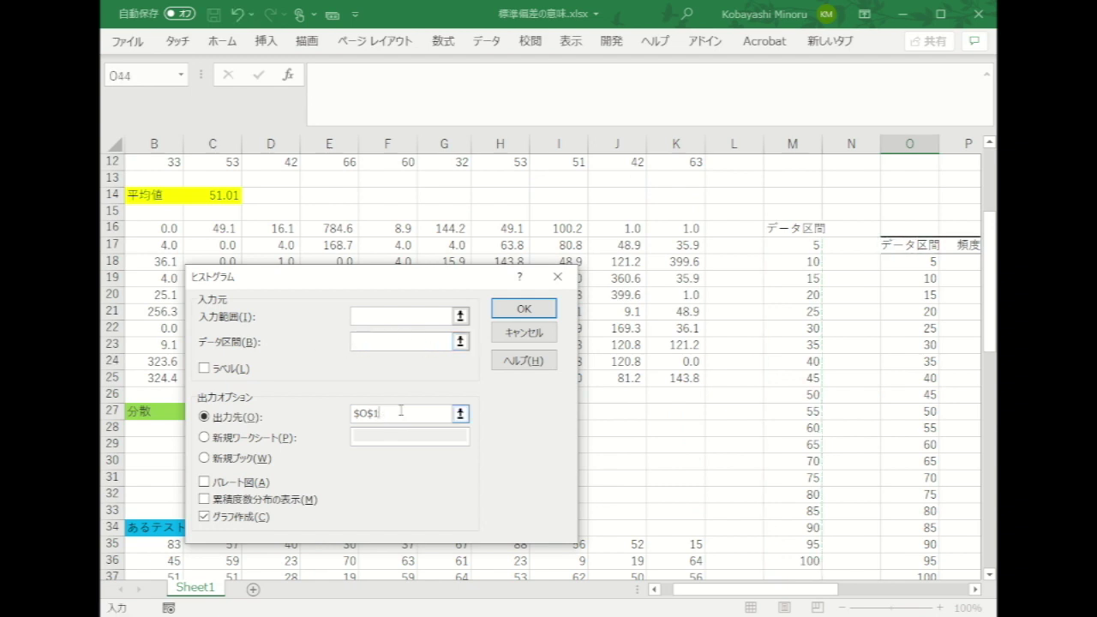
pyautogui.press('BackSpace')
pyautogui.press('BackSpace')
pyautogui.press('BackSpace')
pyautogui.press('BackSpace')
# Step: Set the histogram's input range to the second dataset's scores, $B$35:$K$44
pyautogui.scroll(3, 445, 336)
pyautogui.scroll(-9, 487, 359)
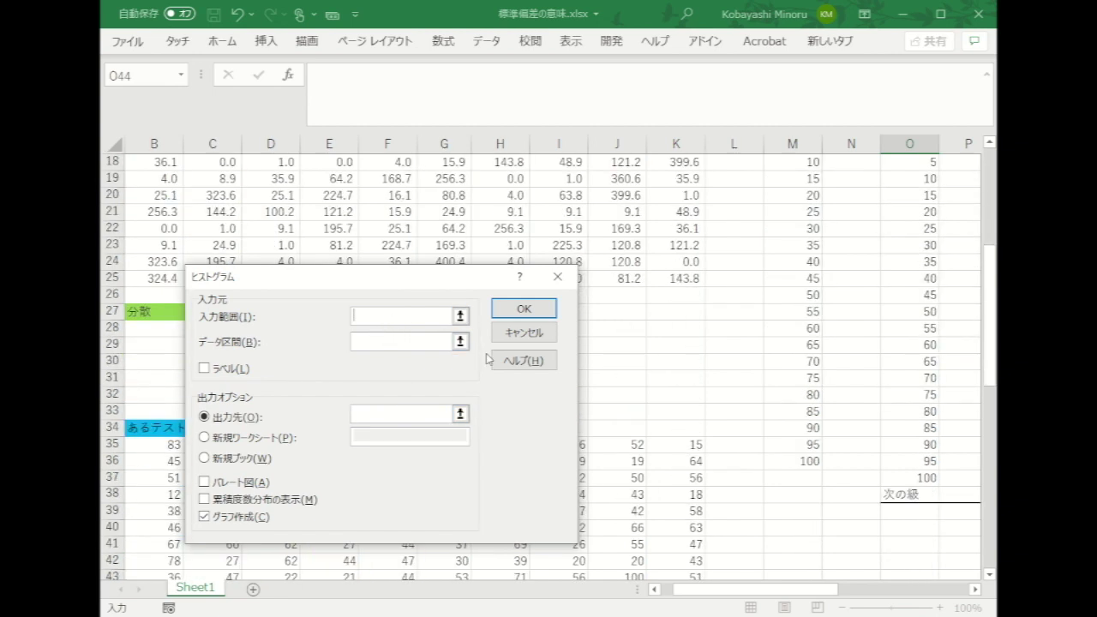
pyautogui.scroll(-3, 487, 358)
pyautogui.moveTo(433, 282); pyautogui.dragTo(618, 343)
pyautogui.scroll(-1, 540, 278)
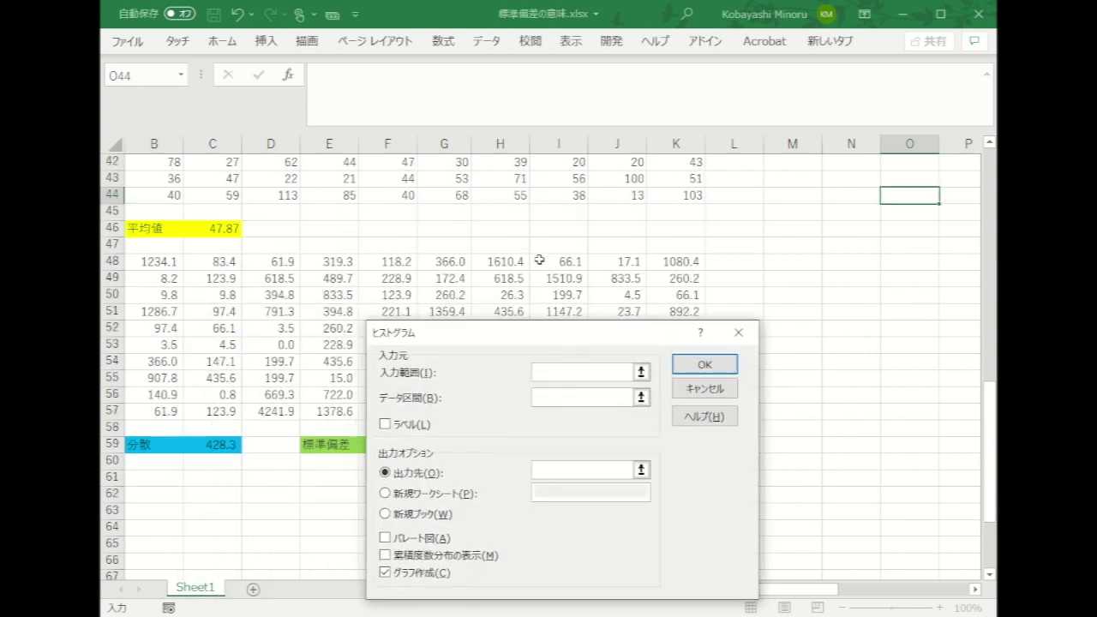
pyautogui.scroll(2, 541, 259)
pyautogui.scroll(2, 508, 257)
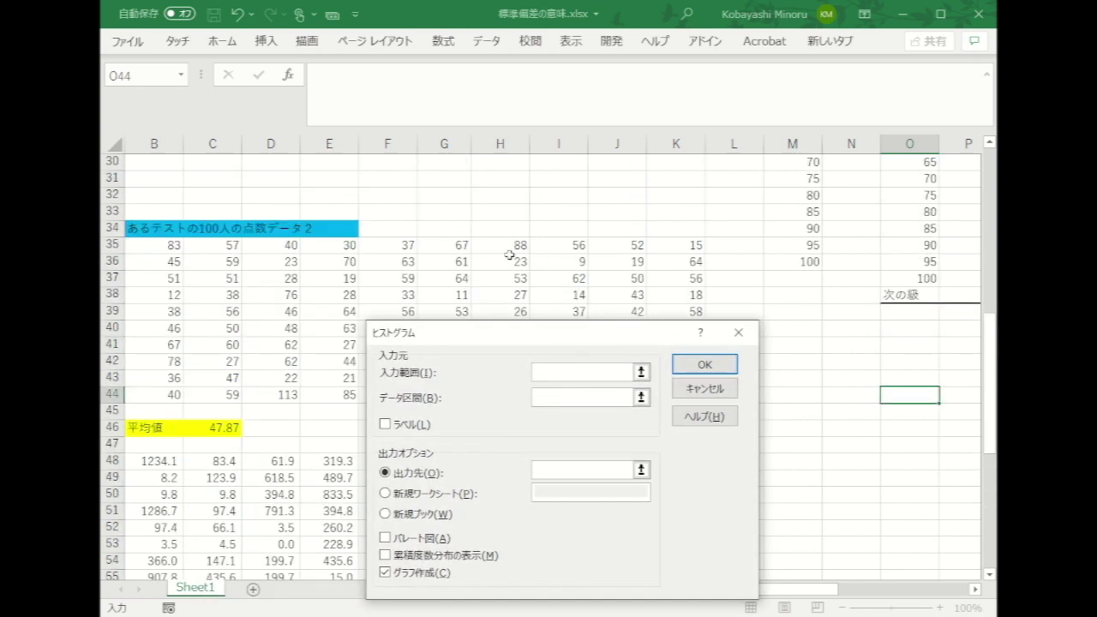
pyautogui.moveTo(839, 590); pyautogui.dragTo(825, 589)
pyautogui.scroll(-1, 671, 299)
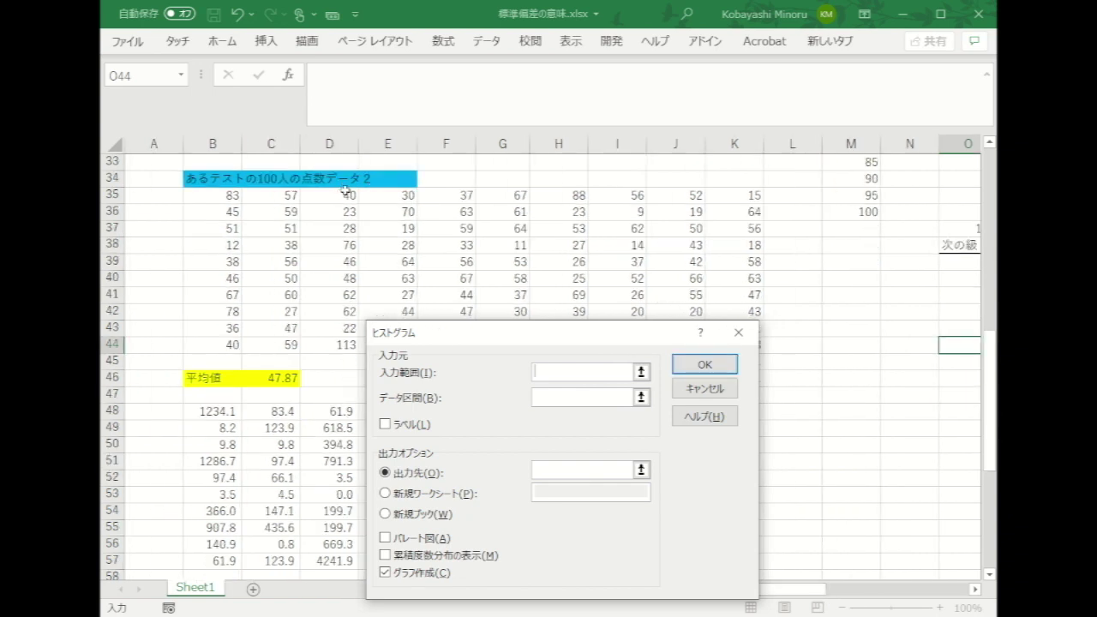
pyautogui.scroll(-1, 345, 192)
pyautogui.scroll(2, 345, 193)
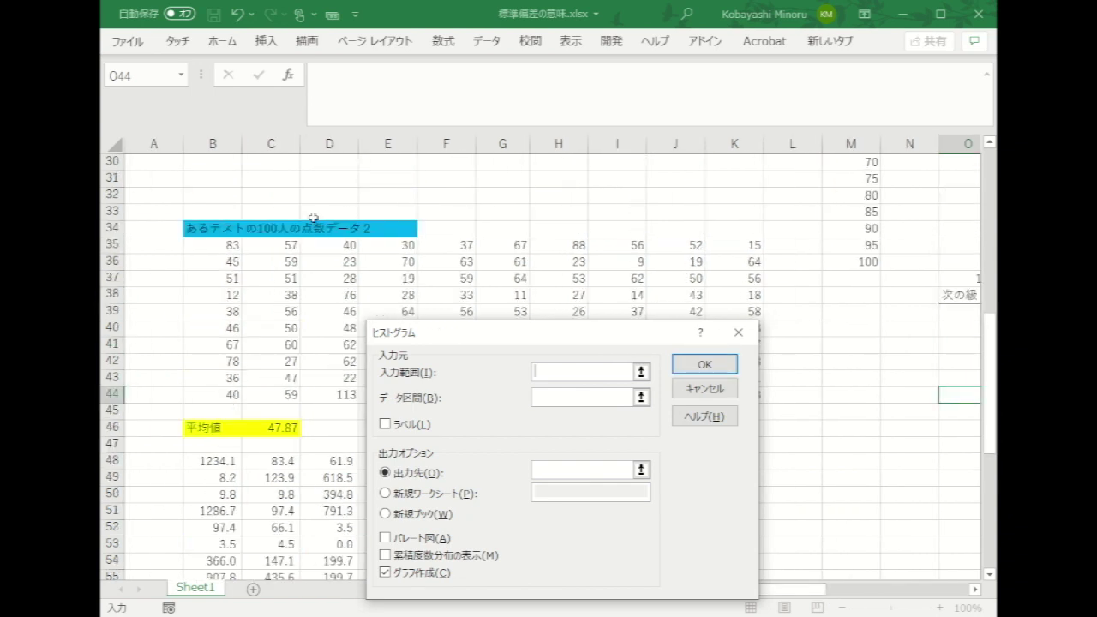
pyautogui.moveTo(231, 249); pyautogui.dragTo(727, 392)
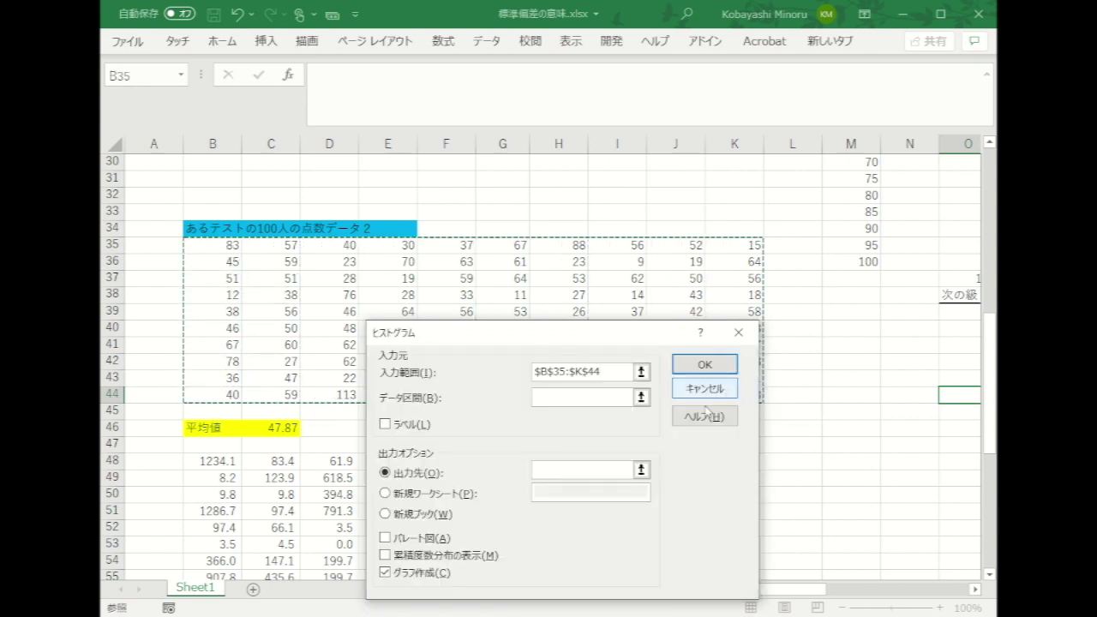
# Step: Set the histogram's bin range to the existing interval list in $M$17:$M$36
pyautogui.click(560, 398)
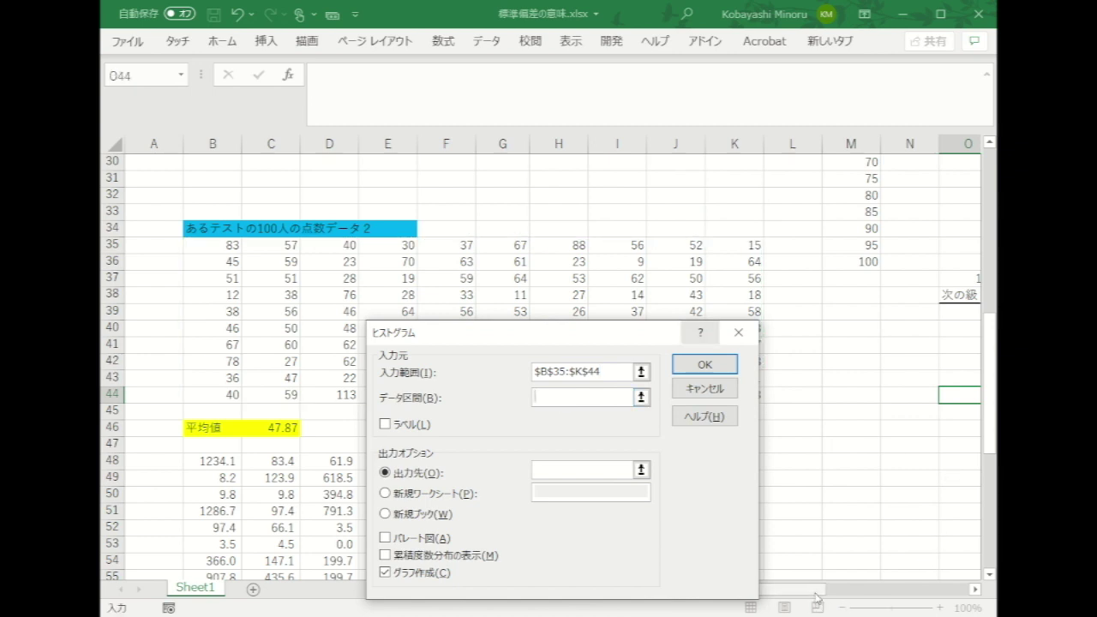
pyautogui.moveTo(797, 588); pyautogui.dragTo(811, 589)
pyautogui.scroll(6, 852, 468)
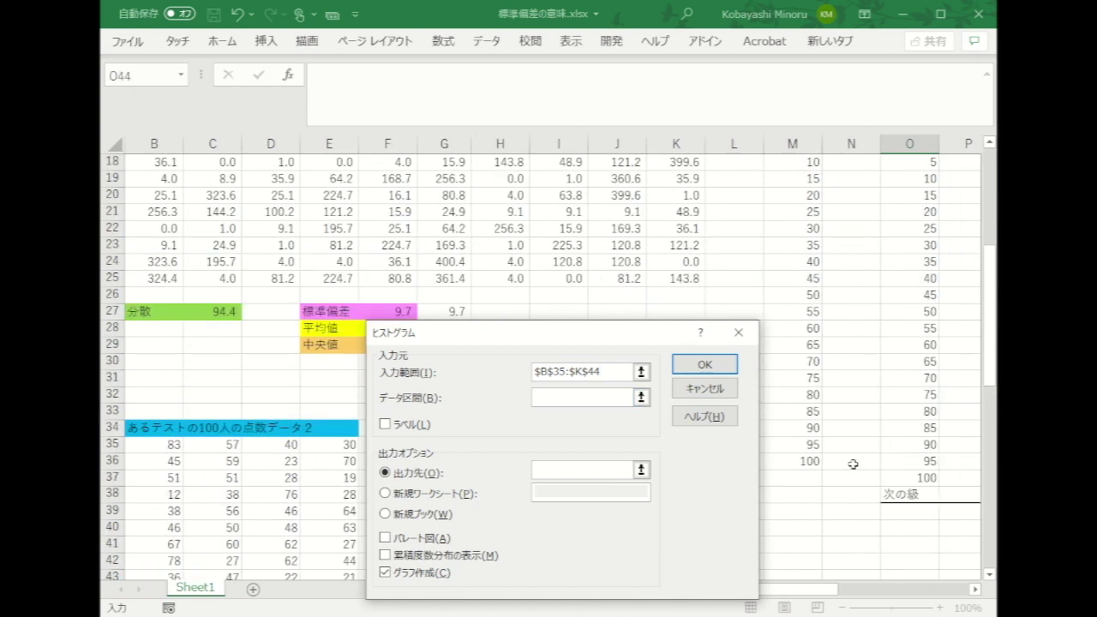
pyautogui.moveTo(805, 248); pyautogui.dragTo(811, 562)
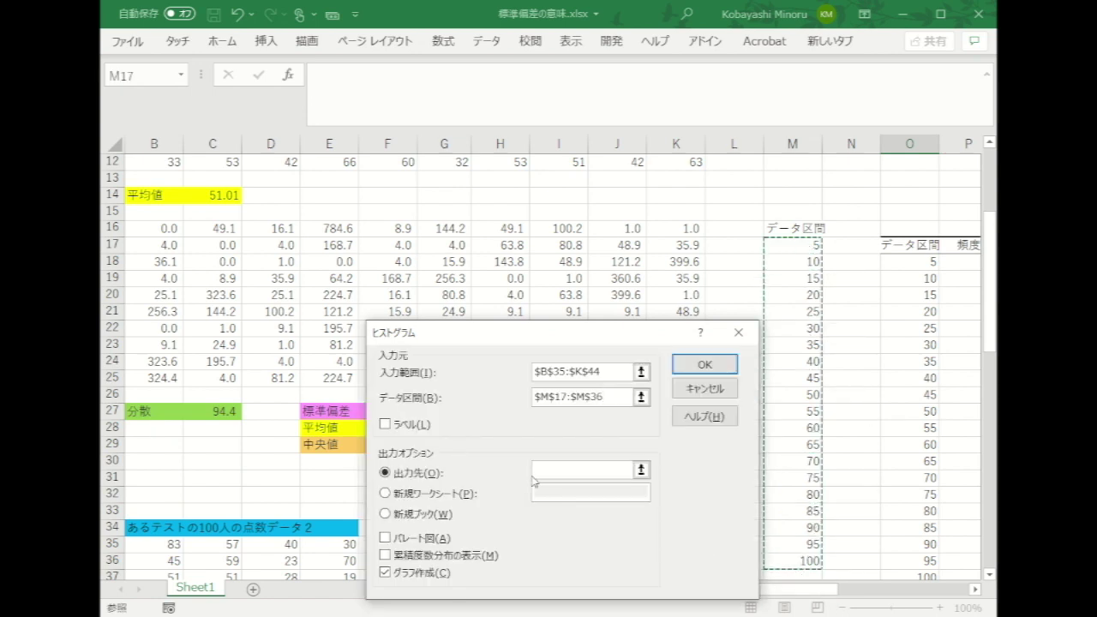
# Step: Set the output range to $O$42 and generate the second dataset's frequency table with its chart
pyautogui.click(541, 470)
pyautogui.moveTo(817, 591); pyautogui.dragTo(854, 588)
pyautogui.scroll(-5, 803, 420)
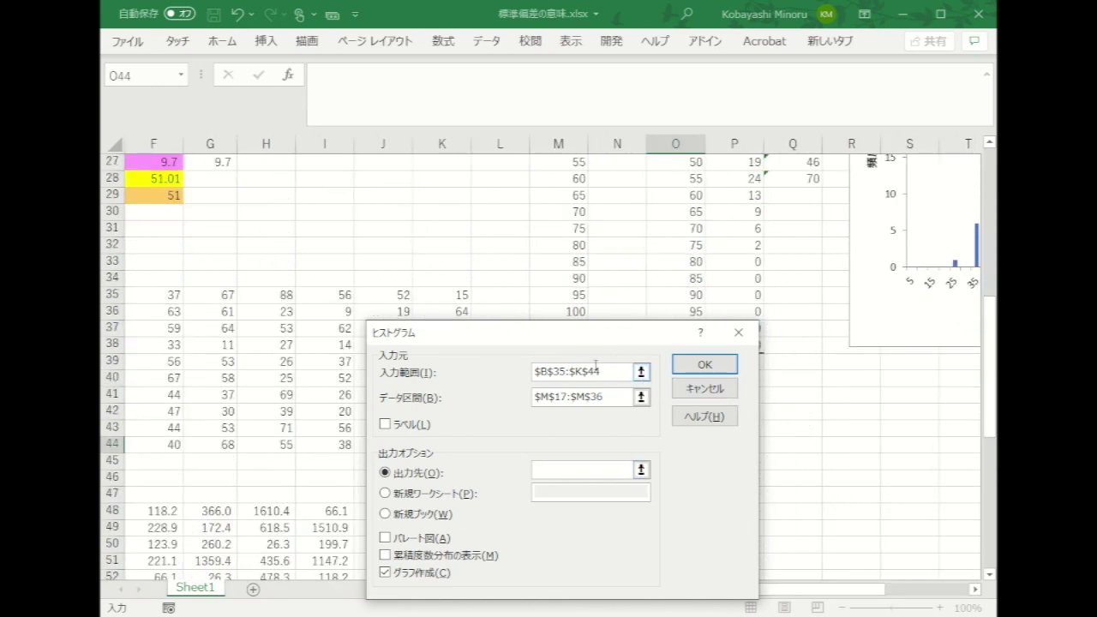
pyautogui.moveTo(597, 342); pyautogui.dragTo(317, 278)
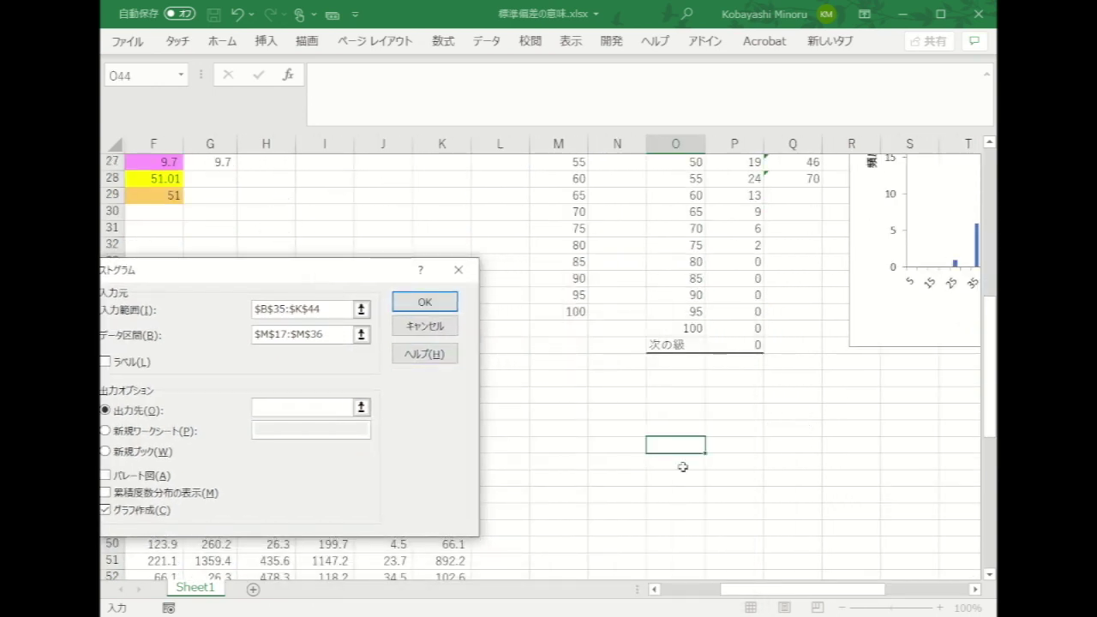
pyautogui.click(681, 415)
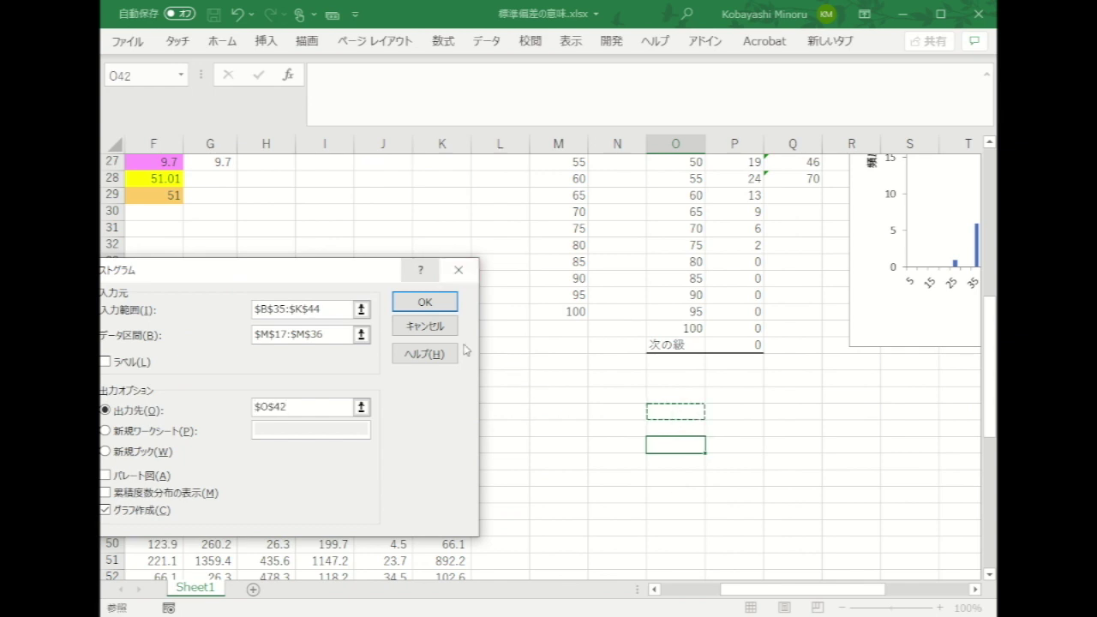
pyautogui.click(437, 305)
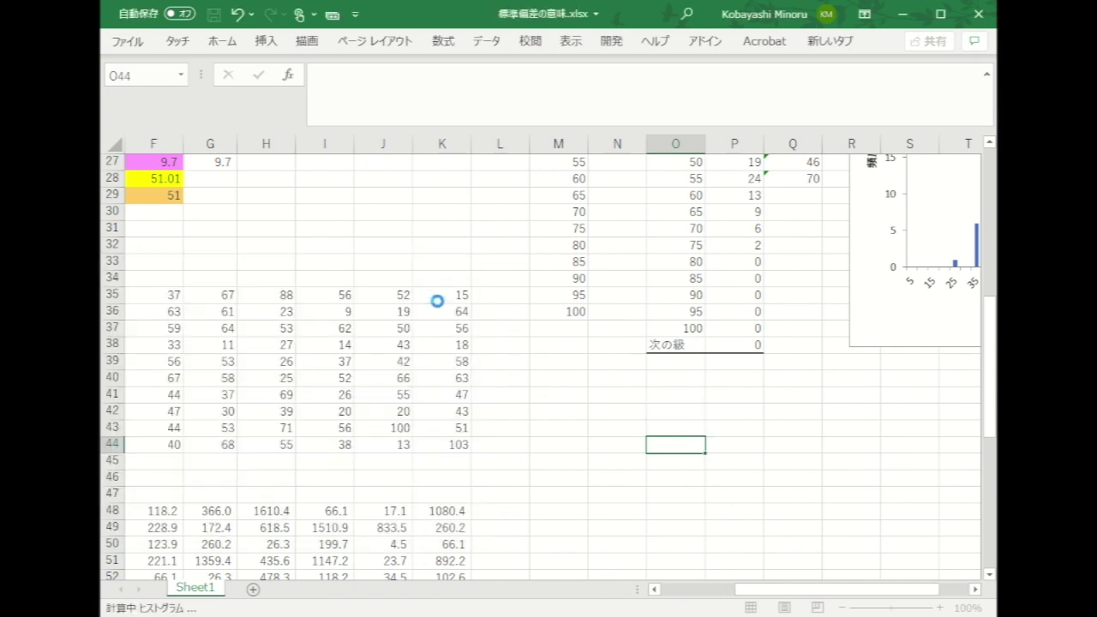
# Step: Move the second dataset's histogram chart below the first histogram and stretch it downward to about row 58
pyautogui.scroll(-5, 840, 416)
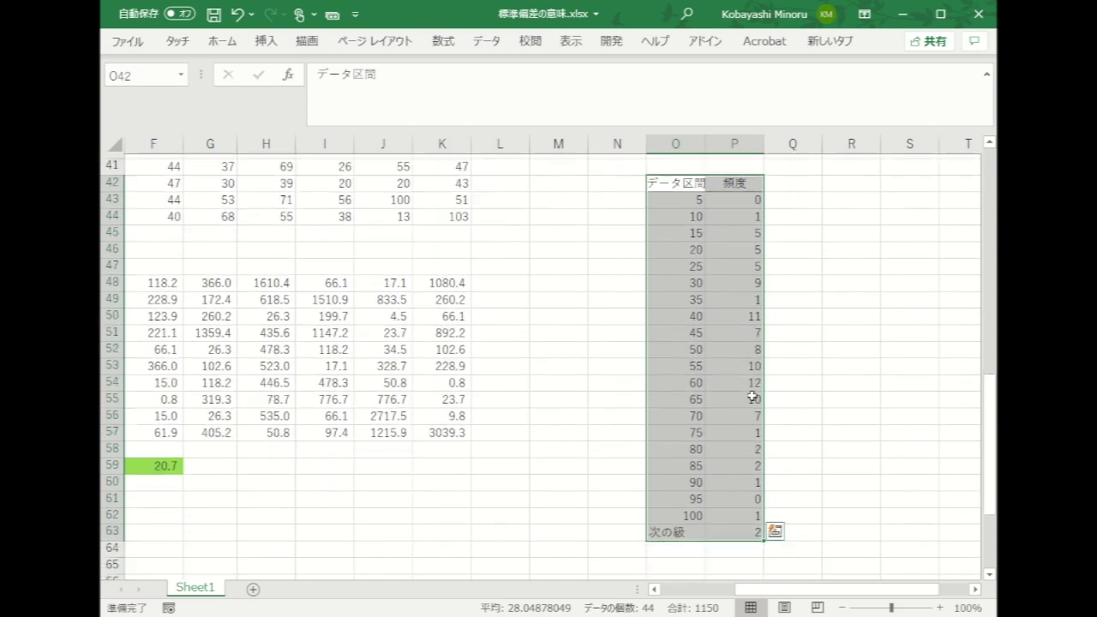
pyautogui.moveTo(869, 593); pyautogui.dragTo(898, 593)
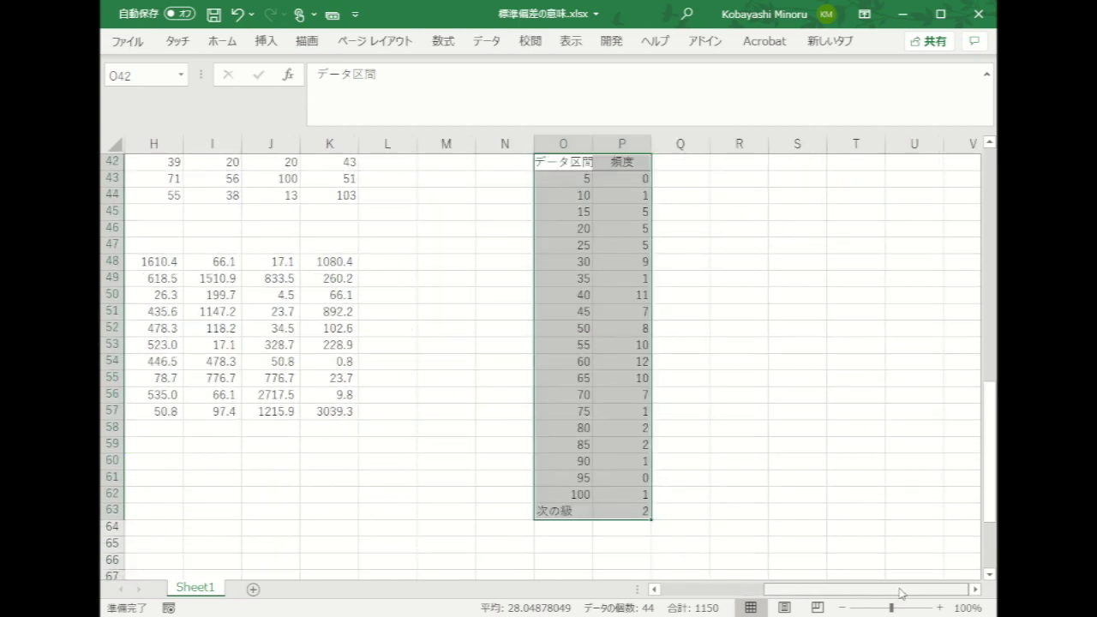
pyautogui.moveTo(990, 450); pyautogui.dragTo(993, 281)
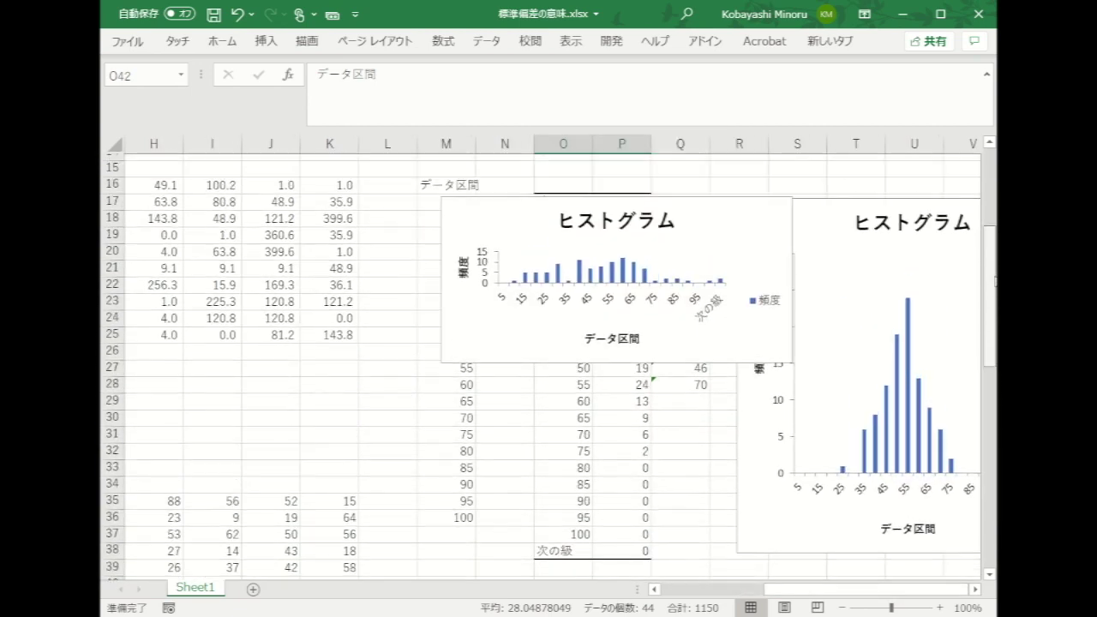
pyautogui.click(721, 343)
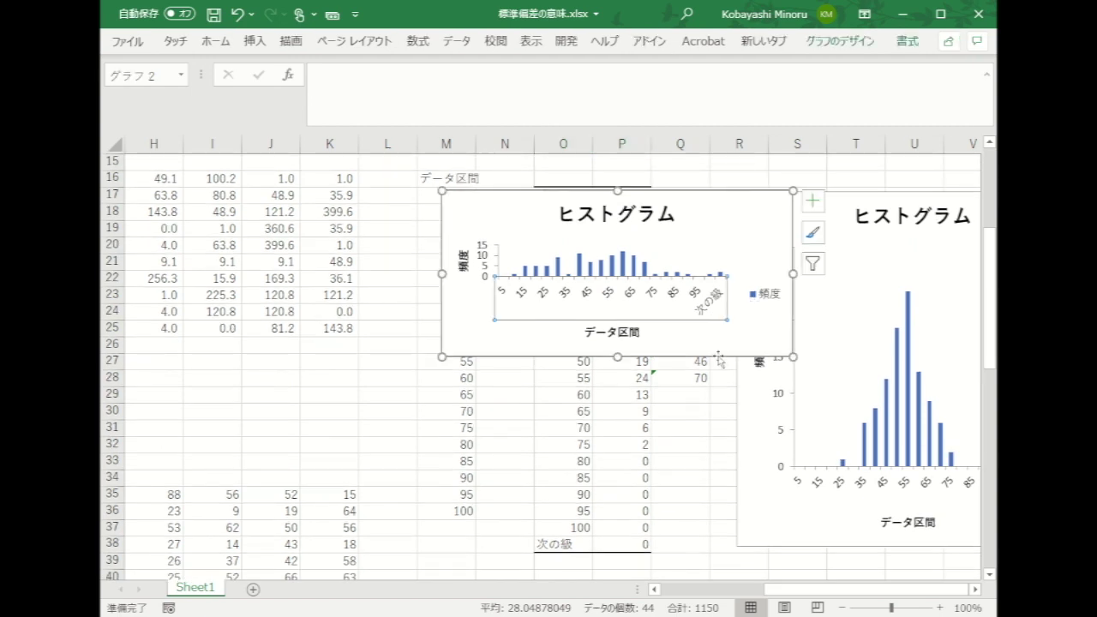
pyautogui.moveTo(726, 353); pyautogui.dragTo(856, 506)
pyautogui.press('Escape')
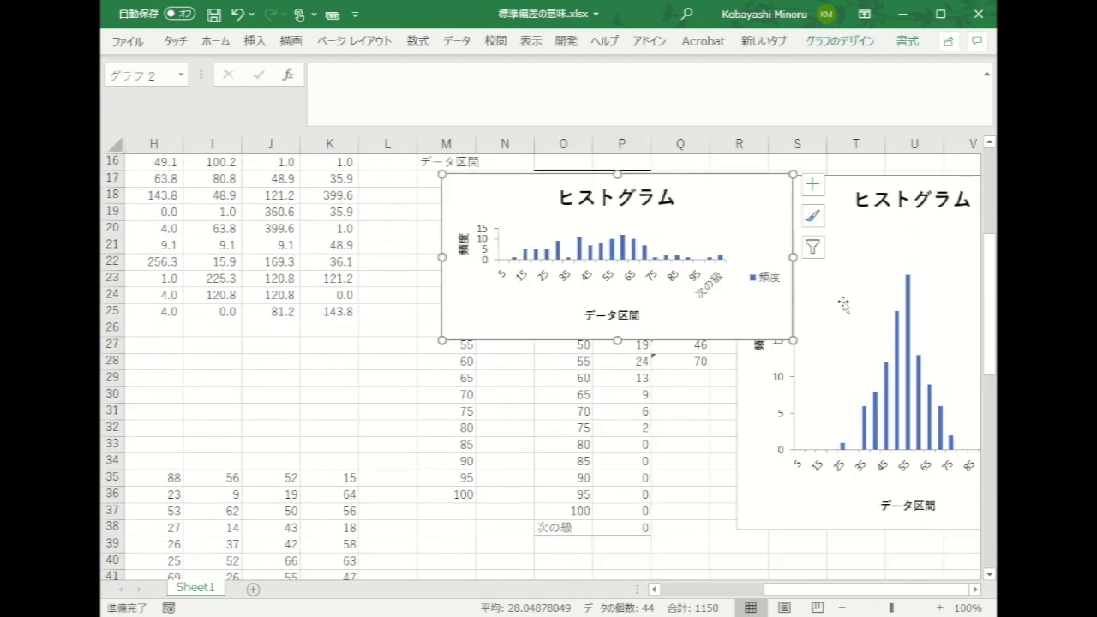
pyautogui.scroll(-3, 843, 315)
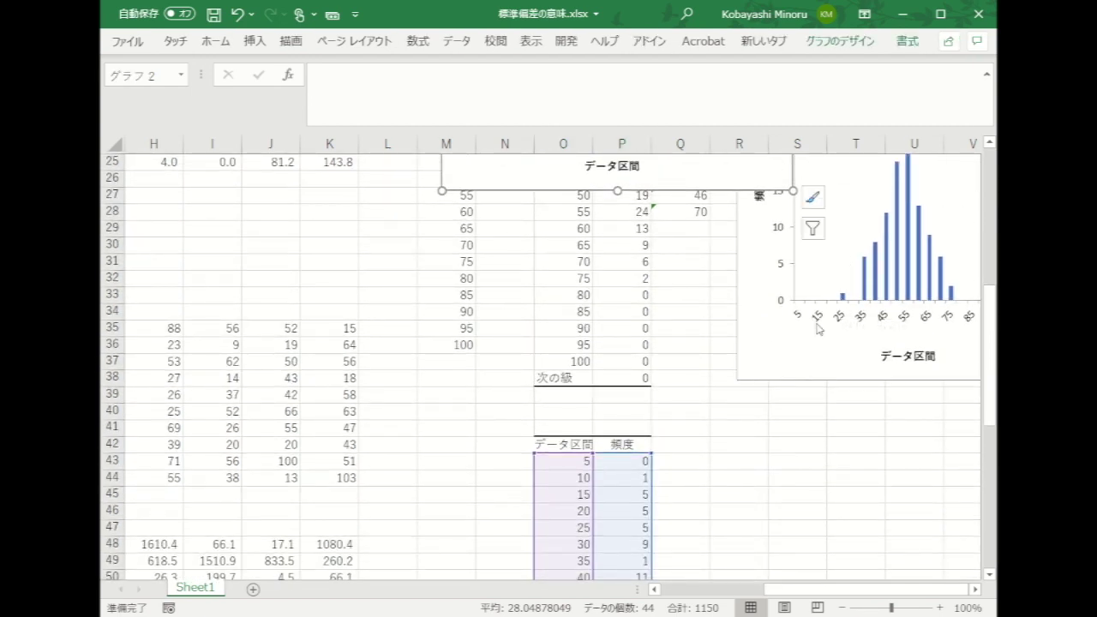
pyautogui.scroll(-1, 712, 181)
pyautogui.scroll(2, 713, 182)
pyautogui.moveTo(728, 259); pyautogui.dragTo(935, 572)
pyautogui.scroll(-4, 886, 492)
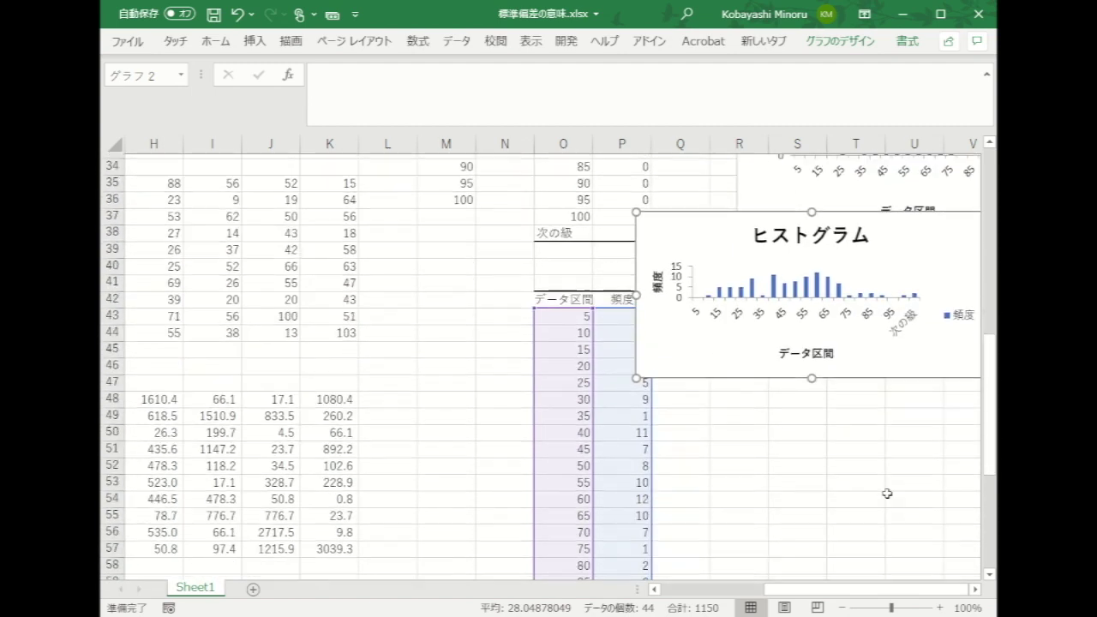
pyautogui.moveTo(811, 372); pyautogui.dragTo(837, 589)
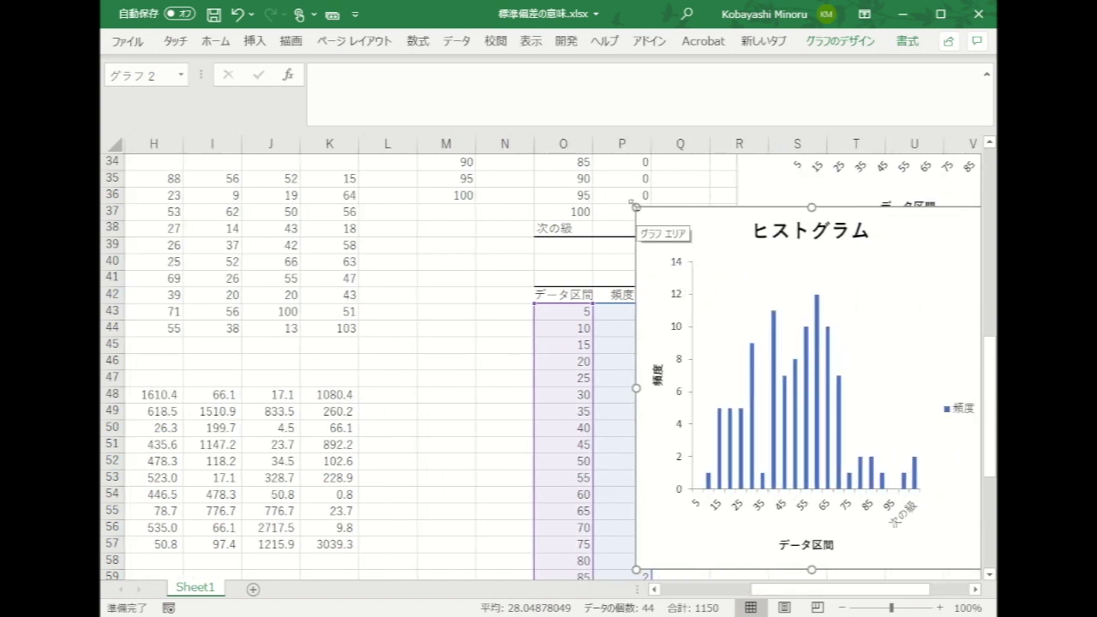
# Step: Resize the second histogram to the first one's width, about columns R to X, and align it directly beneath the first chart
pyautogui.moveTo(636, 208); pyautogui.dragTo(728, 215)
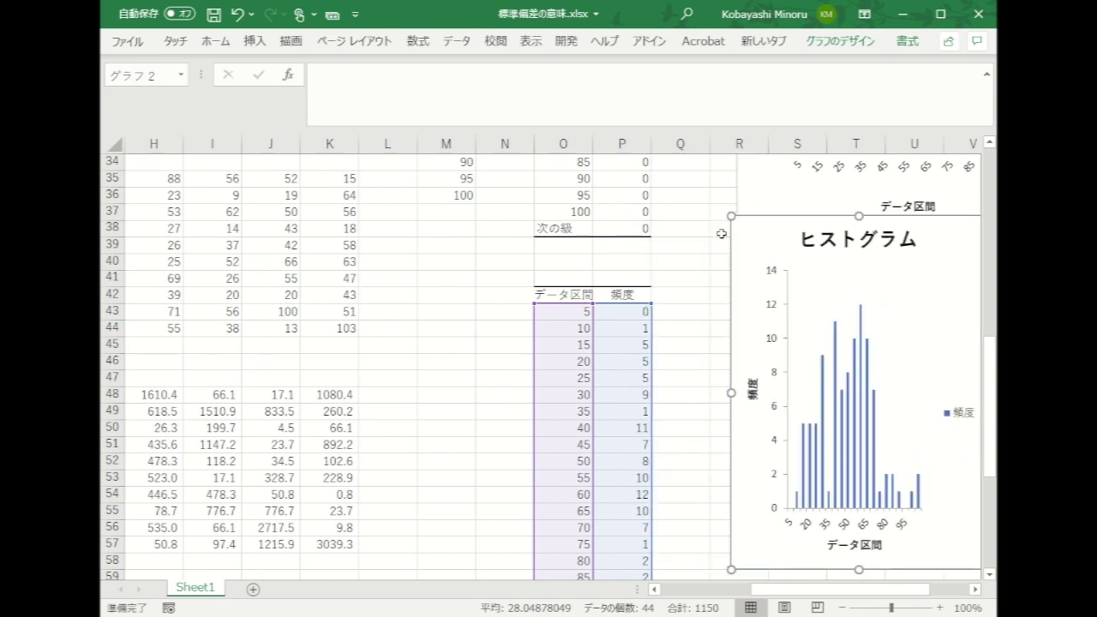
pyautogui.moveTo(790, 589); pyautogui.dragTo(907, 519)
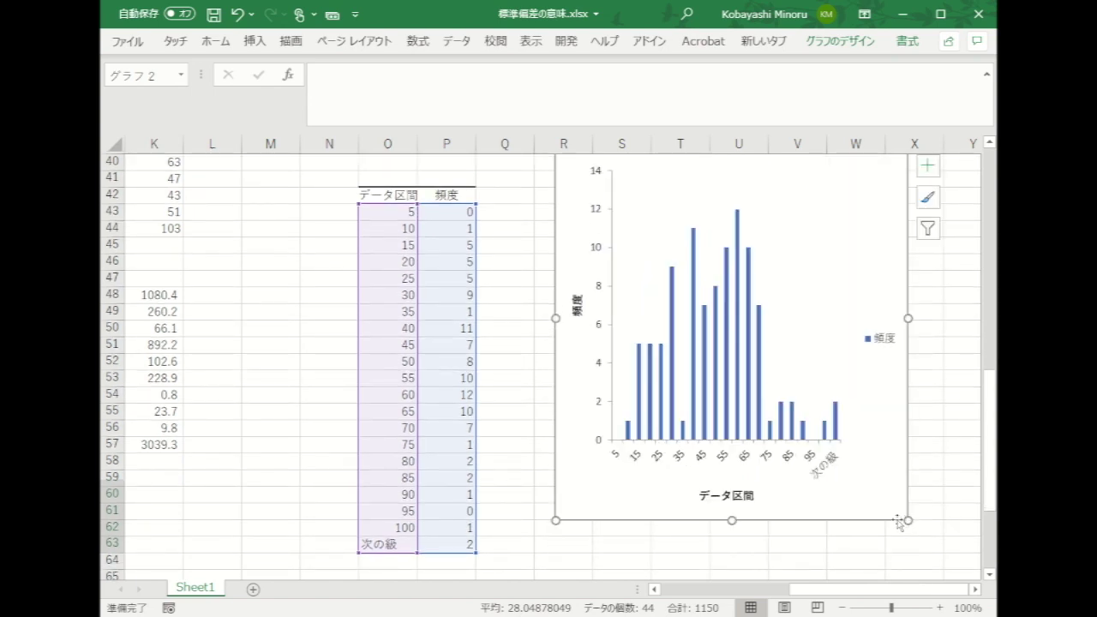
pyautogui.scroll(3, 895, 518)
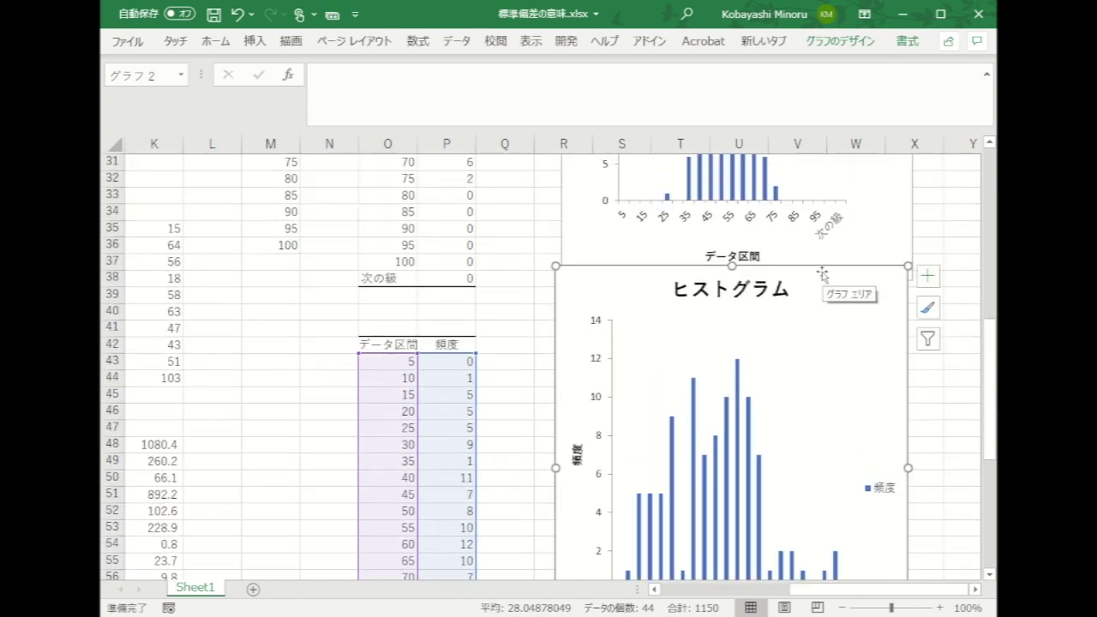
pyautogui.moveTo(822, 274); pyautogui.dragTo(830, 285)
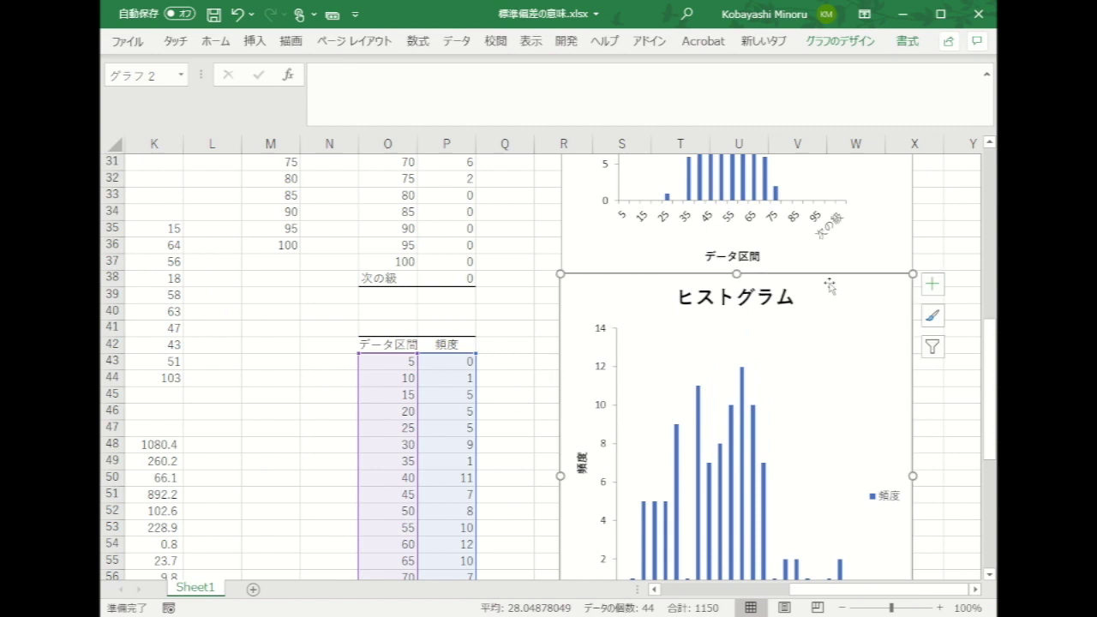
# Step: Move the second histogram beside the first one, with its upper edge aligned at row 17 and starting around column Y
pyautogui.click(974, 590)
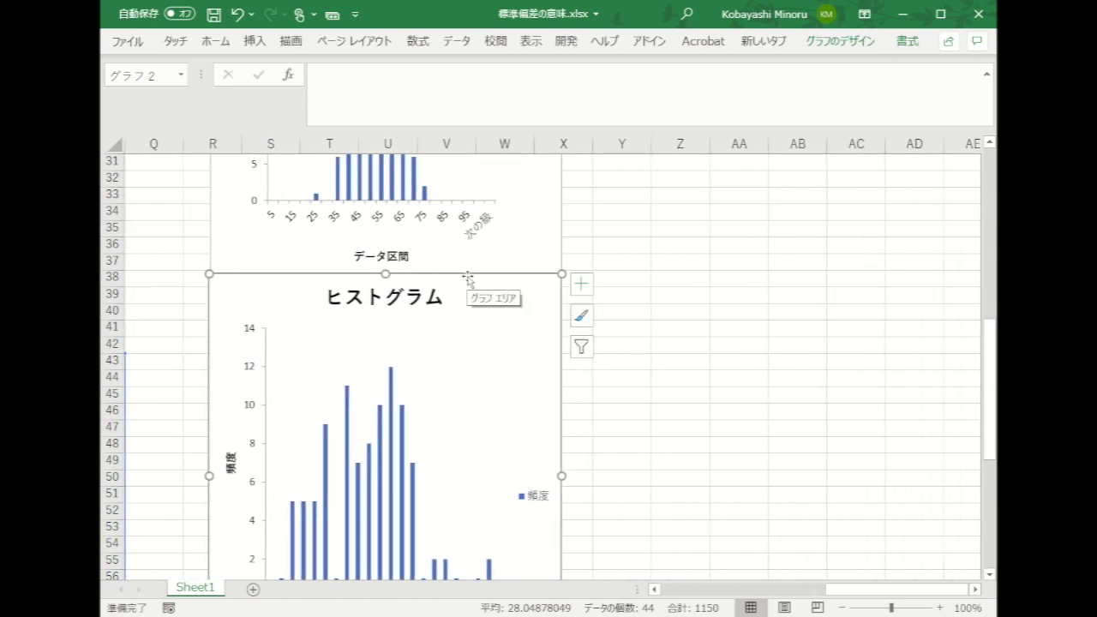
pyautogui.moveTo(467, 280); pyautogui.dragTo(826, 172)
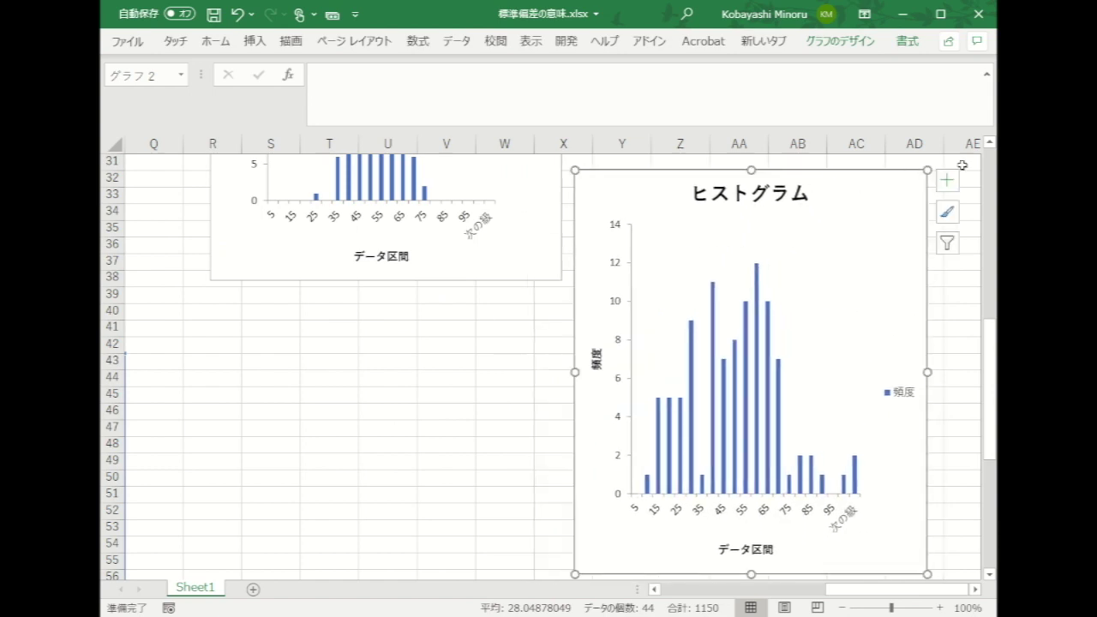
pyautogui.scroll(4, 989, 150)
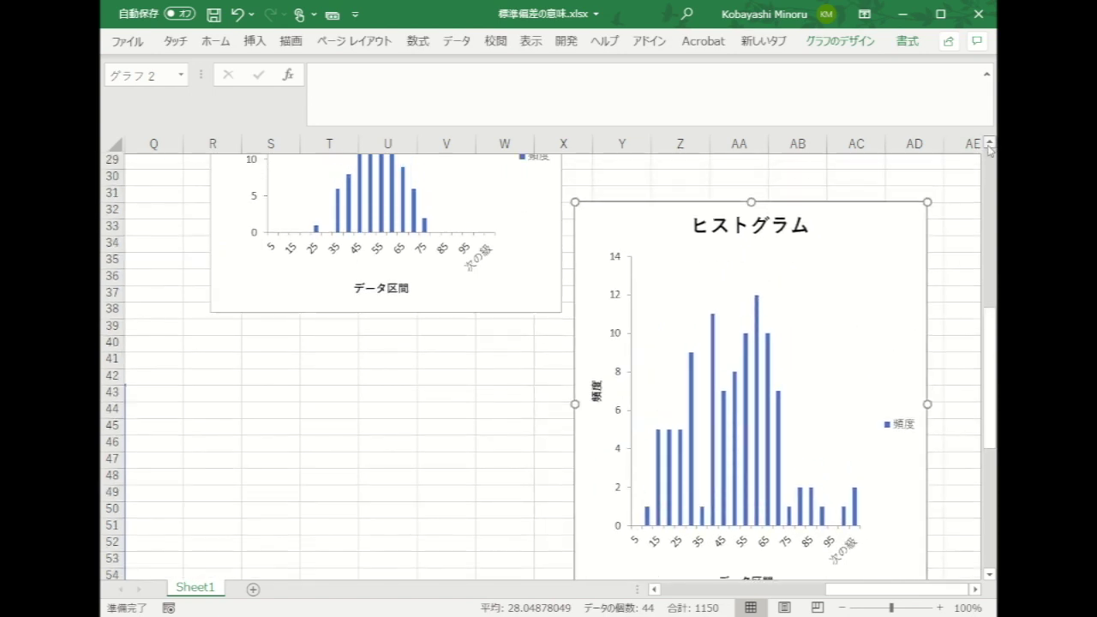
pyautogui.scroll(1, 990, 150)
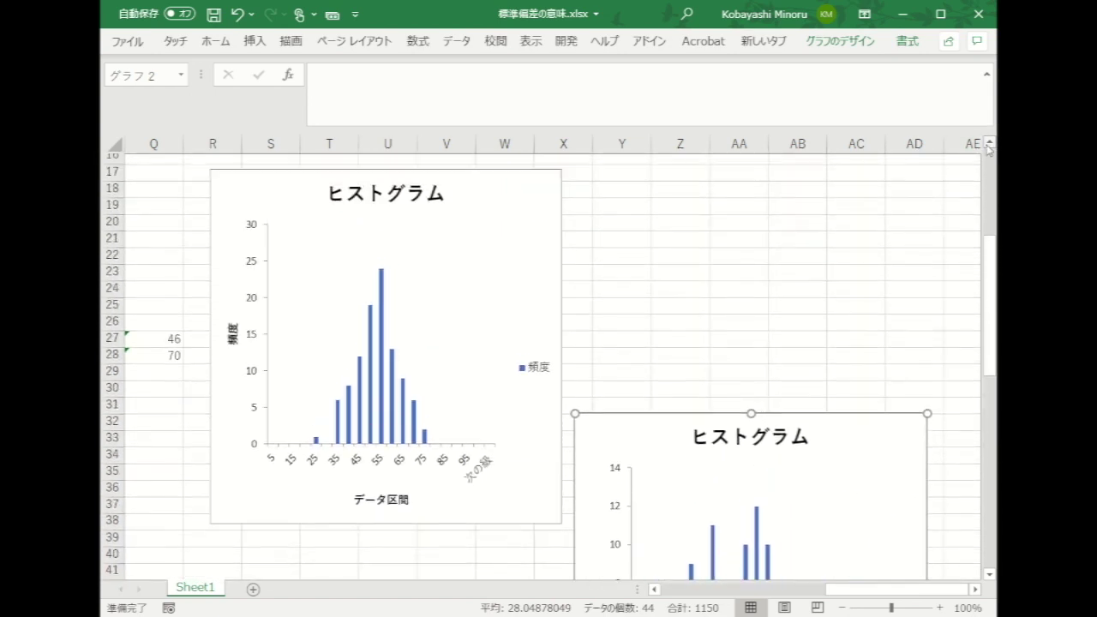
pyautogui.moveTo(797, 435); pyautogui.dragTo(793, 194)
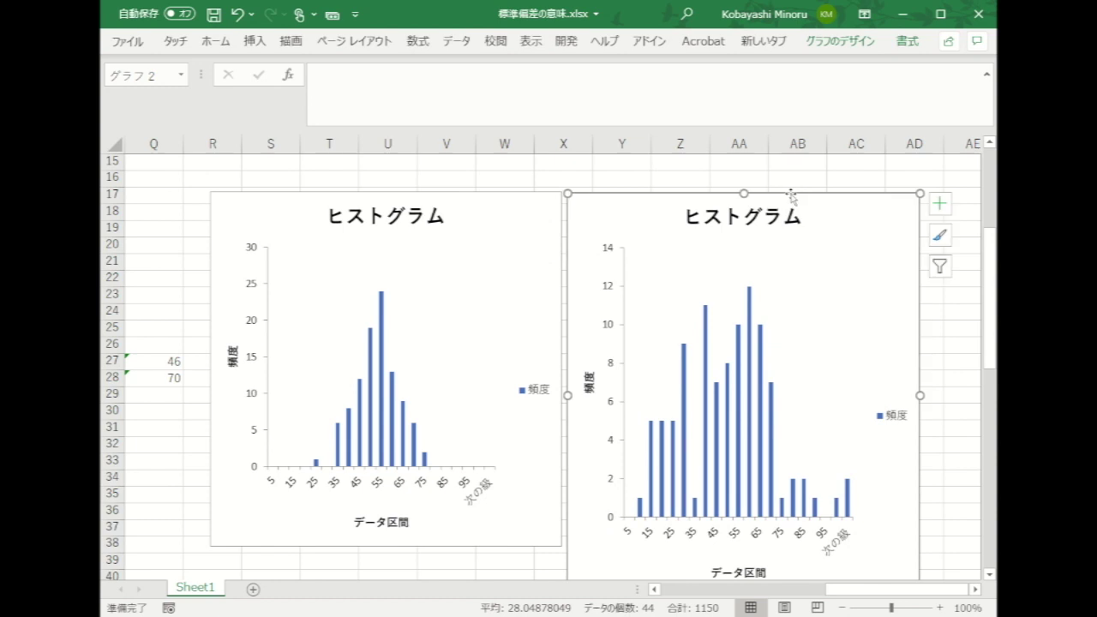
# Step: Shorten the second histogram so it ends at about row 38, matching the first chart's height, and deselect it
pyautogui.scroll(-2, 807, 304)
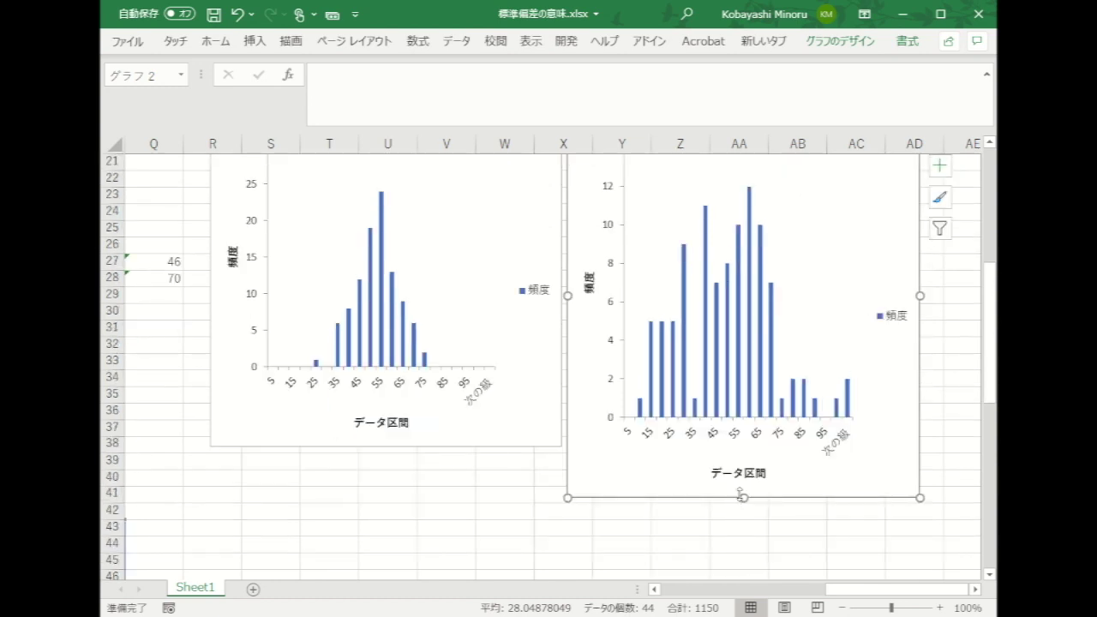
pyautogui.moveTo(743, 497); pyautogui.dragTo(739, 448)
pyautogui.click(717, 521)
pyautogui.scroll(2, 717, 521)
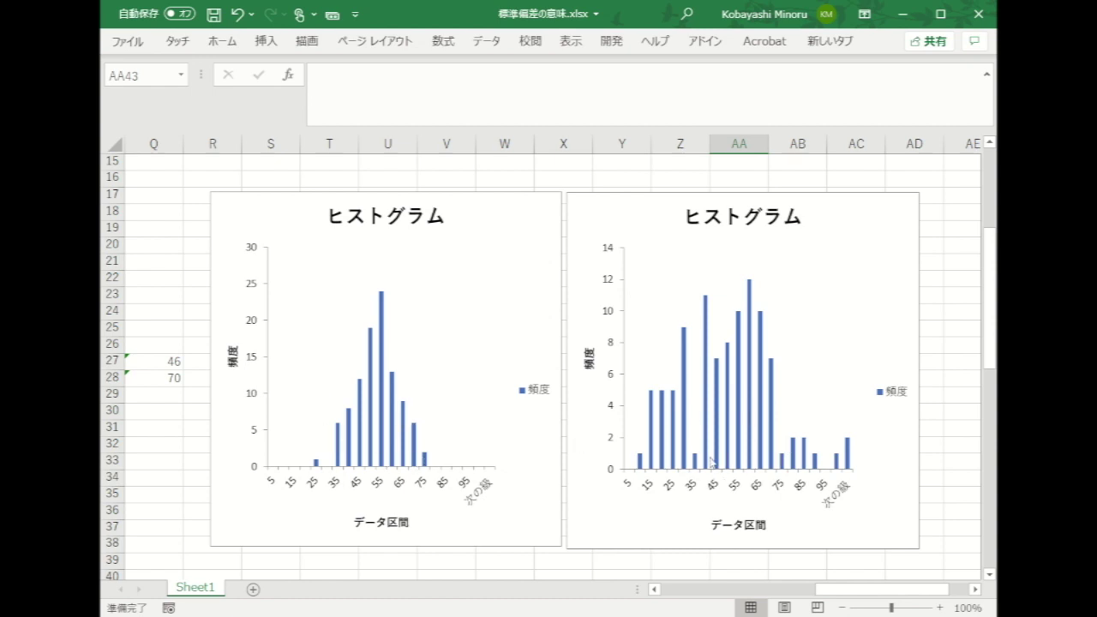
# Step: Examine the second dataset's mean, variance and standard deviation alongside the shapes of the two histograms
pyautogui.scroll(-4, 793, 403)
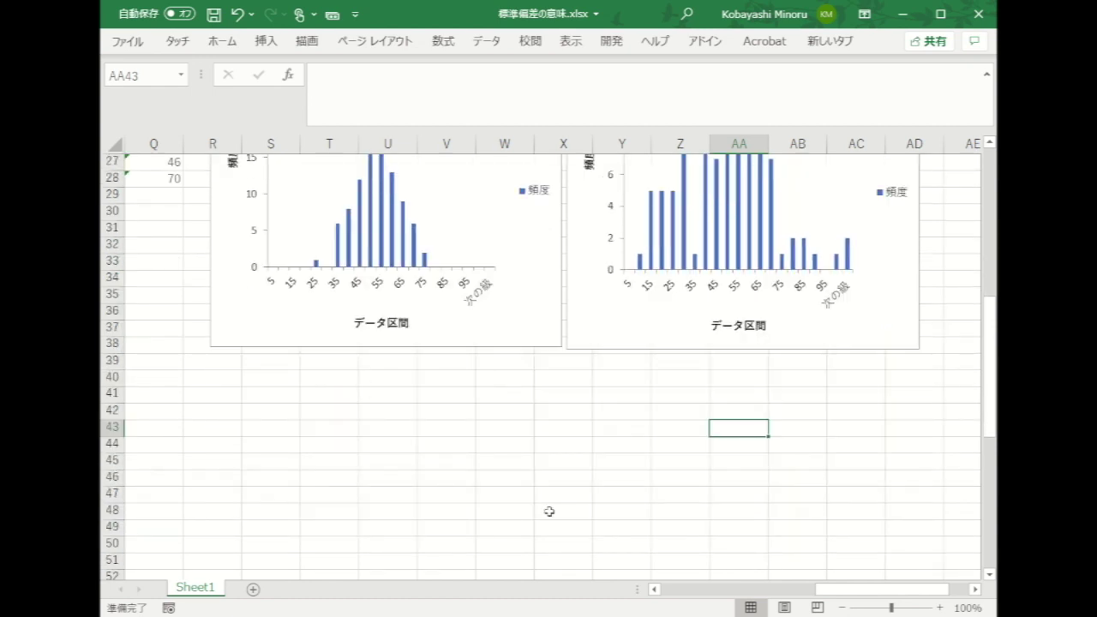
pyautogui.moveTo(812, 589); pyautogui.dragTo(692, 610)
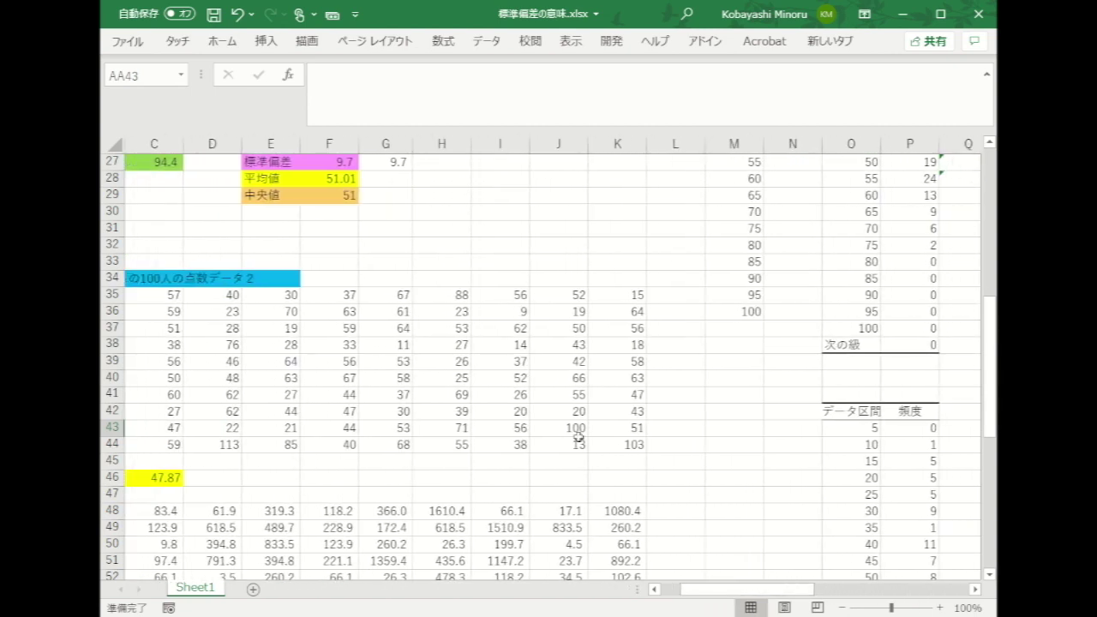
pyautogui.scroll(-4, 572, 433)
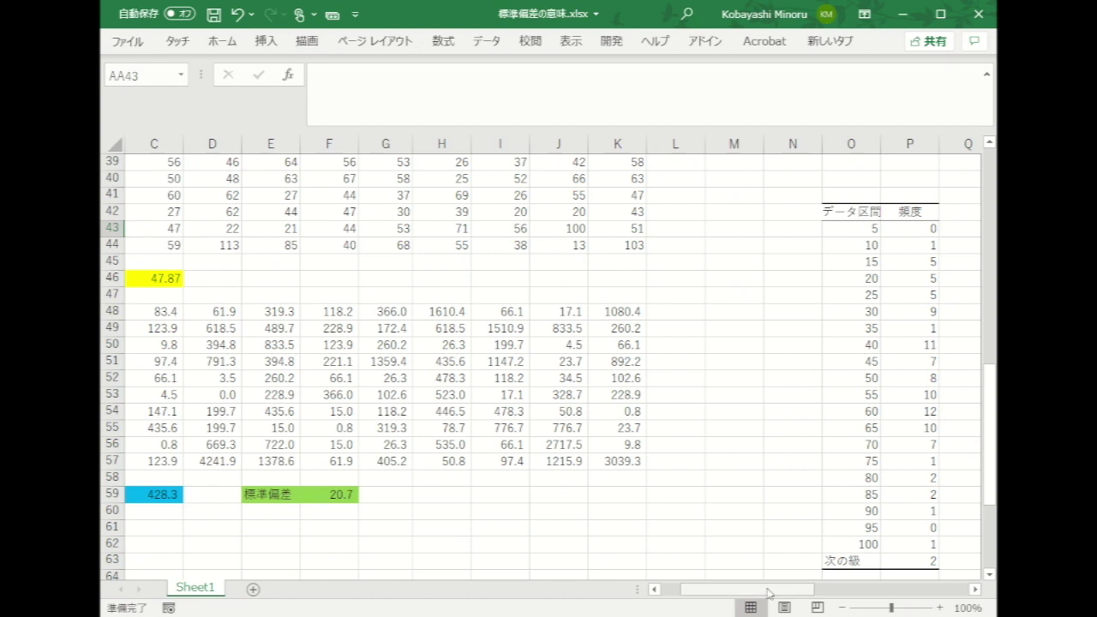
pyautogui.moveTo(762, 590); pyautogui.dragTo(871, 599)
pyautogui.scroll(7, 779, 472)
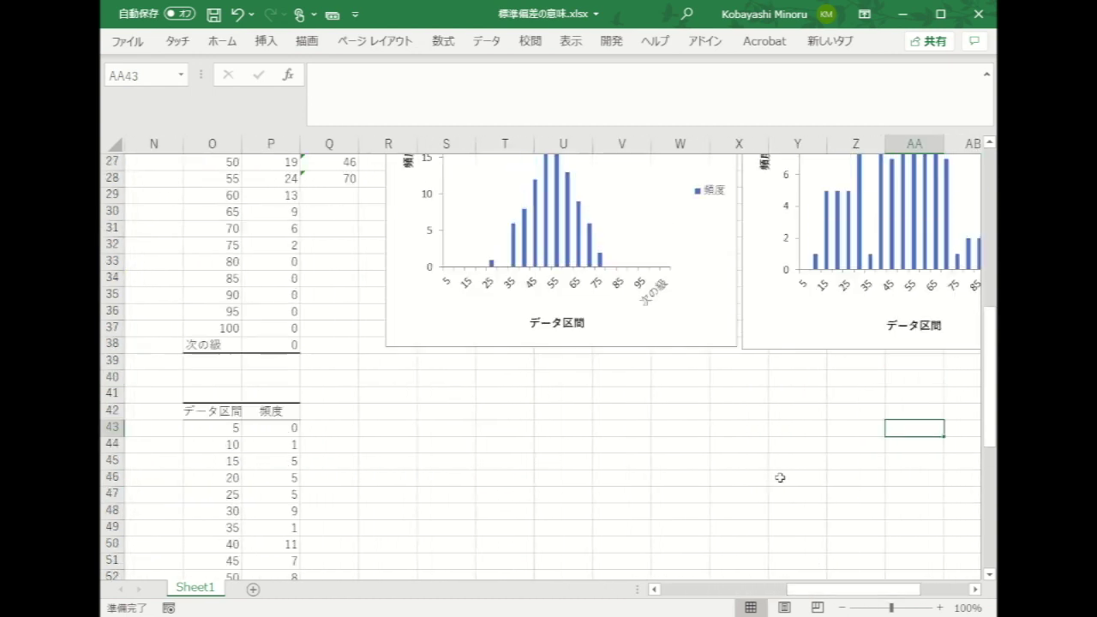
pyautogui.moveTo(857, 589); pyautogui.dragTo(876, 589)
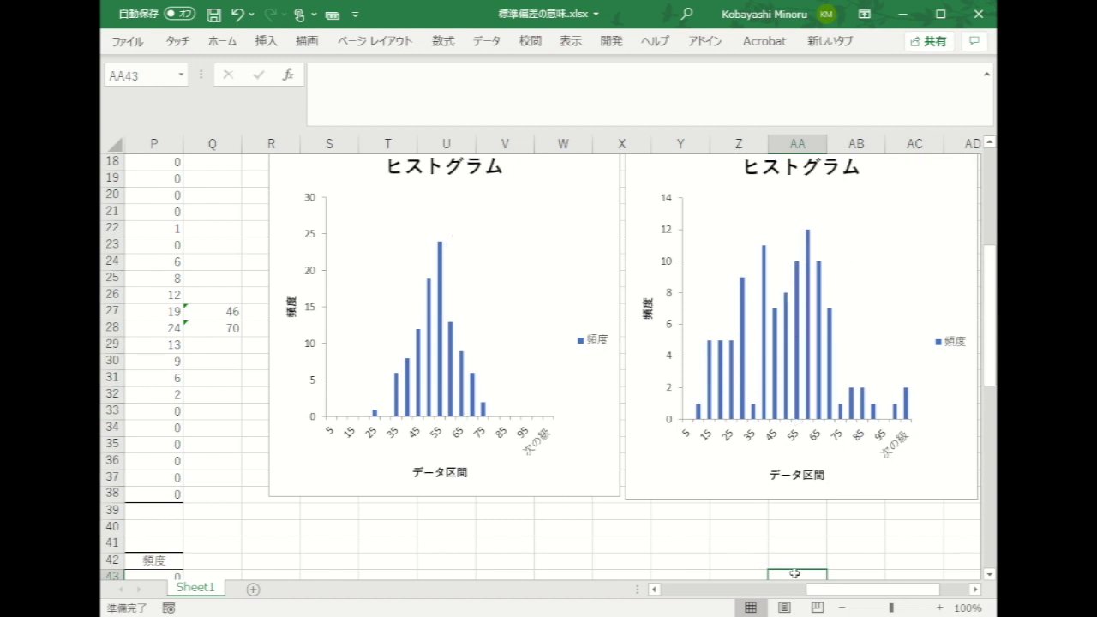
# Step: Enter the label 中央値 in B61, below the second dataset's variance
pyautogui.moveTo(789, 593); pyautogui.dragTo(678, 593)
pyautogui.scroll(-9, 430, 399)
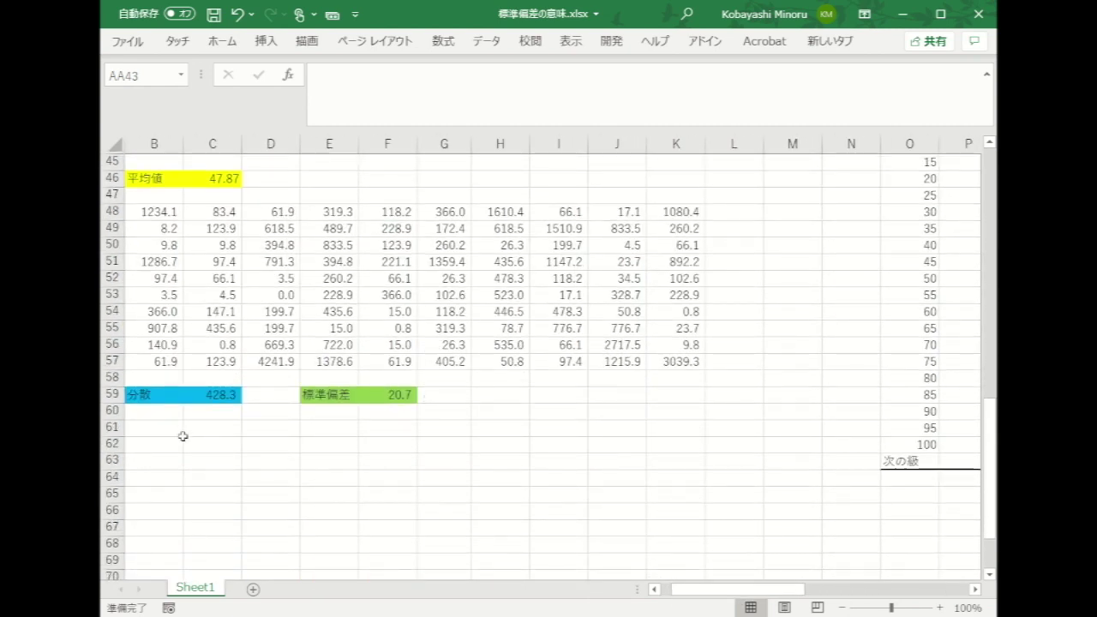
pyautogui.click(142, 428)
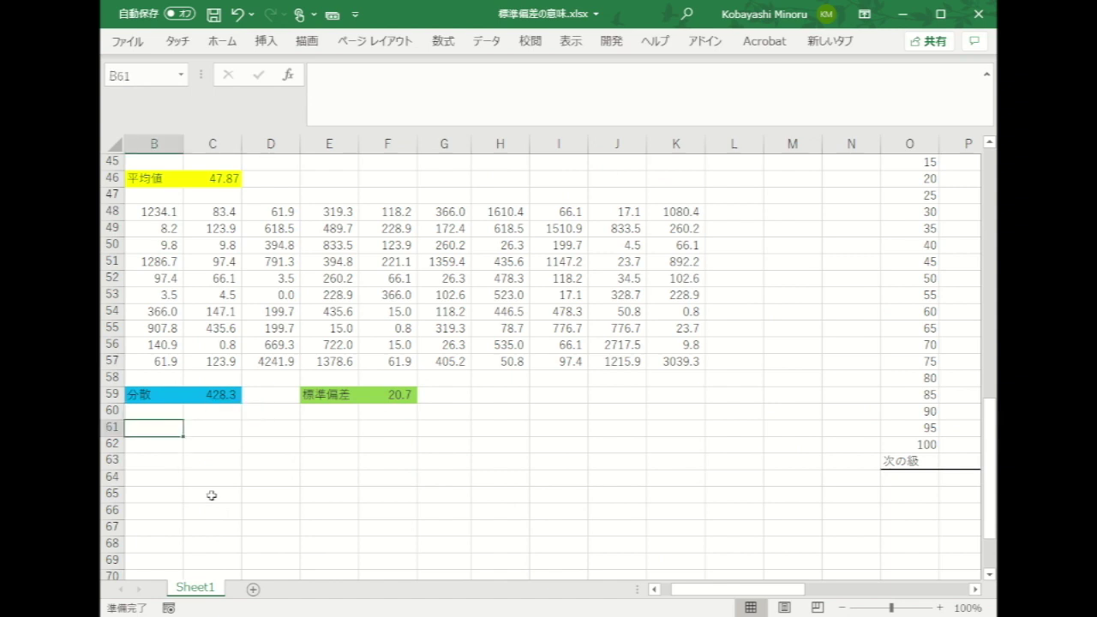
pyautogui.press('Zenkaku_Hankaku')
pyautogui.write('chuuout')
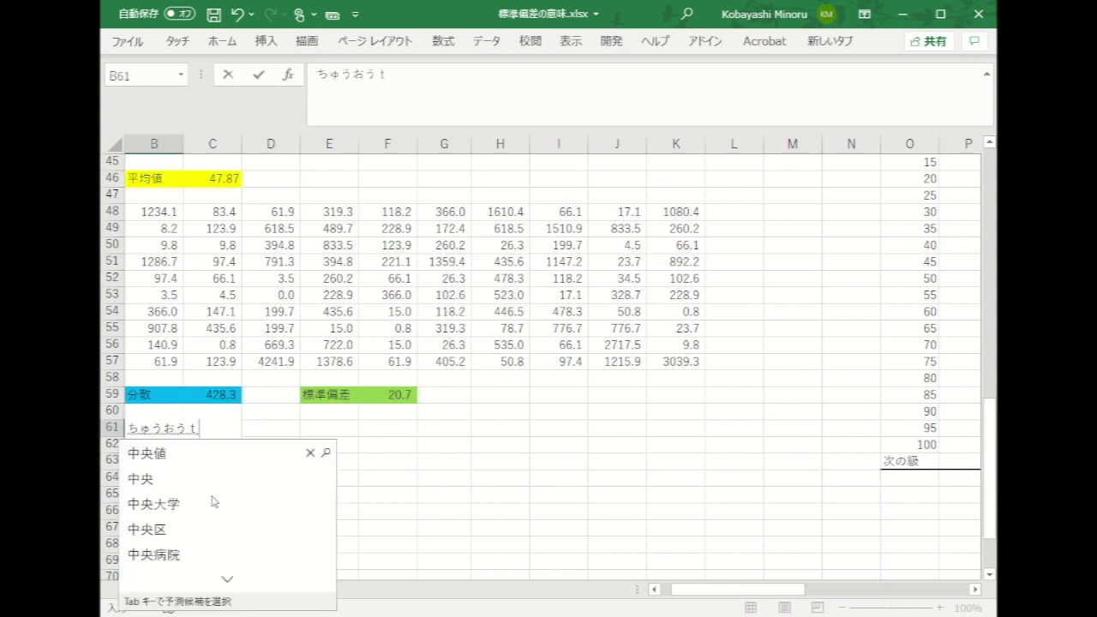
pyautogui.write('i')
pyautogui.press('space')
pyautogui.press('Tab')
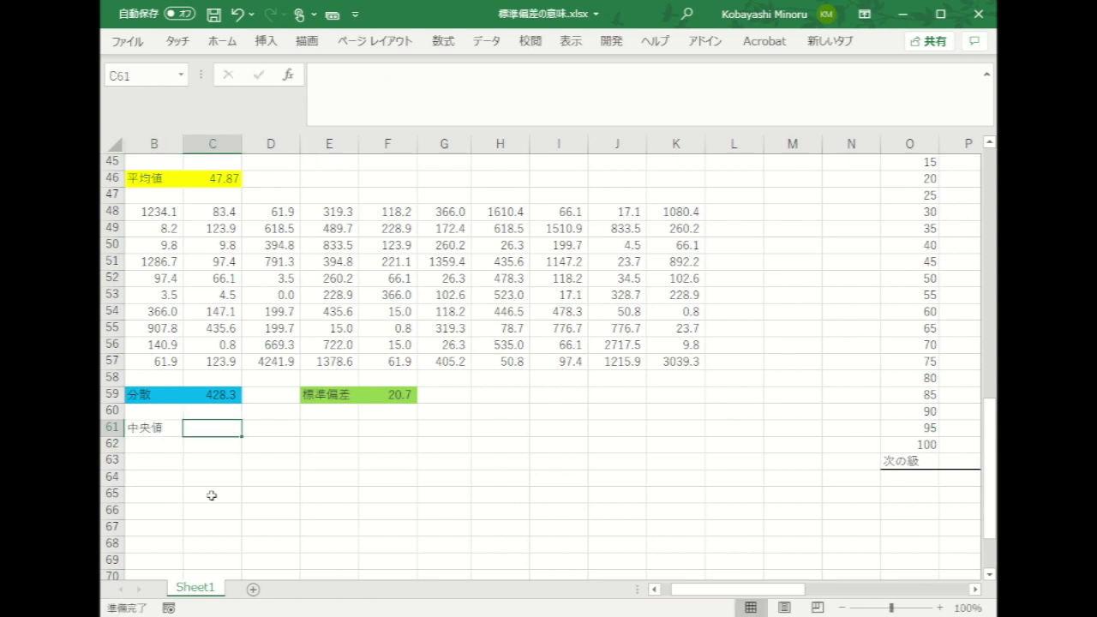
# Step: Calculate the second dataset's median in C61 with =MEDIAN(B35:K44)
pyautogui.press('Zenkaku_Hankaku')
pyautogui.write('=')
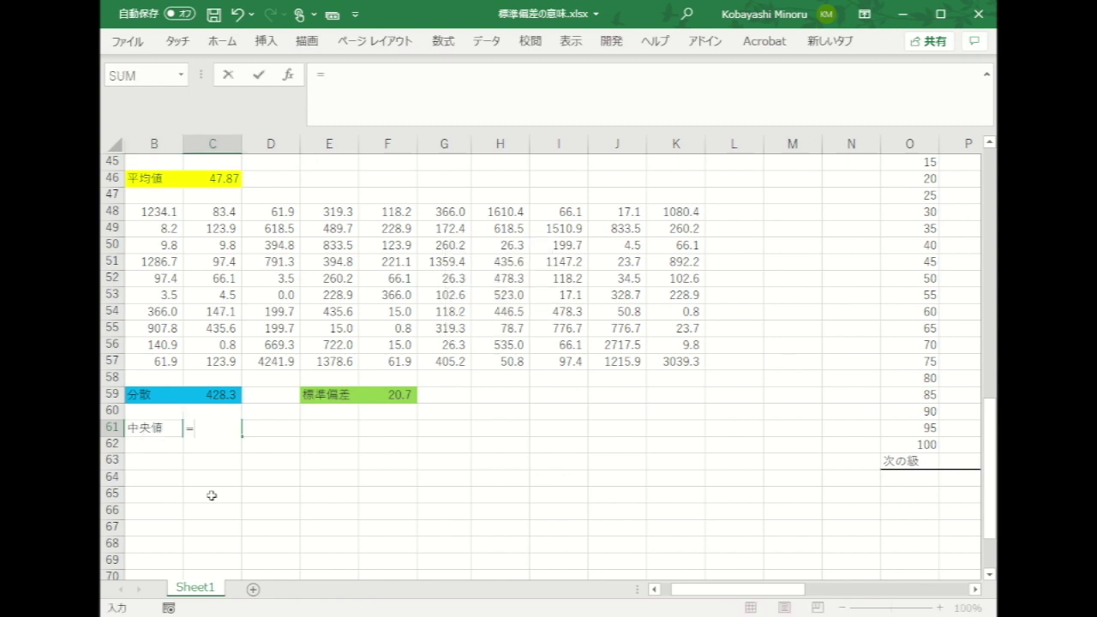
pyautogui.write('med')
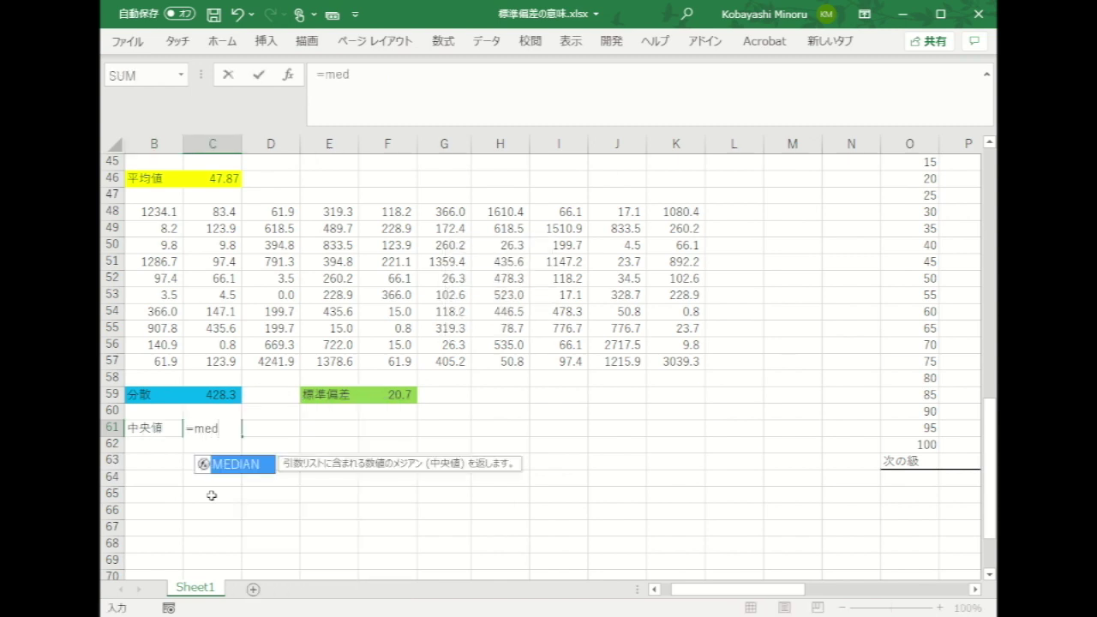
pyautogui.doubleClick(244, 464)
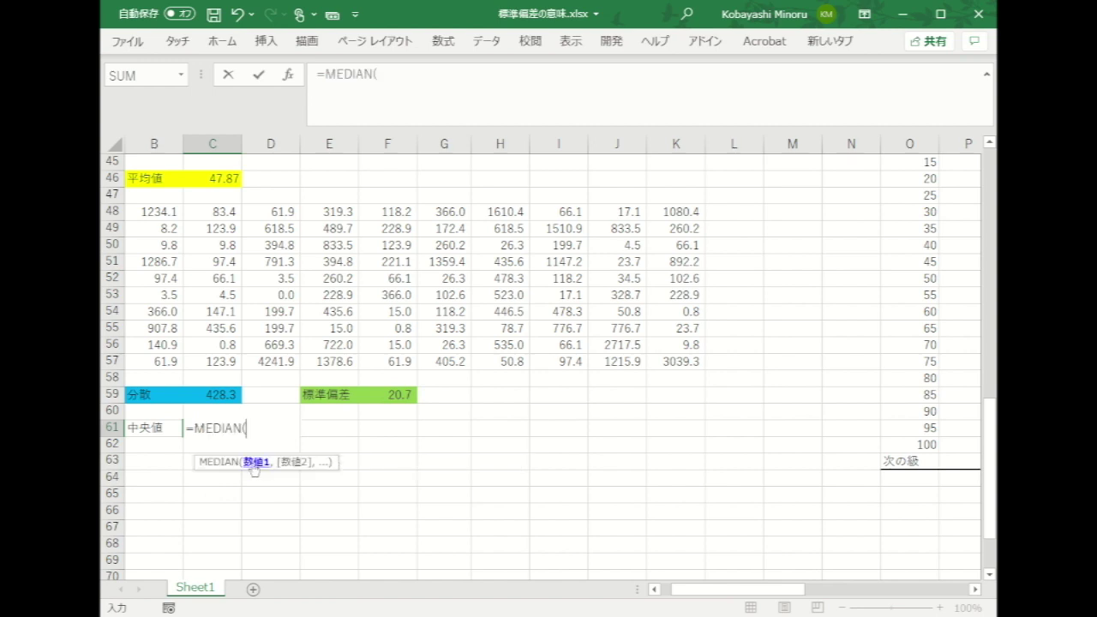
pyautogui.scroll(7, 328, 395)
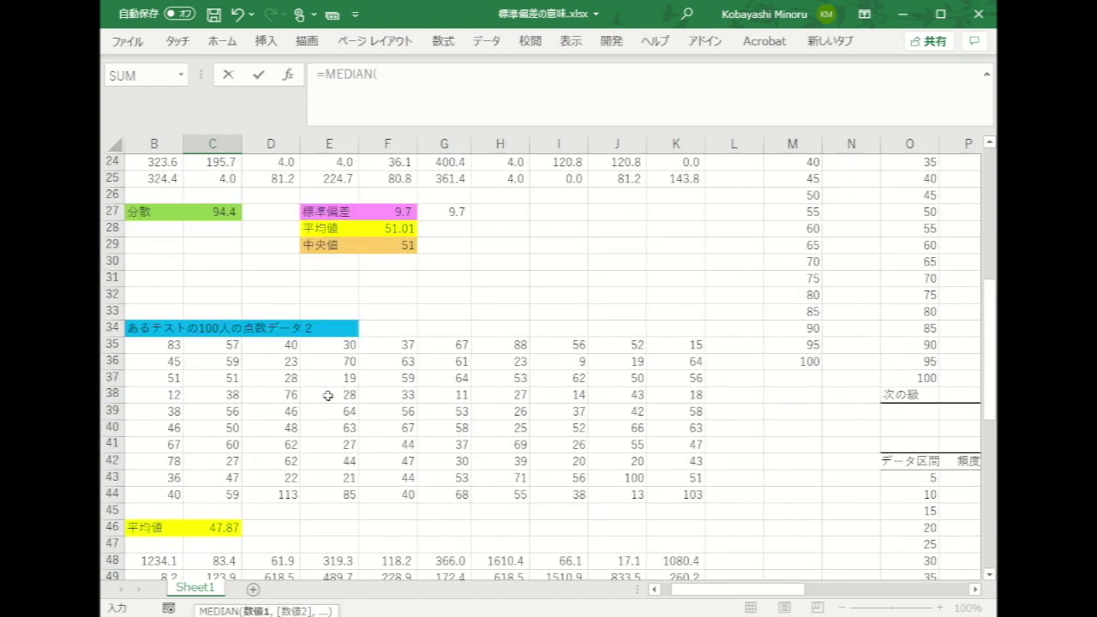
pyautogui.hscroll(-1, 418, 444)
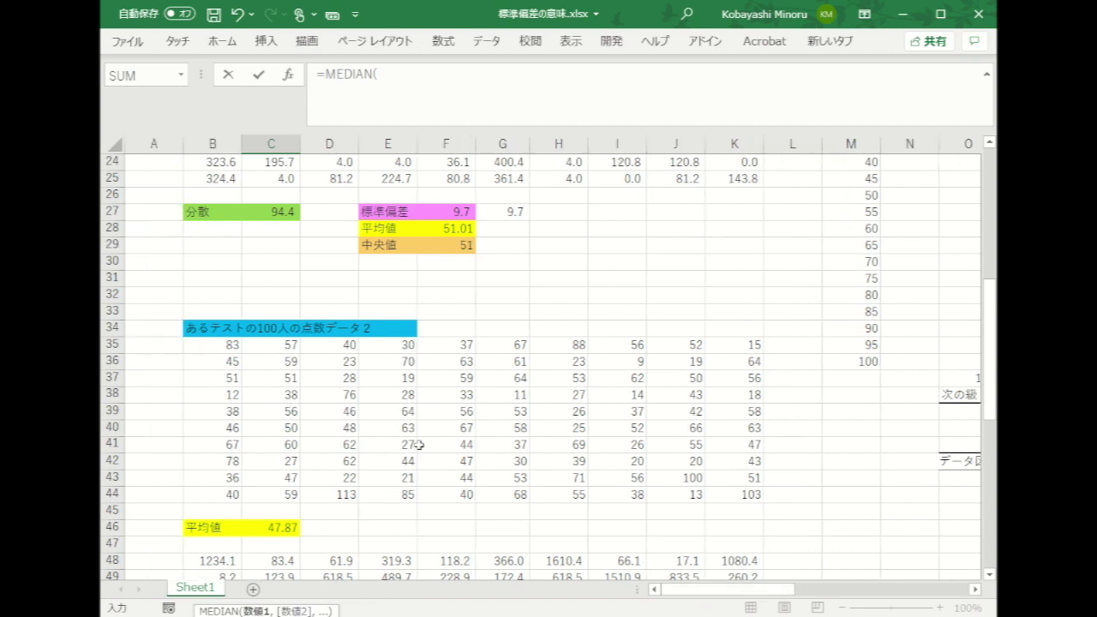
pyautogui.moveTo(227, 341); pyautogui.dragTo(733, 497)
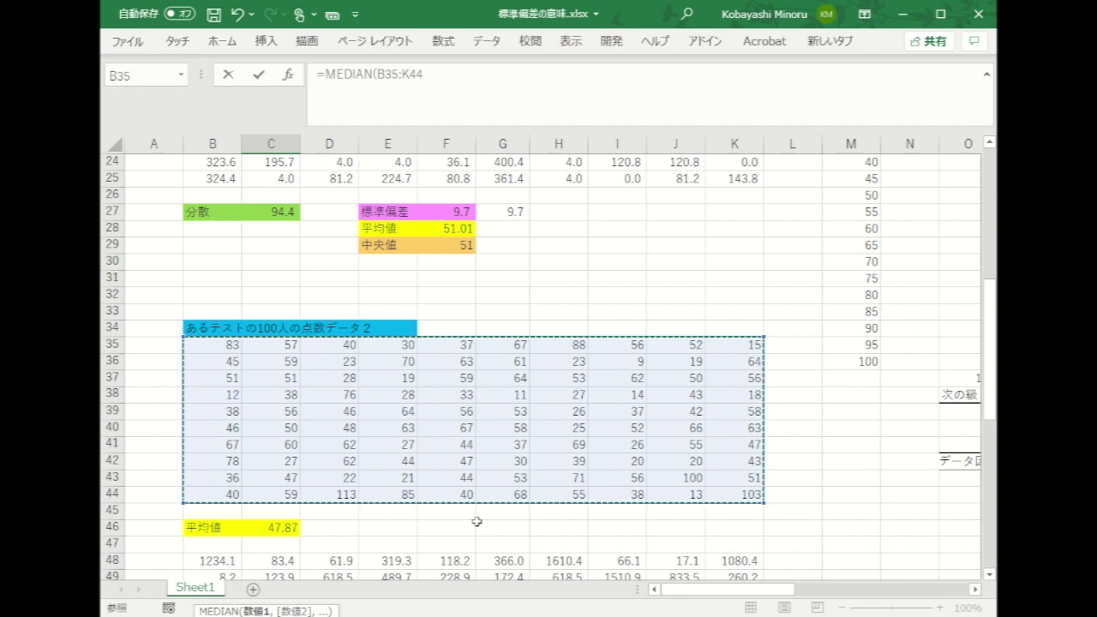
pyautogui.scroll(-5, 478, 521)
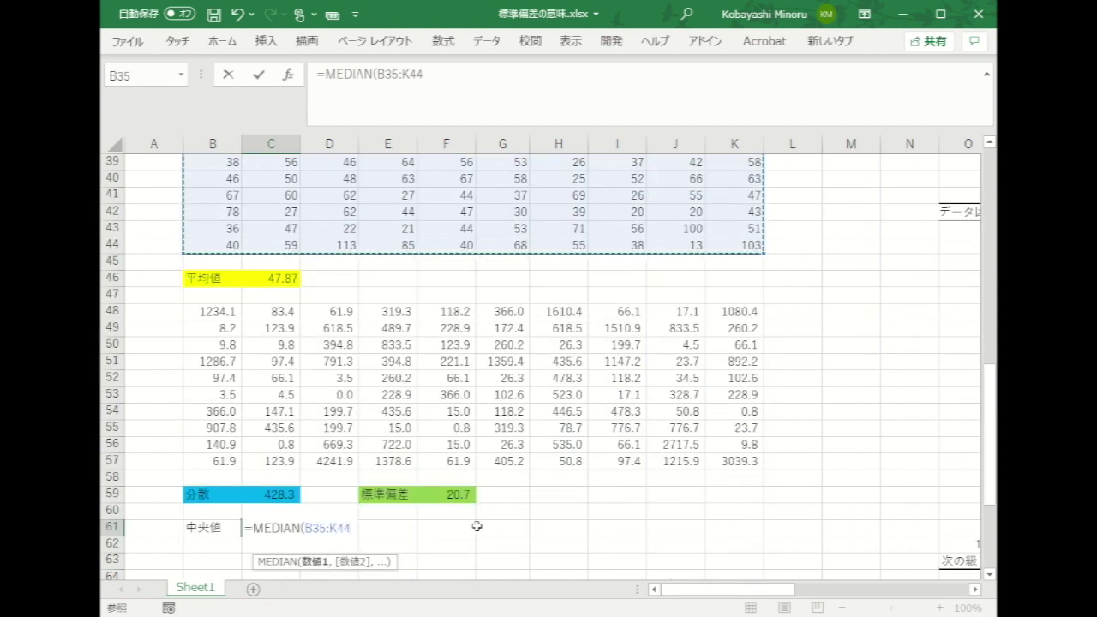
pyautogui.write(')')
pyautogui.press('Return')
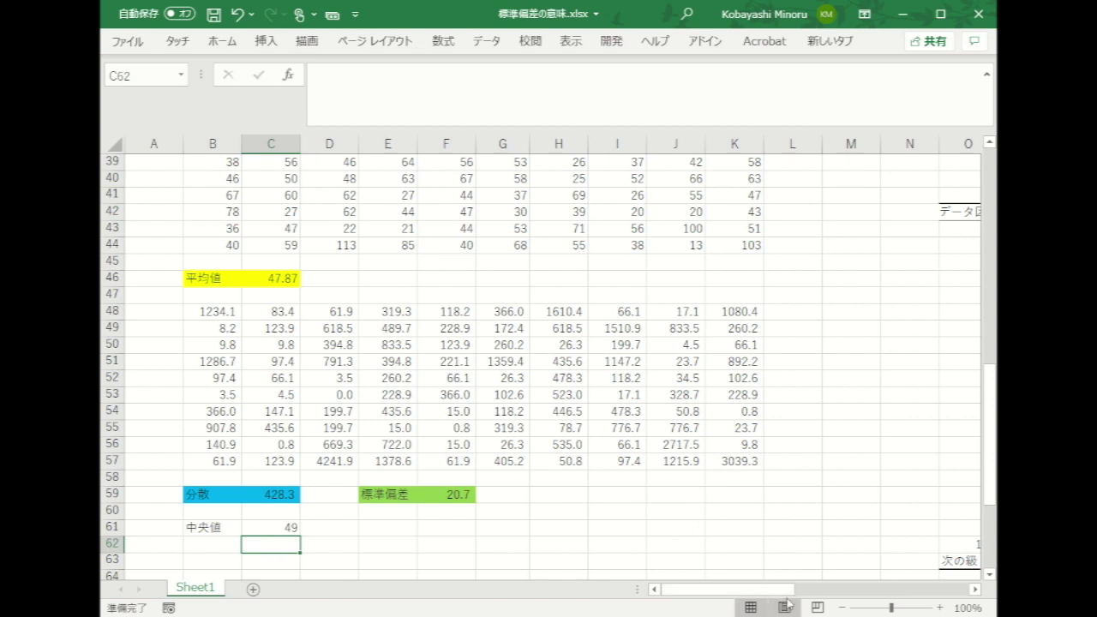
# Step: Compare the spread of the two side-by-side histograms, examining the individual bars of the first dataset
pyautogui.moveTo(787, 590); pyautogui.dragTo(913, 592)
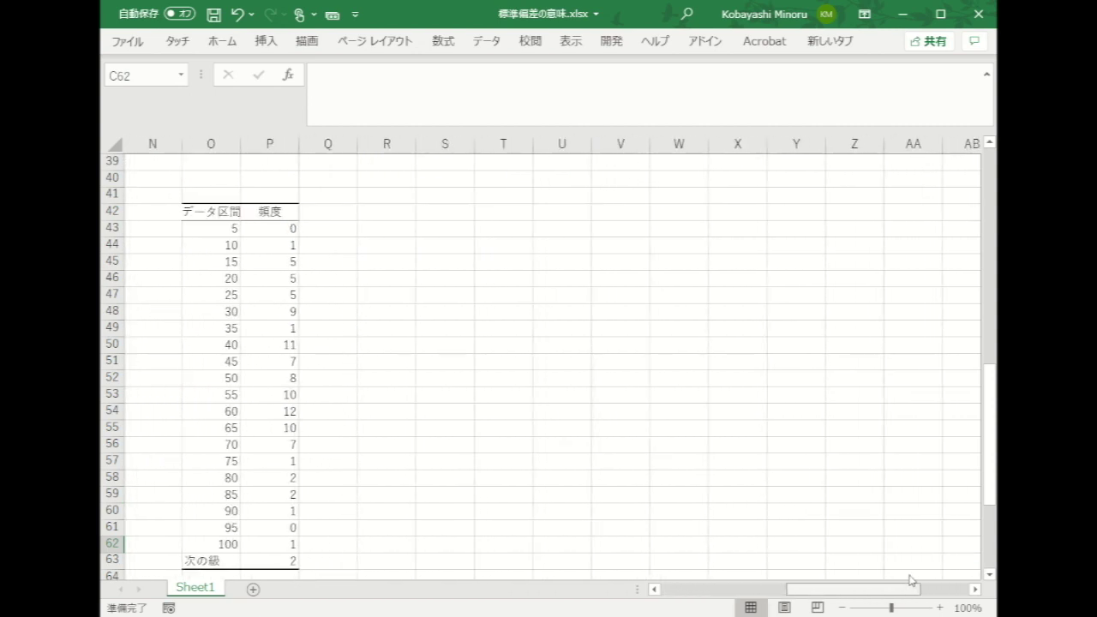
pyautogui.scroll(7, 887, 512)
pyautogui.scroll(1, 887, 512)
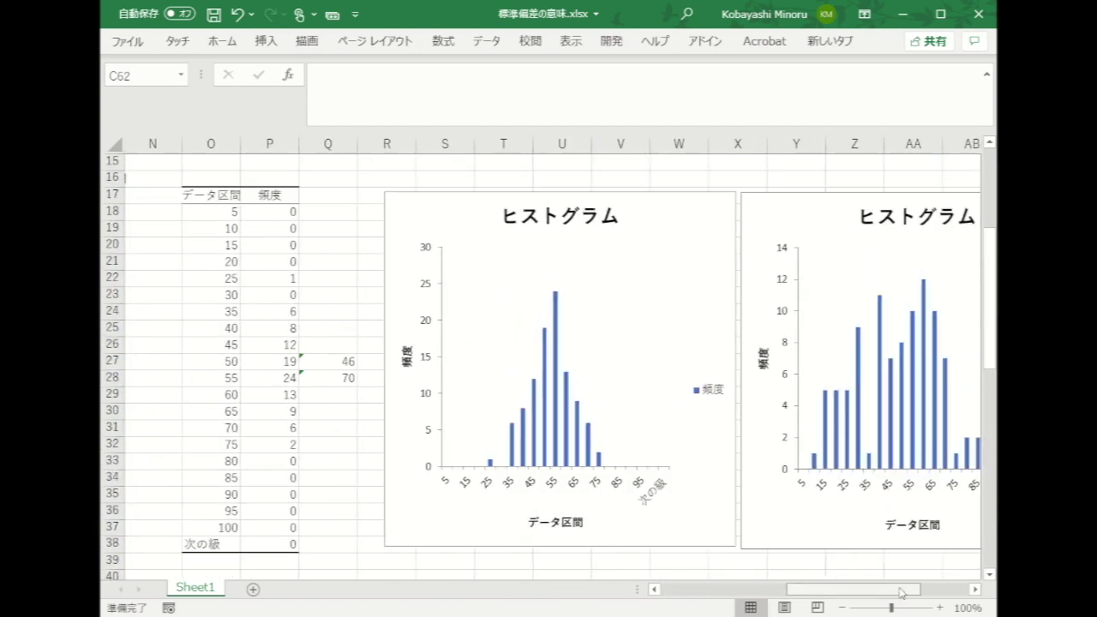
pyautogui.hscroll(3, 903, 571)
pyautogui.hscroll(1, 904, 573)
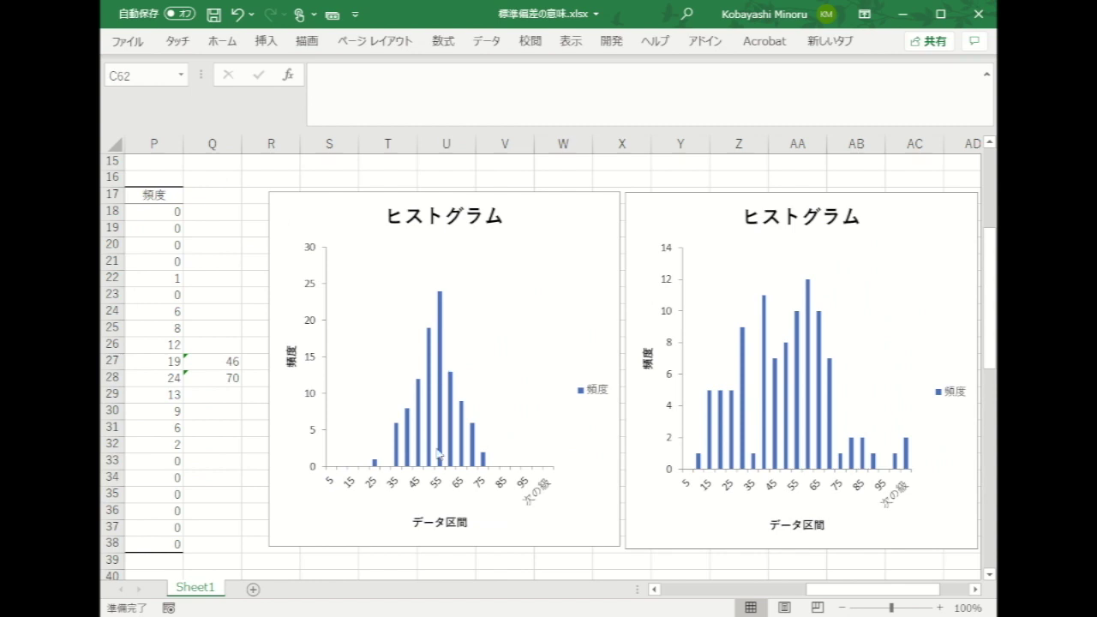
pyautogui.moveTo(438, 469)
pyautogui.moveTo(454, 443)
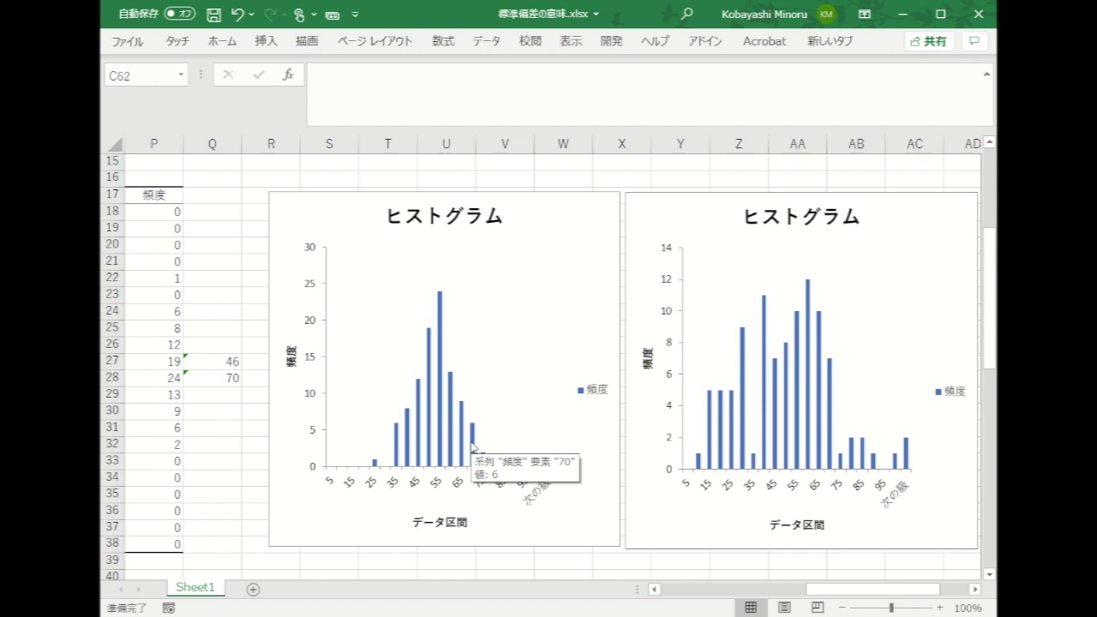
pyautogui.hotkey('alt', 'q')
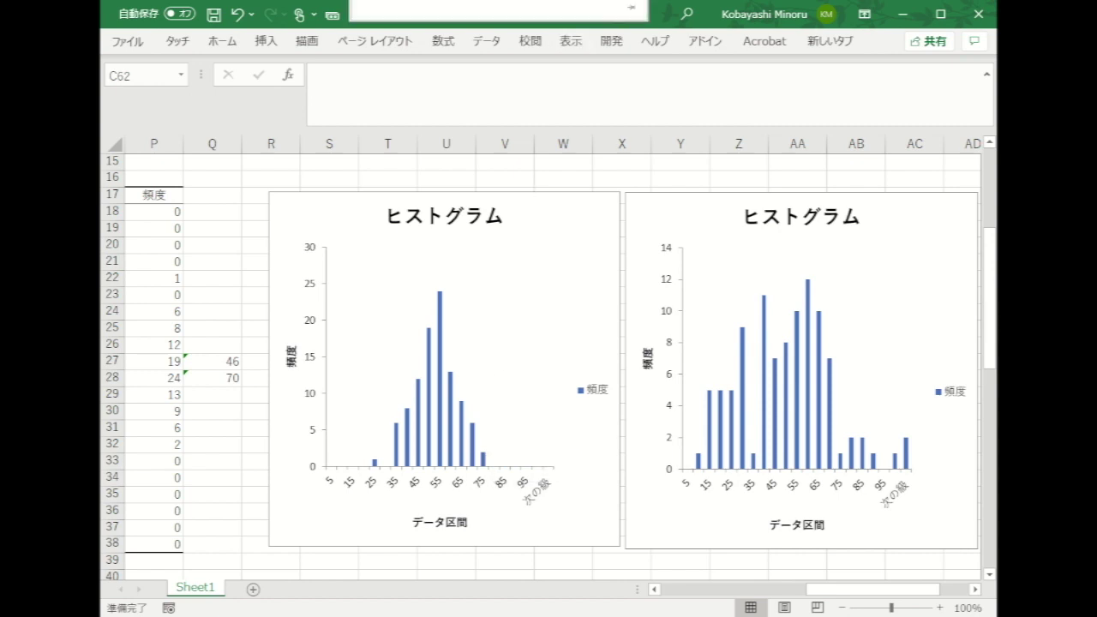